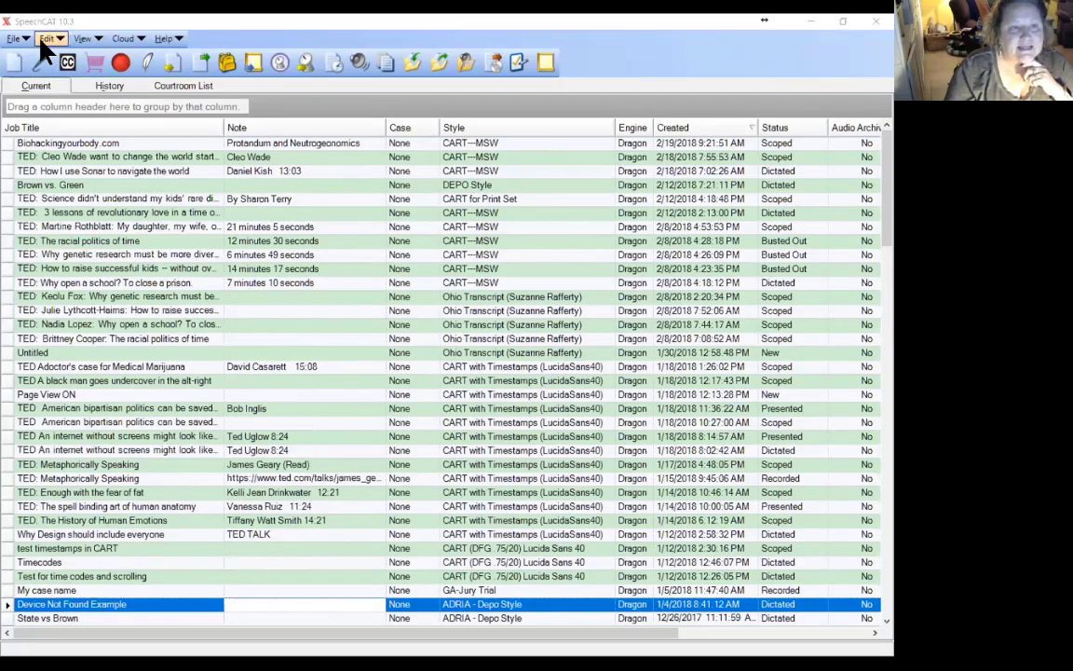
- Find the "Generic for MSW" style in the list of styles and open it for editing
left_click(42, 40)
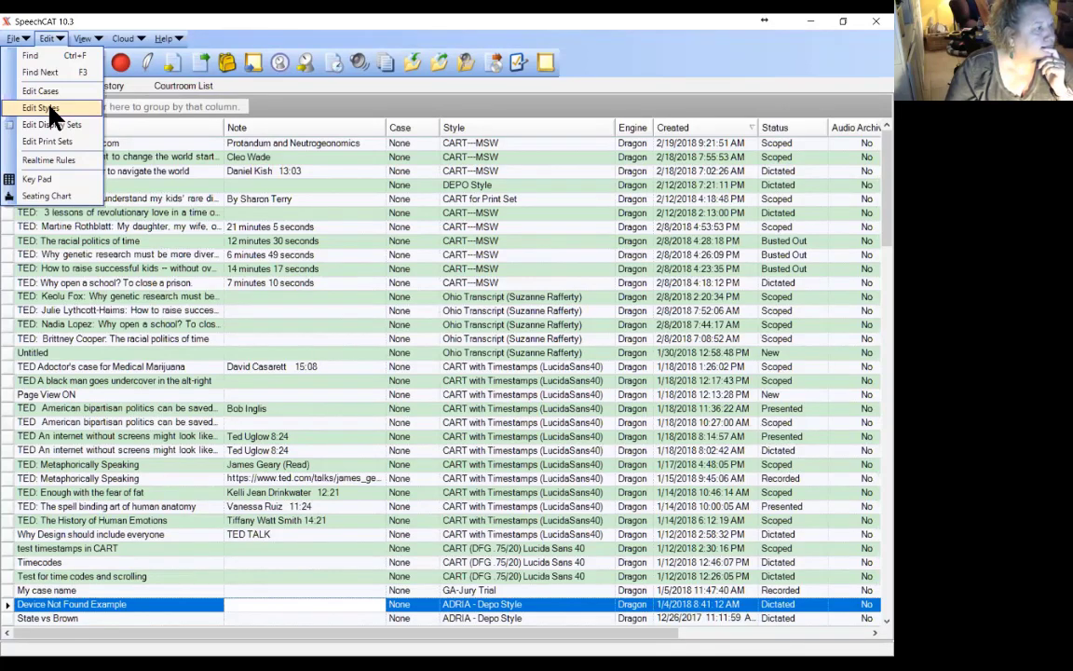
left_click(50, 108)
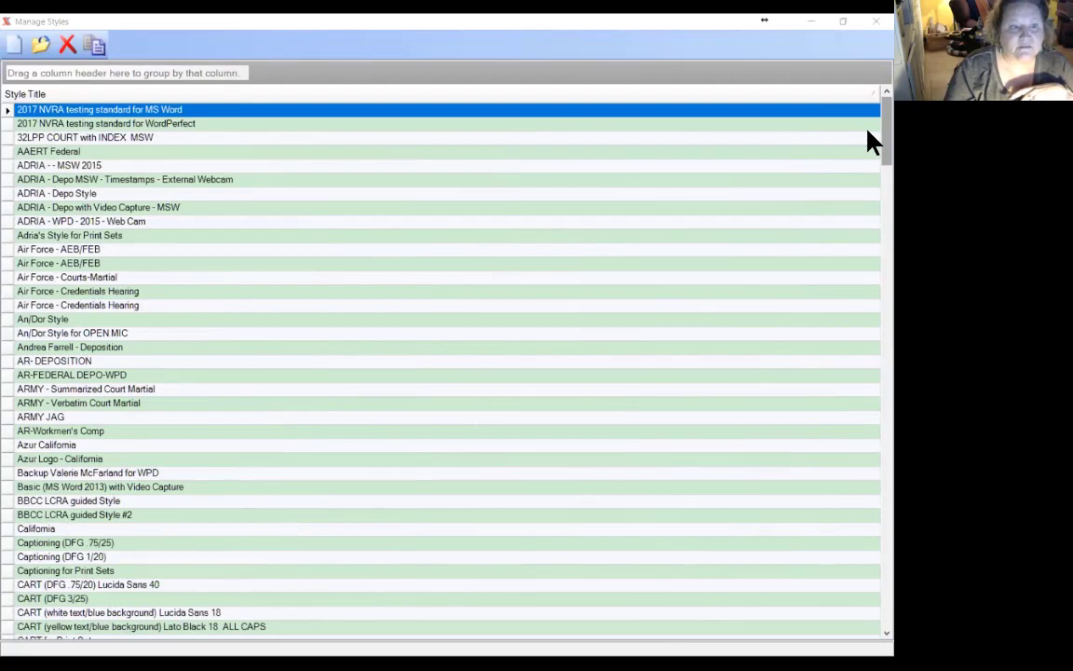
scroll(868, 233, "down", 20)
scroll(869, 500, "down", 20)
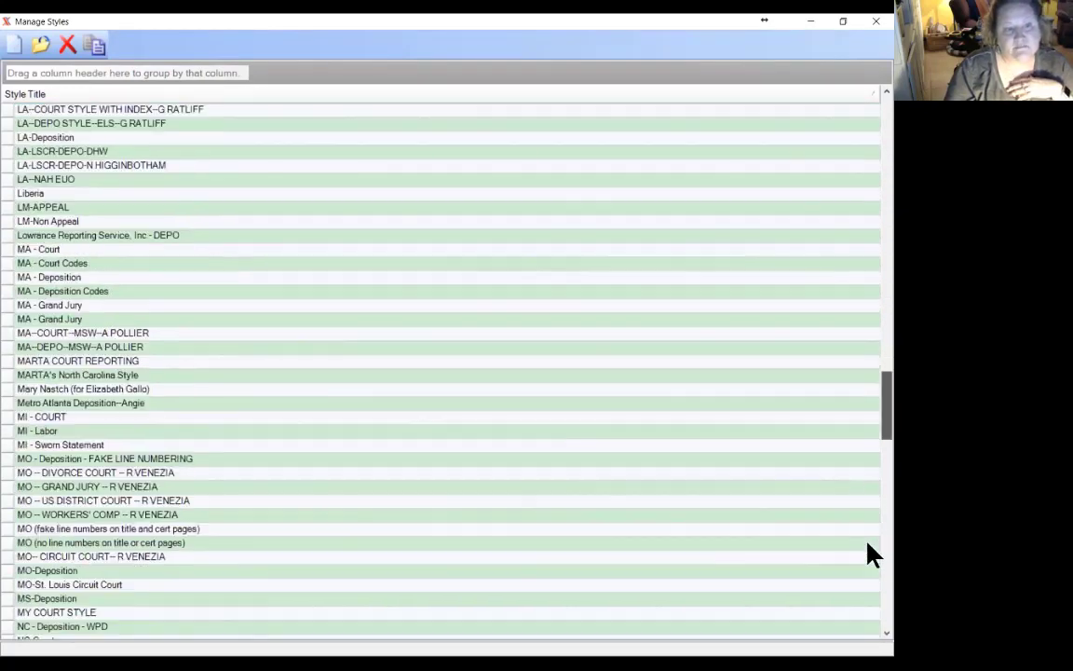
scroll(873, 478, "up", 20)
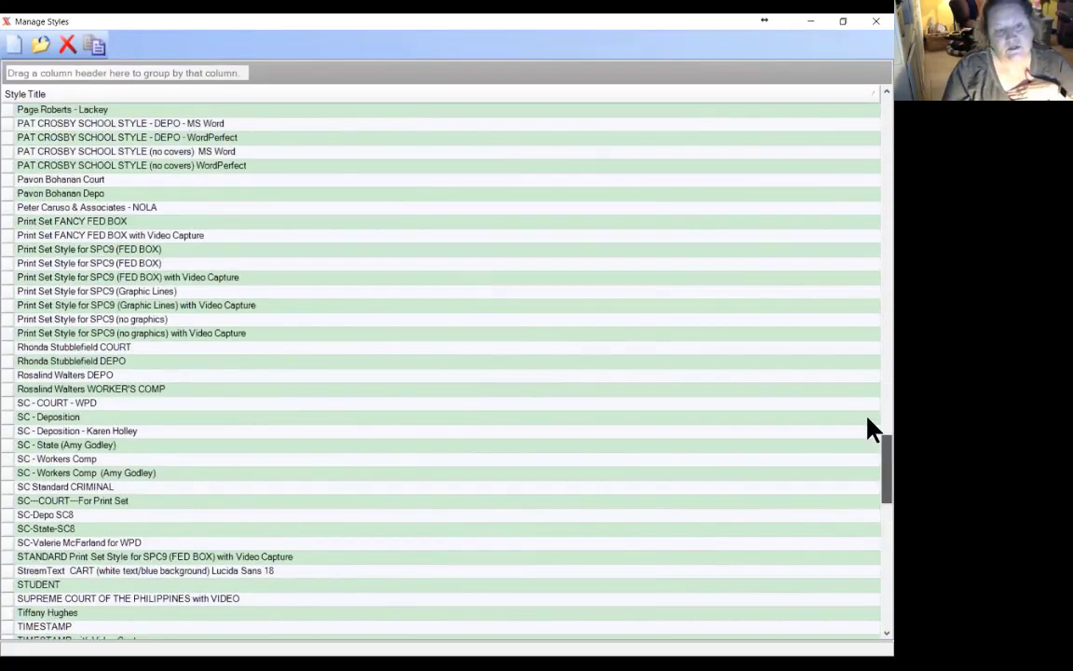
scroll(865, 97, "up", 12)
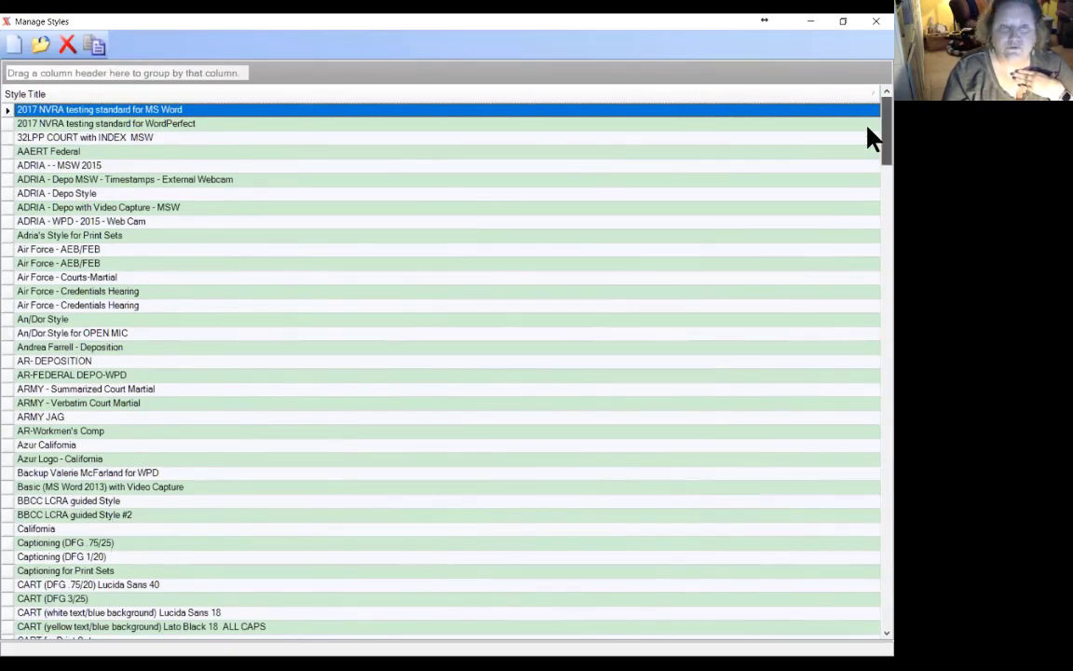
scroll(867, 233, "down", 8)
scroll(867, 280, "down", 10)
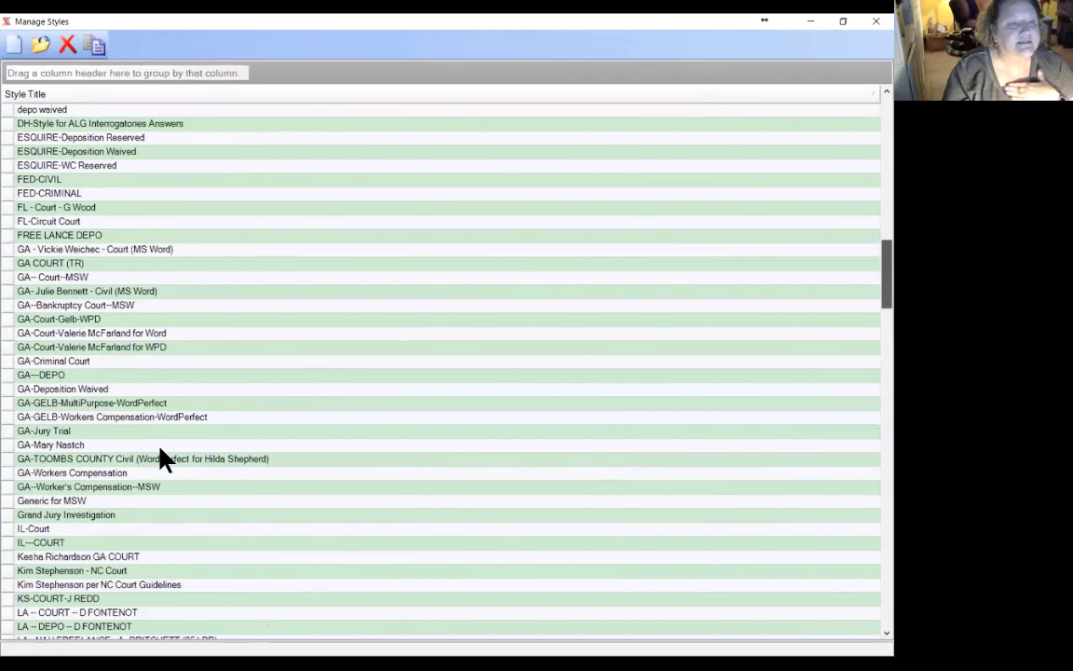
left_click(13, 503)
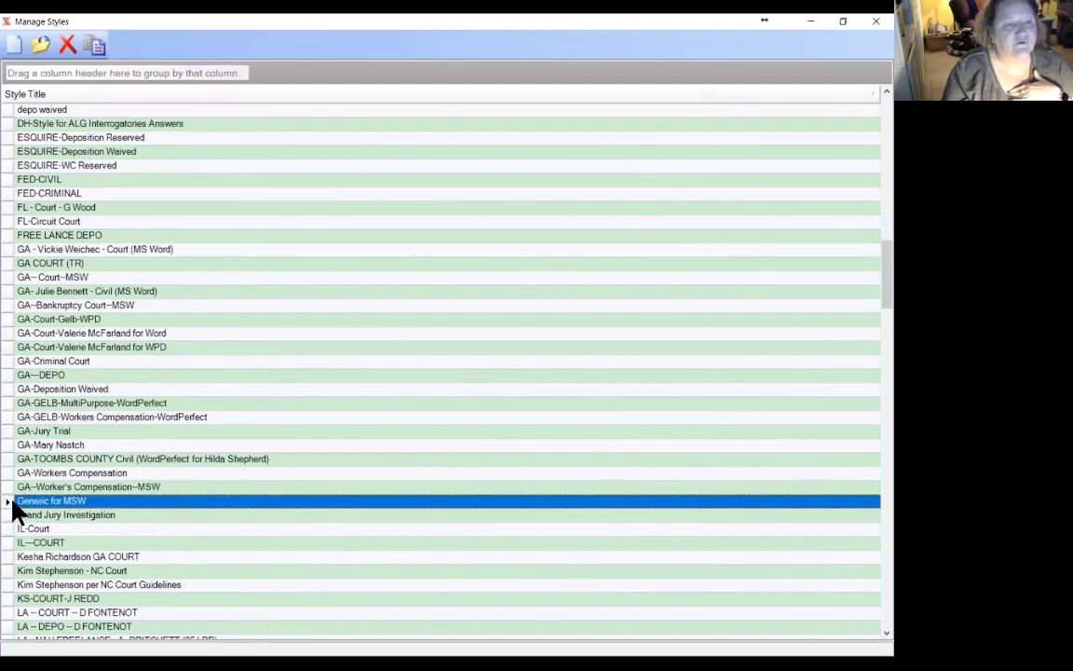
left_click(37, 44)
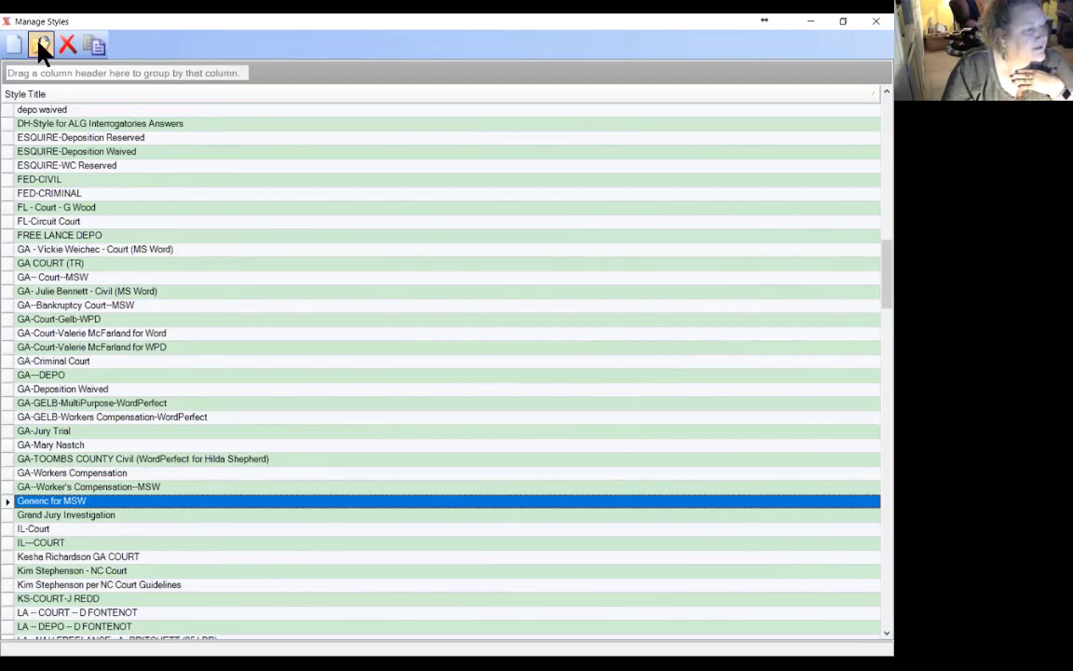
left_click(40, 44)
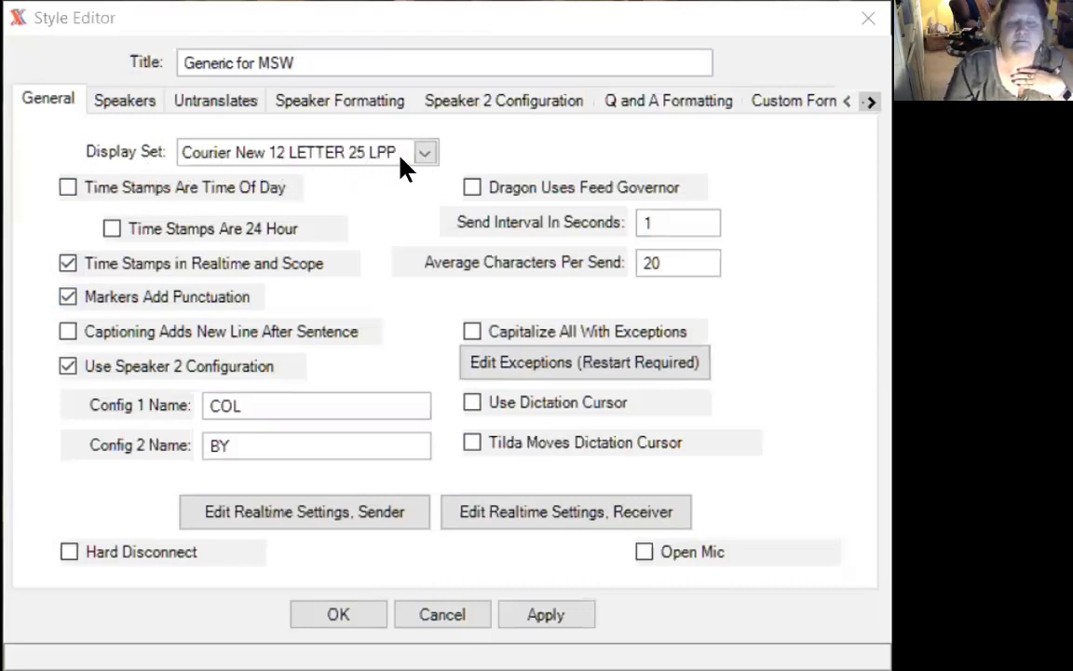
- Look through the display sets available for the style and keep the current selection
left_click(424, 154)
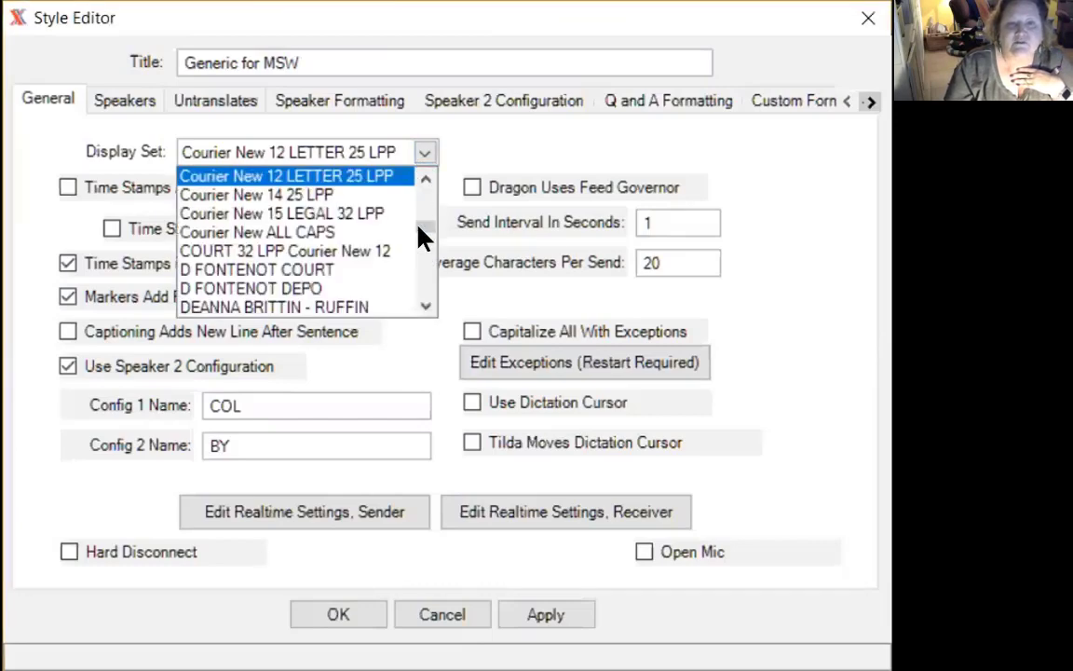
left_click_drag(420, 223, 417, 189)
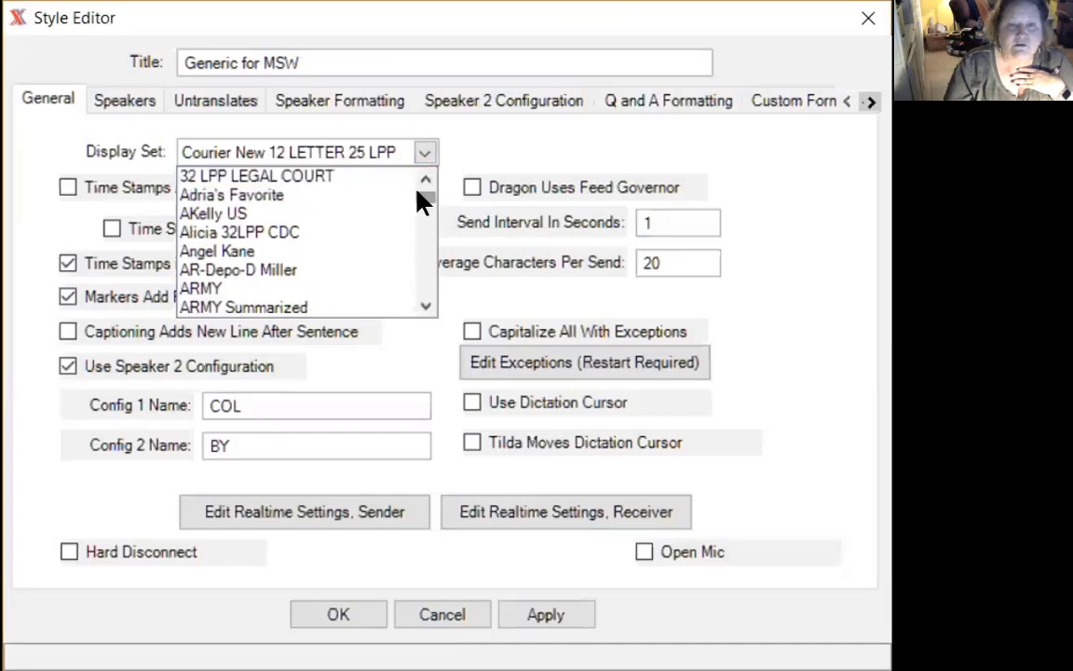
left_click(448, 150)
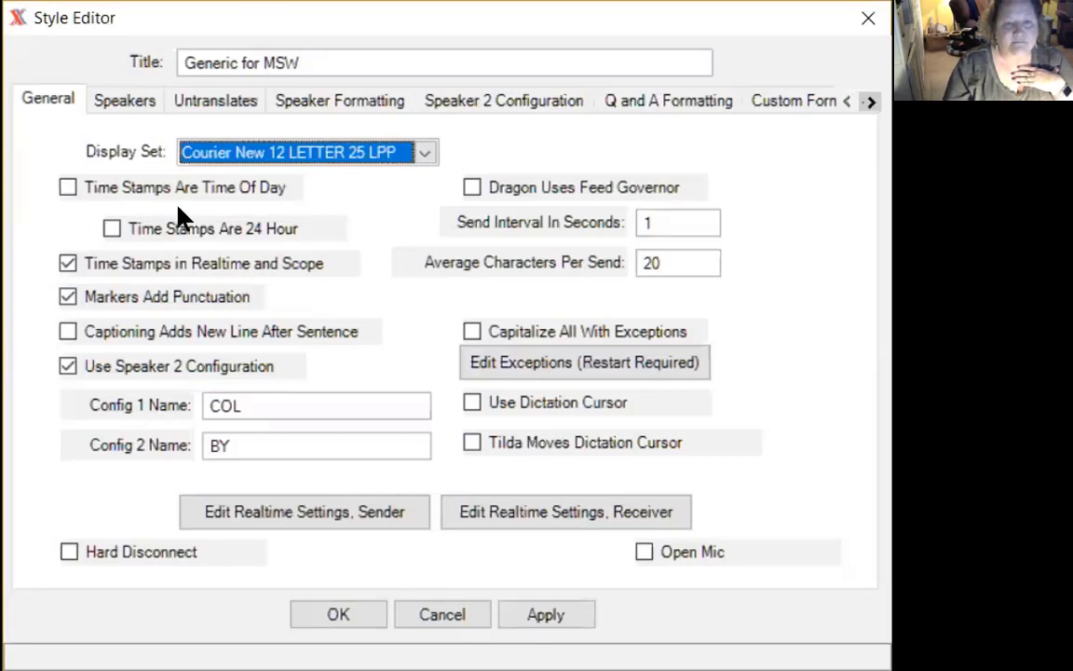
- Enable Time Stamps Are Time Of Day for the style and place the cursor in Config 1 Name
left_click(62, 187)
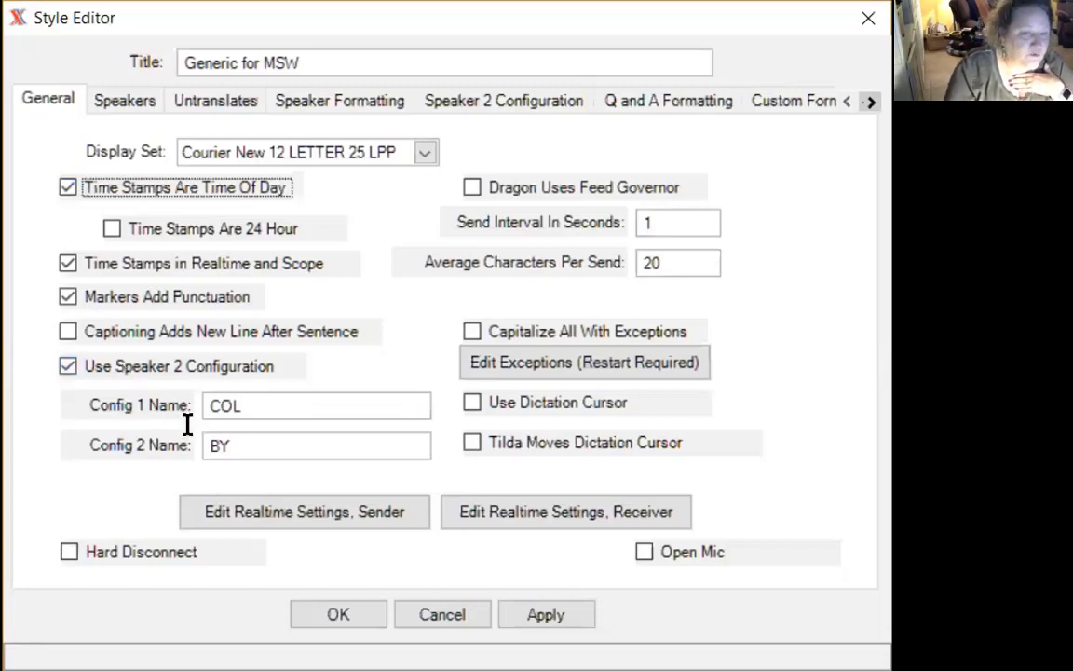
left_click(237, 392)
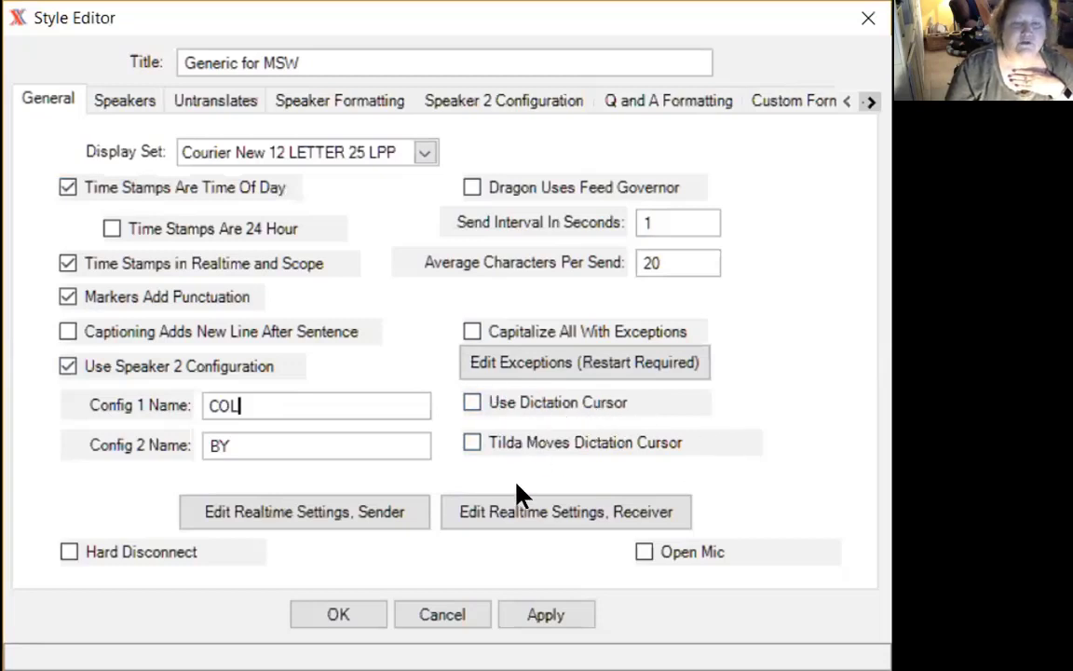
- Examine the style's Speakers and Untranslates lists, and bring up the Speaker Formatting settings
left_click(110, 102)
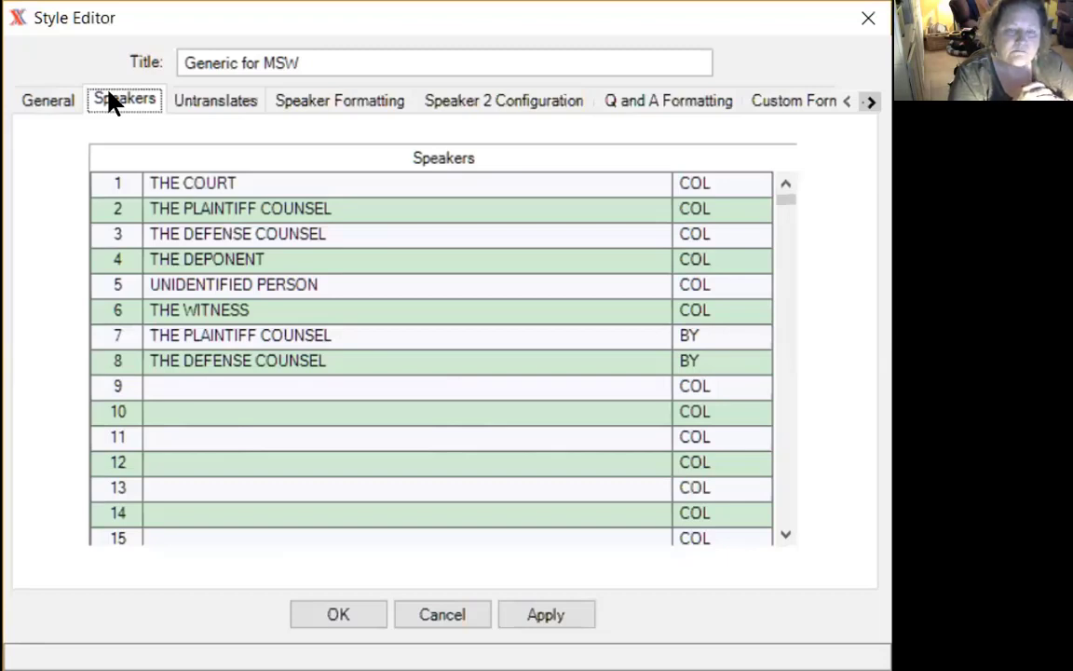
mouse_move(741, 203)
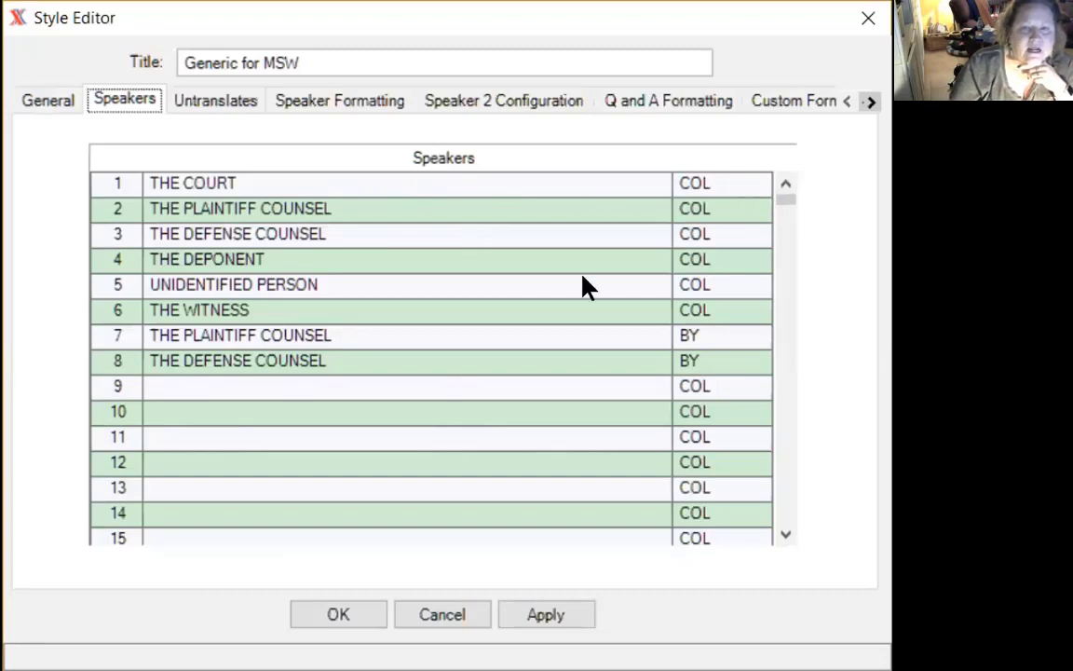
mouse_move(706, 312)
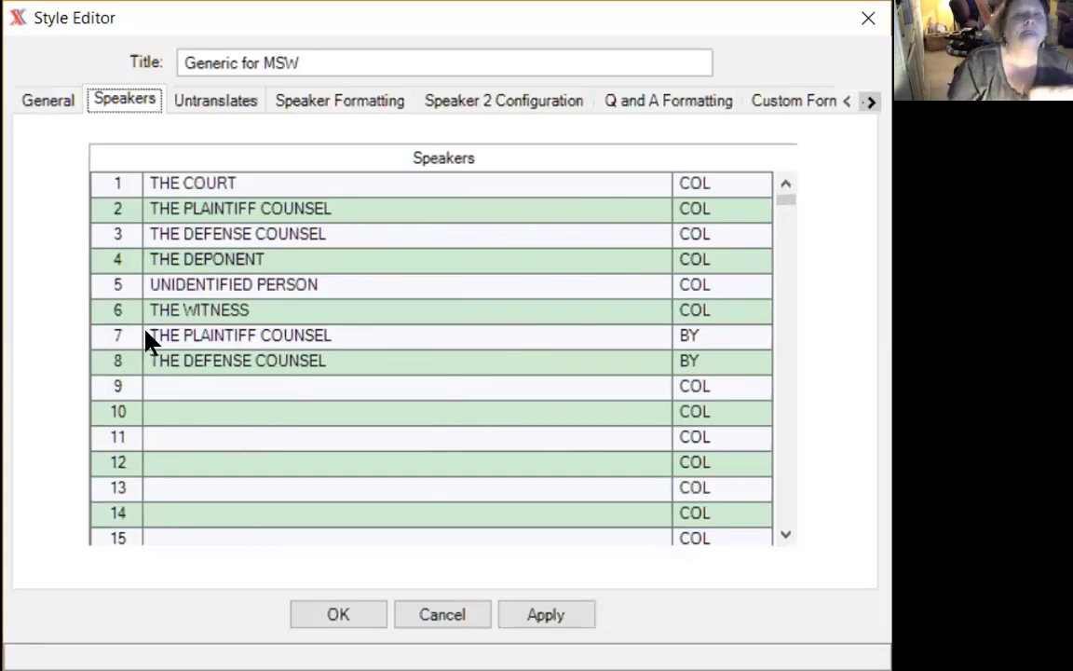
left_click(197, 103)
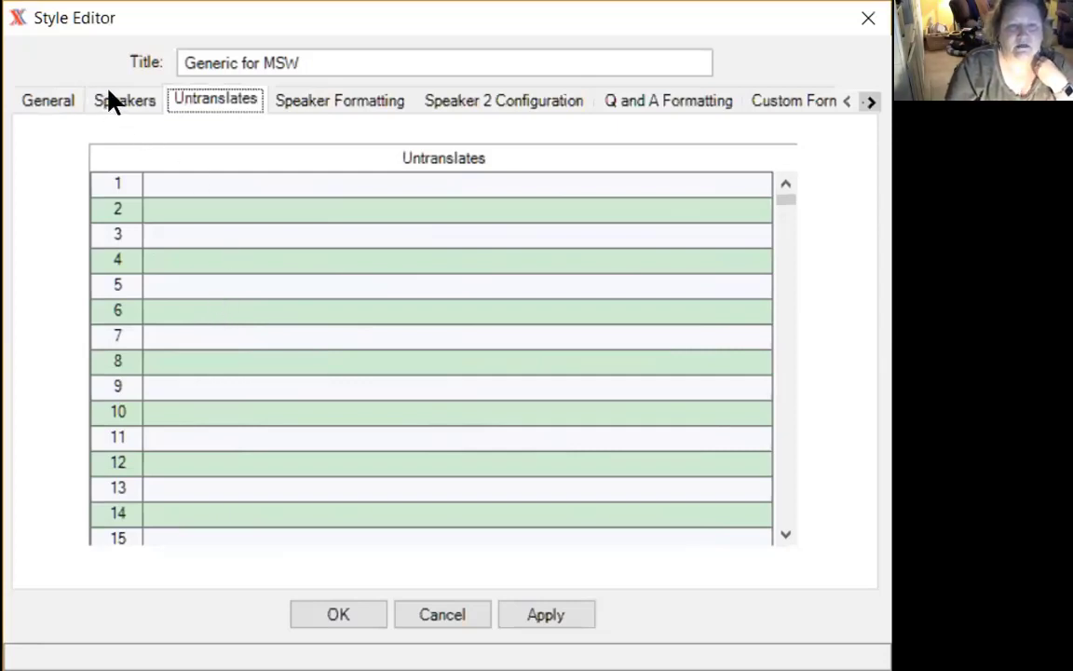
left_click(297, 102)
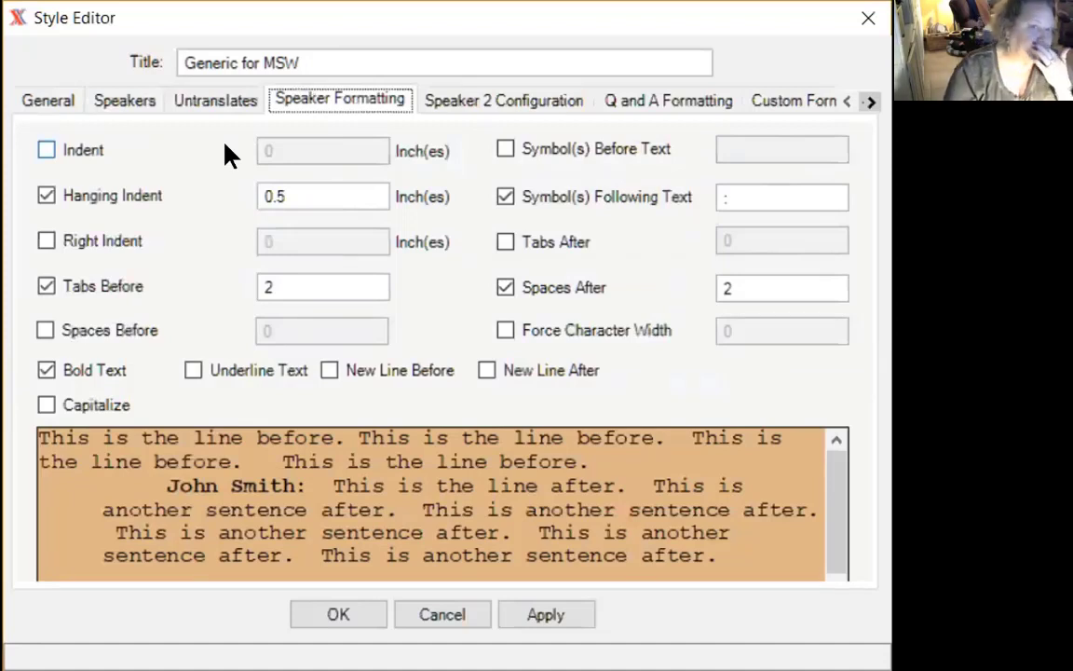
- Enable the speaker Indent, set it to 1 inch and apply it to the preview
left_click(46, 151)
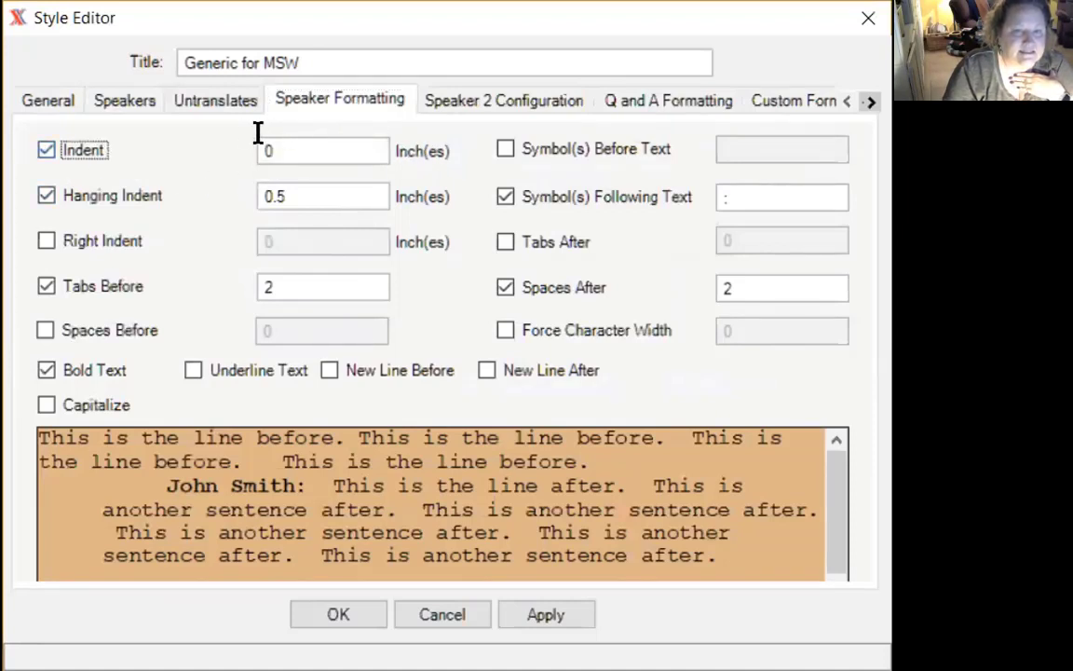
left_click(307, 136)
left_click_drag(306, 136, 210, 142)
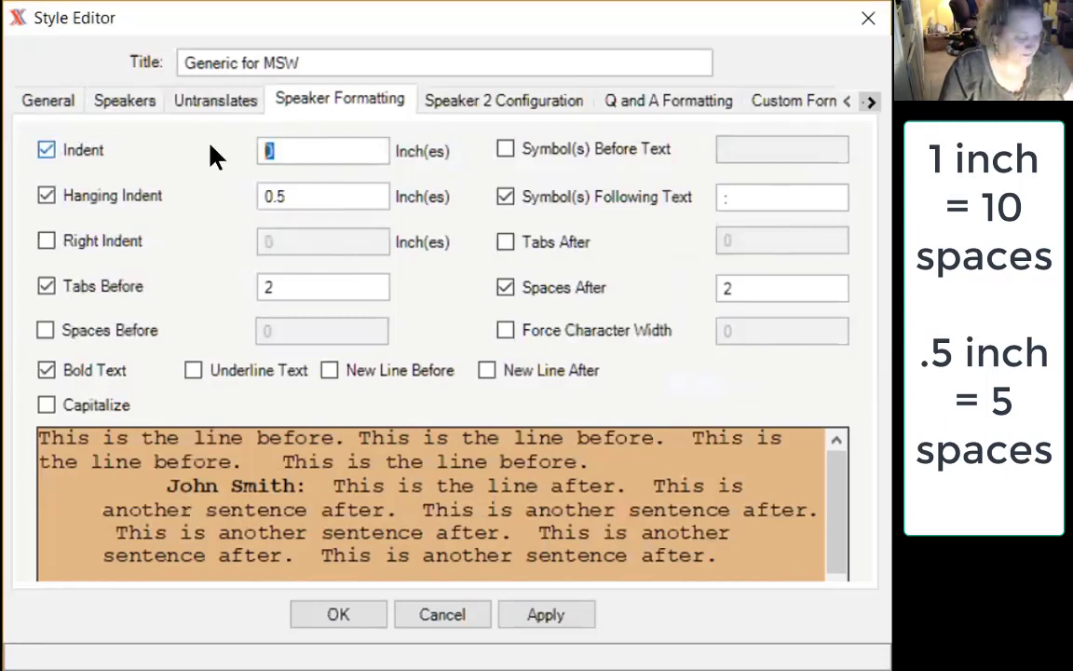
type("1")
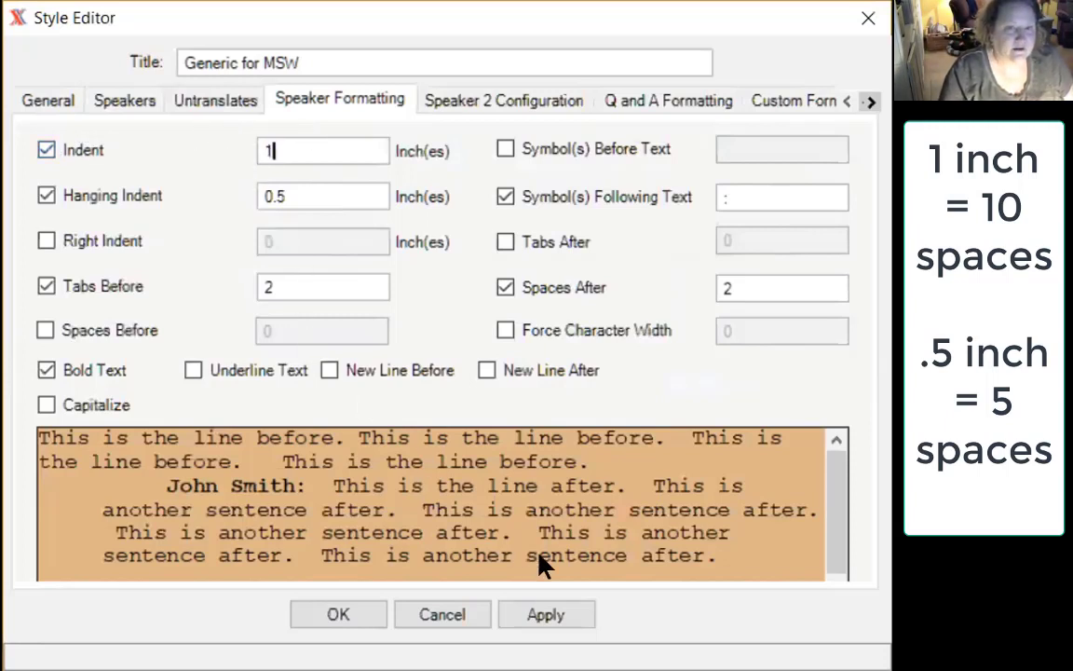
left_click(552, 615)
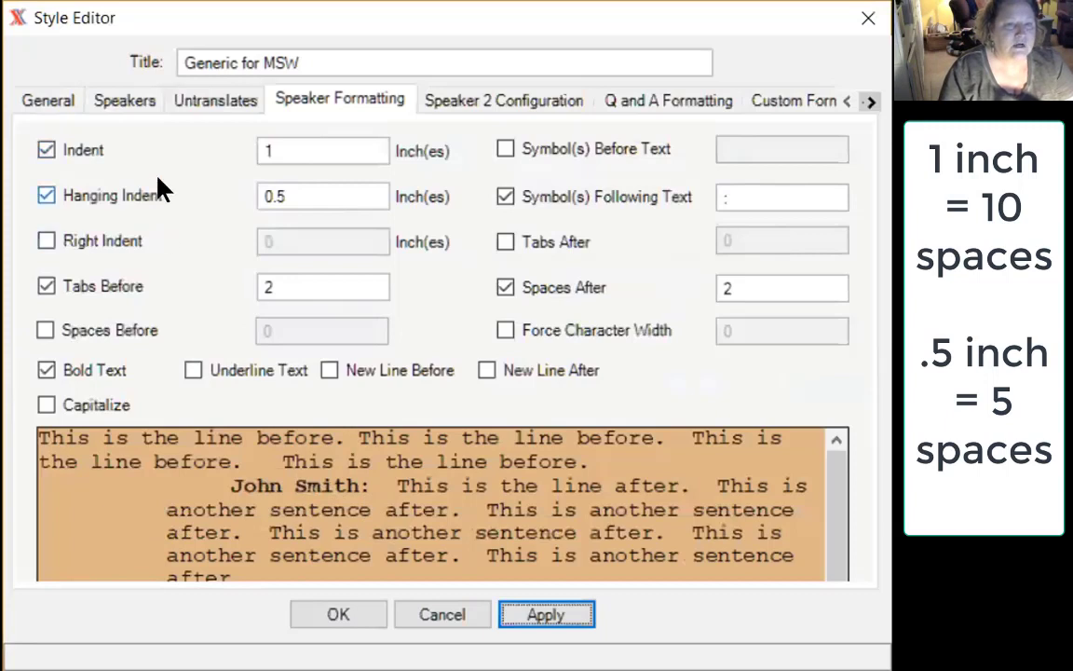
- Reset the speaker Indent to 0 inches, disable it and apply the change
left_click_drag(278, 140, 211, 145)
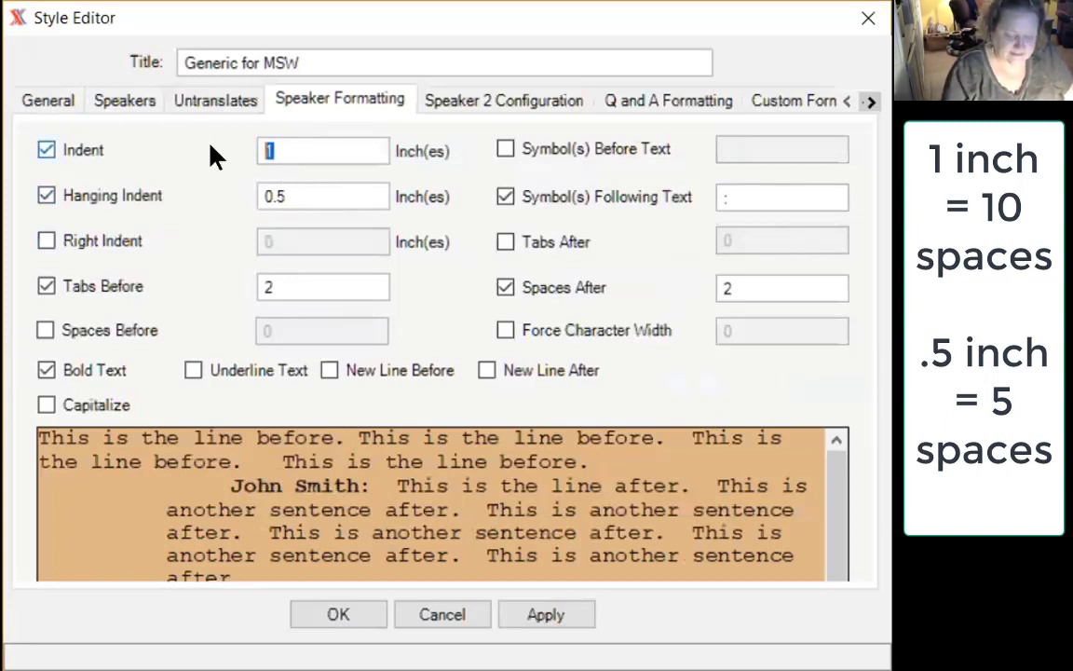
type("0")
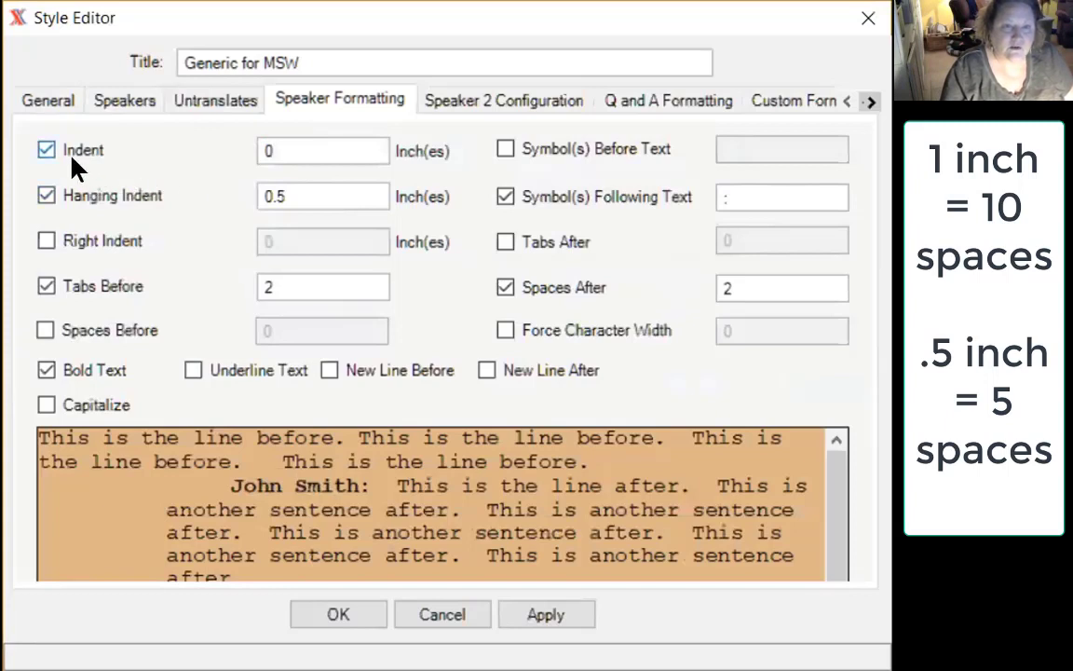
left_click(175, 228)
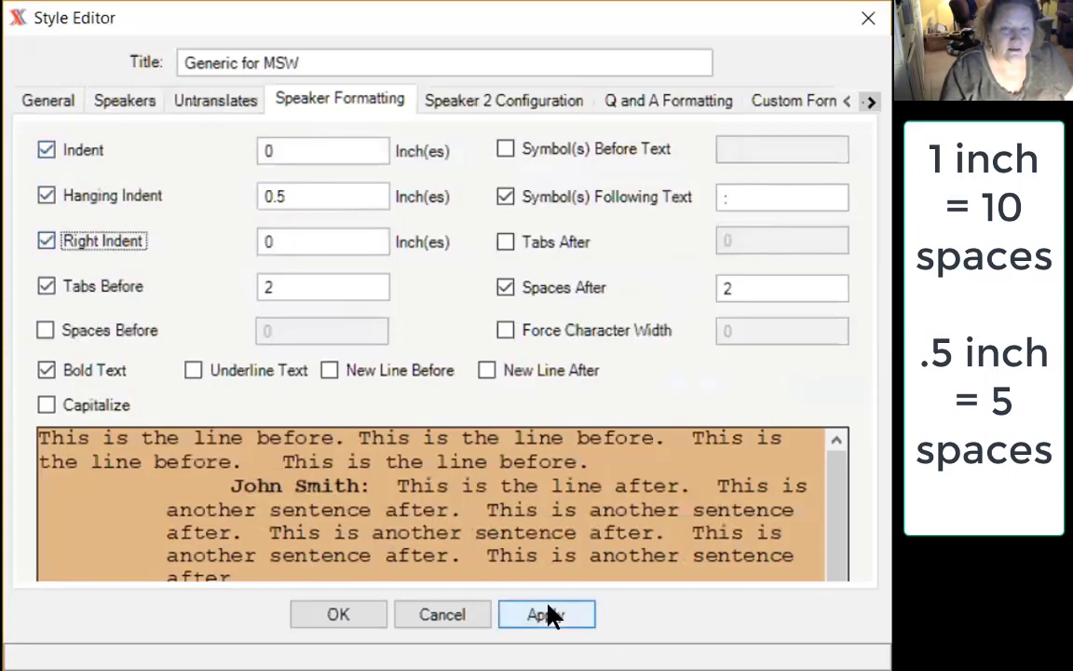
left_click(46, 151)
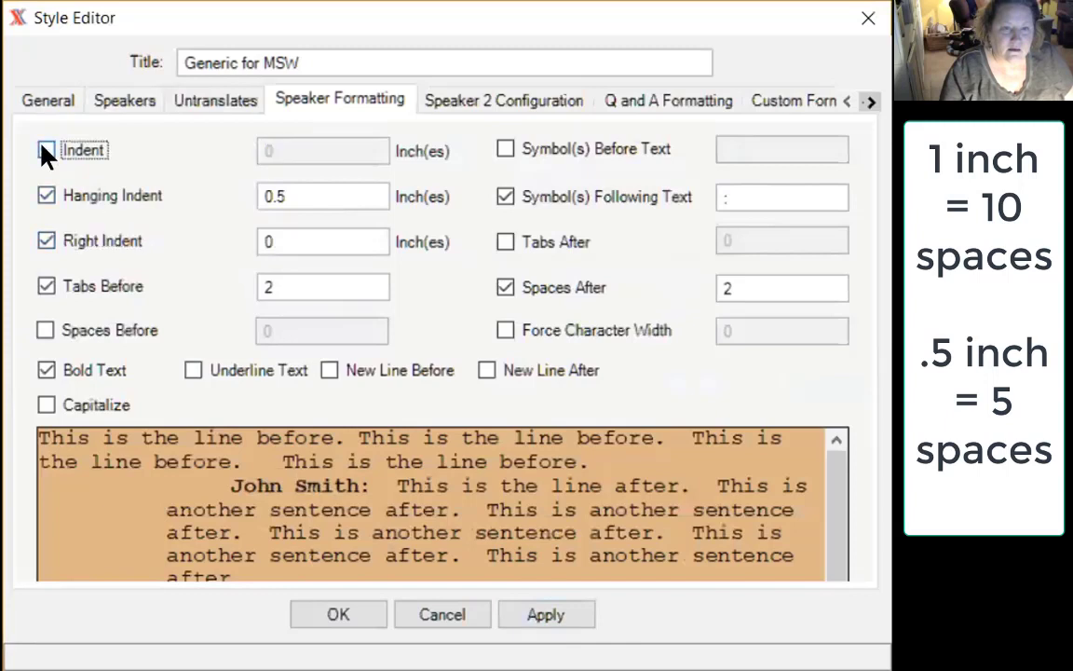
left_click(563, 611)
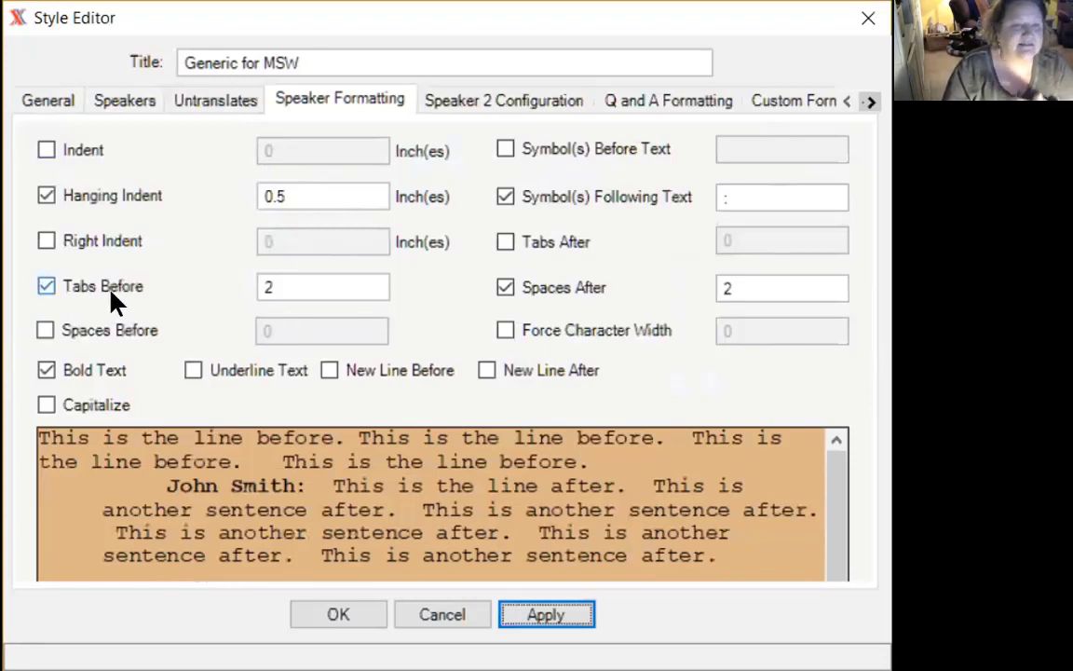
- Set Tabs Before to 3 for the speaker name and apply it to the preview
left_click(271, 281)
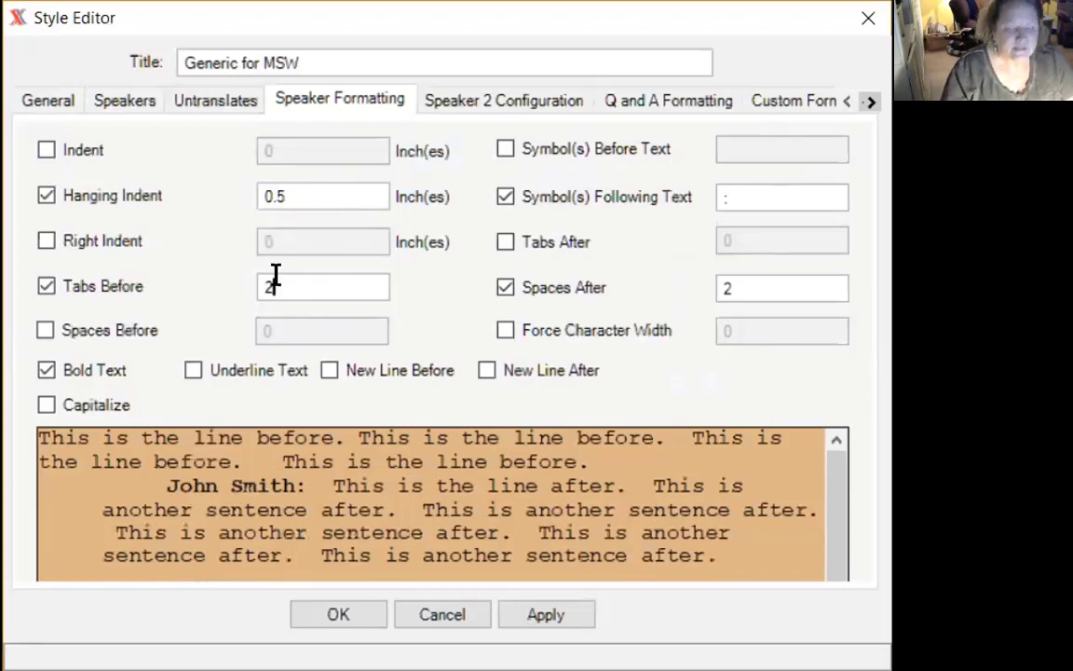
key("BackSpace")
type("3")
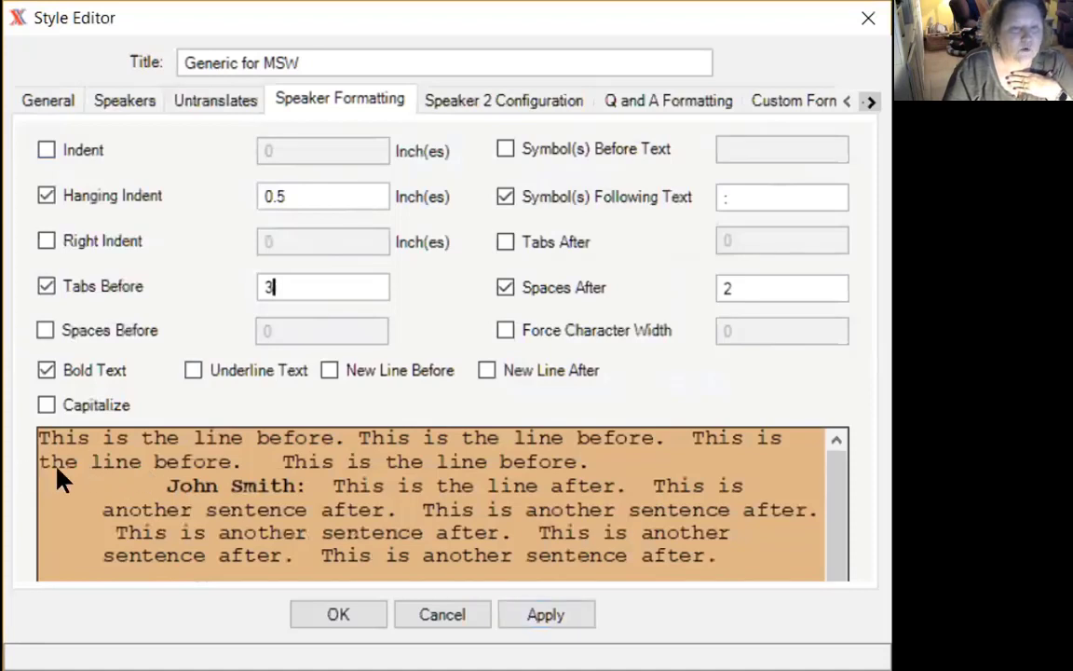
left_click(563, 615)
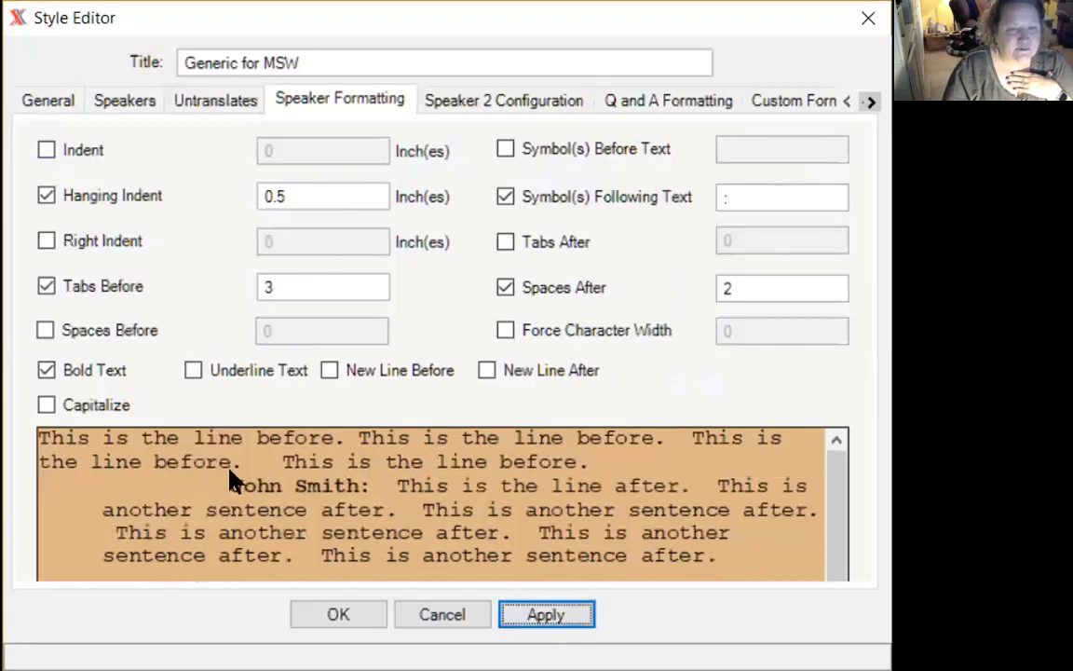
- Return Tabs Before to 2 for the speaker name and apply the change
double_click(262, 283)
type("2")
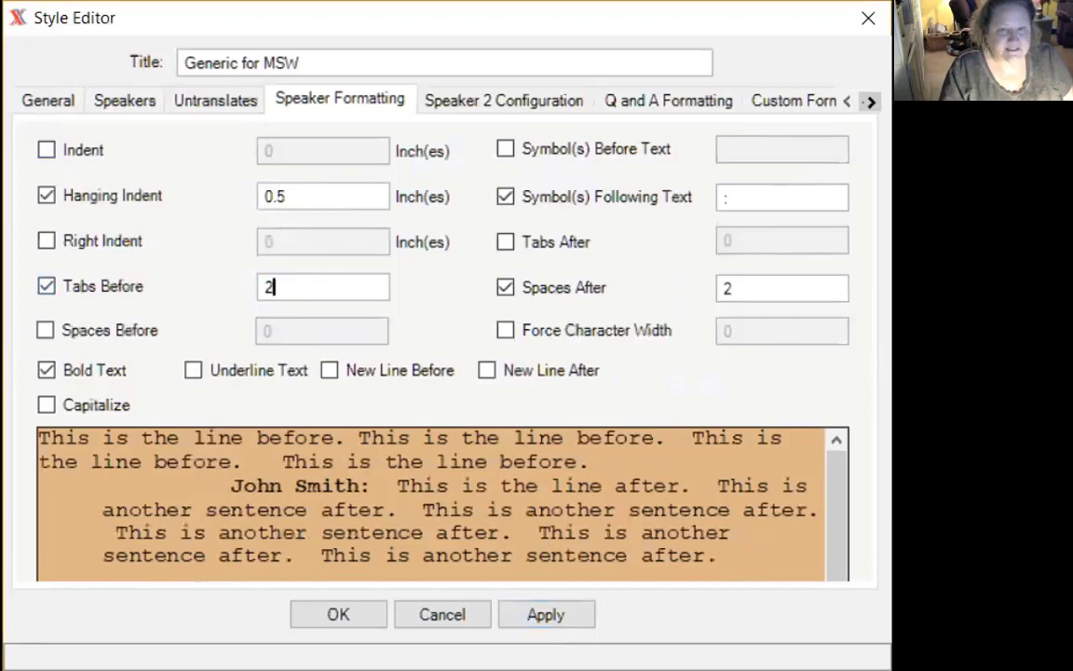
left_click(537, 615)
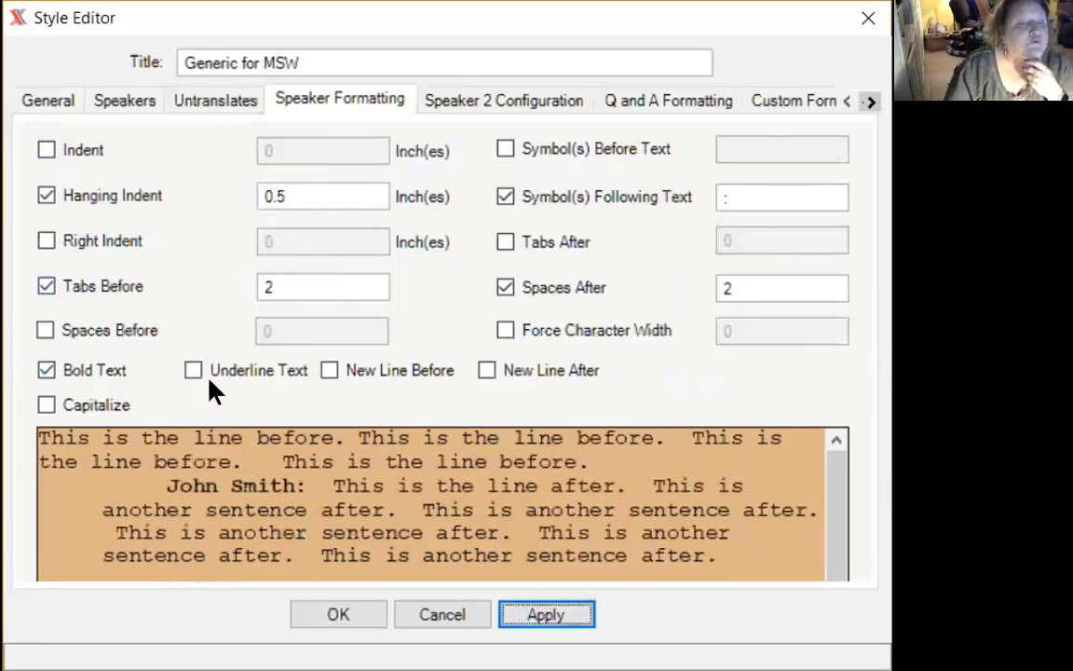
- Apply a Spaces Before value of 2 to the speaker name in the preview, and disable and apply that setting again
left_click(45, 332)
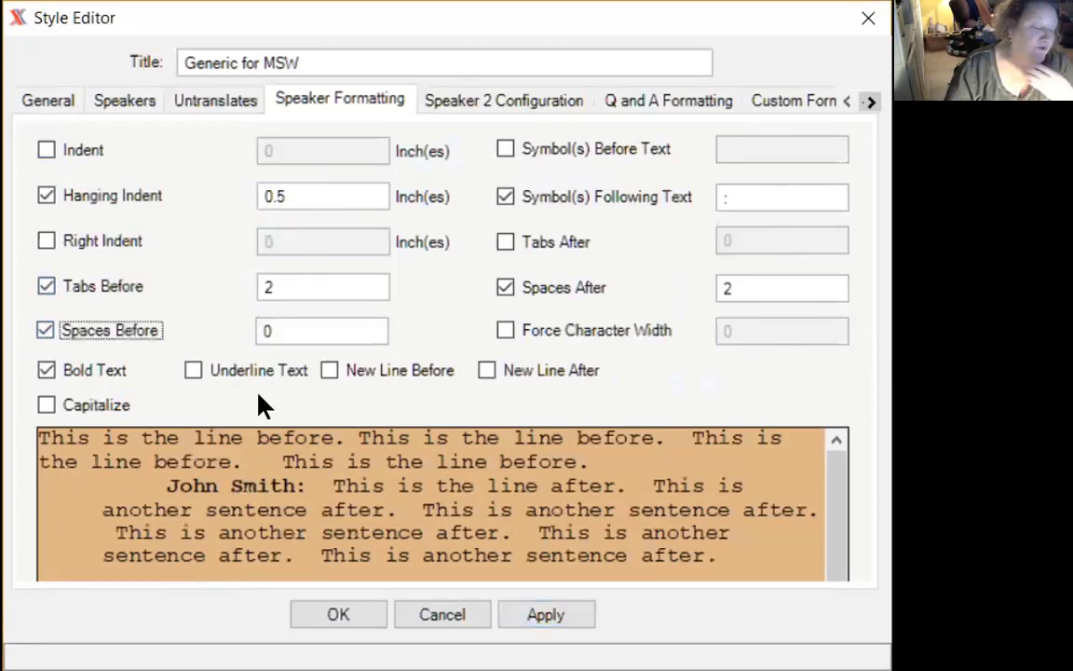
left_click(276, 324)
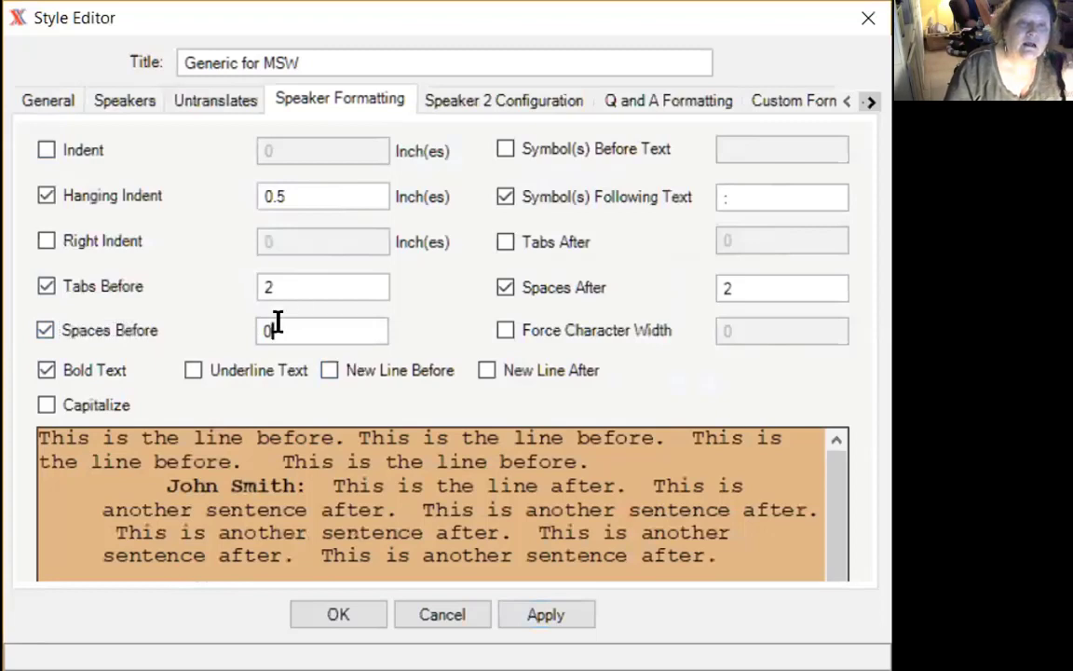
left_click_drag(277, 324, 206, 307)
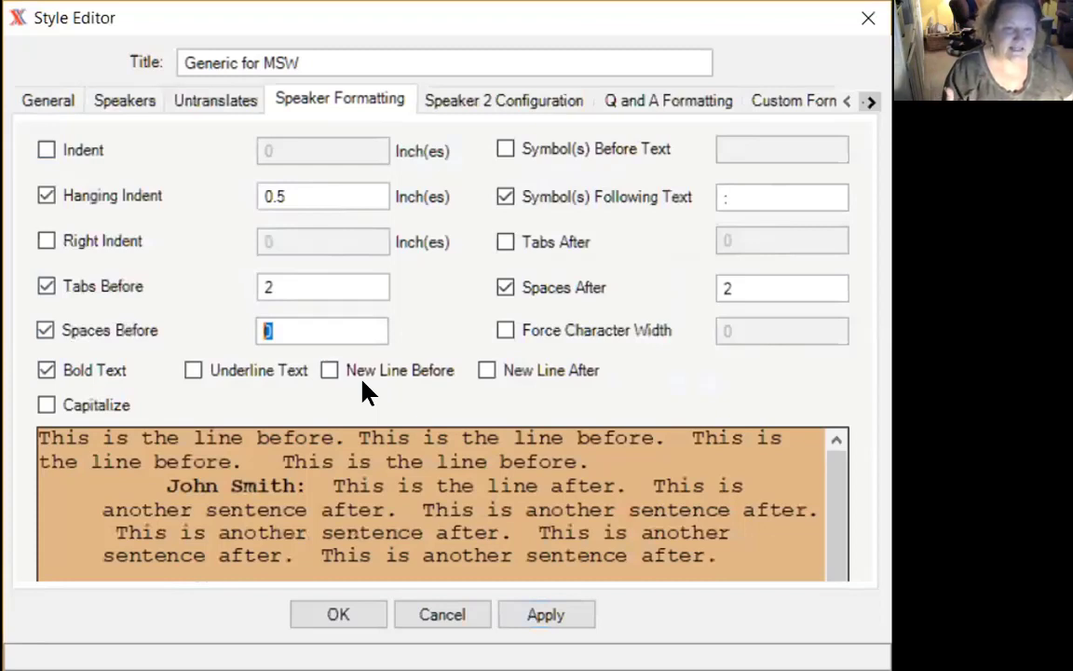
type("2")
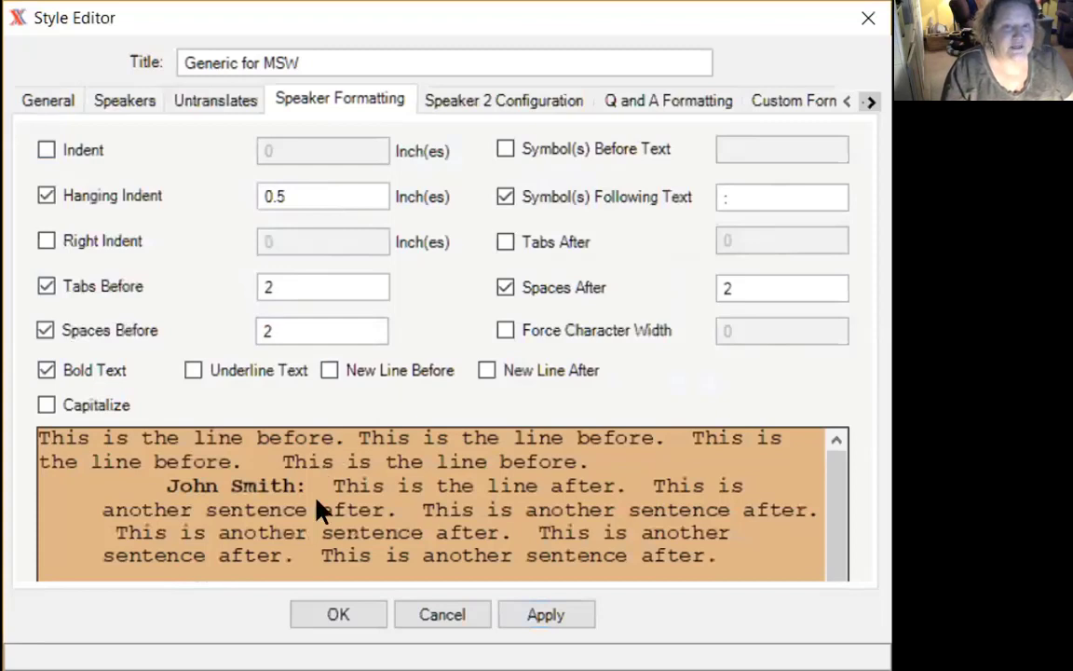
left_click(538, 613)
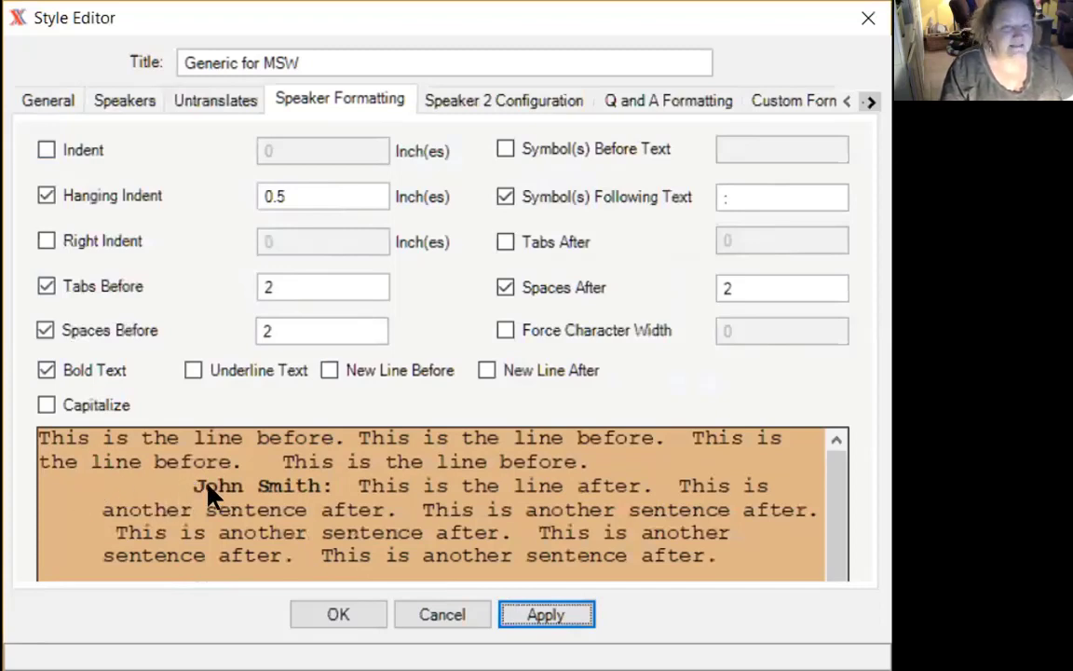
left_click(43, 331)
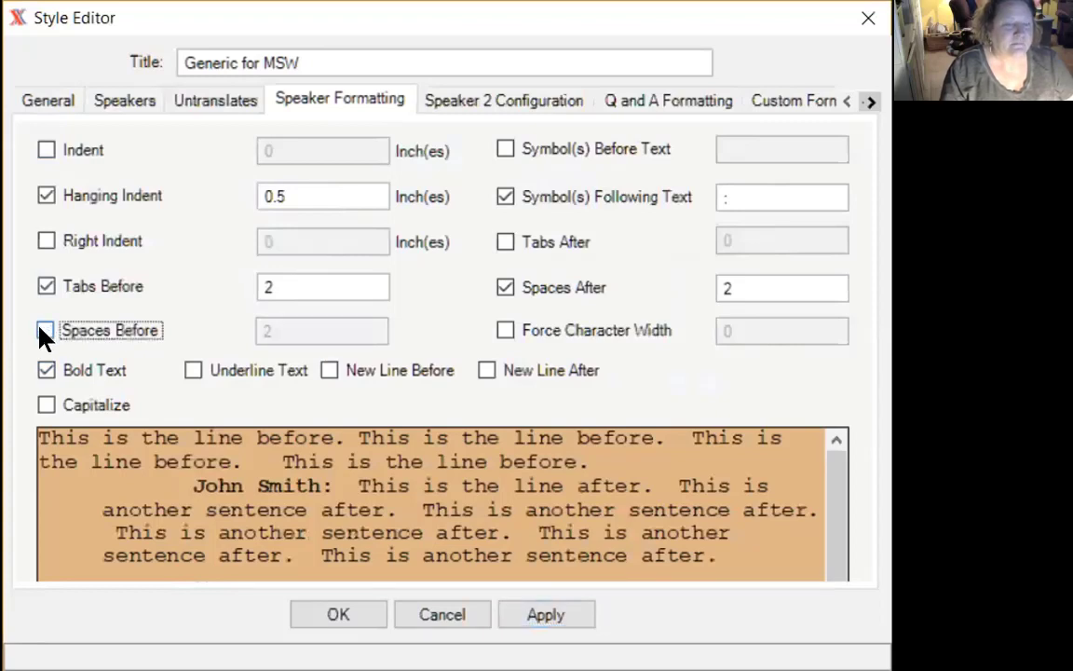
left_click(552, 611)
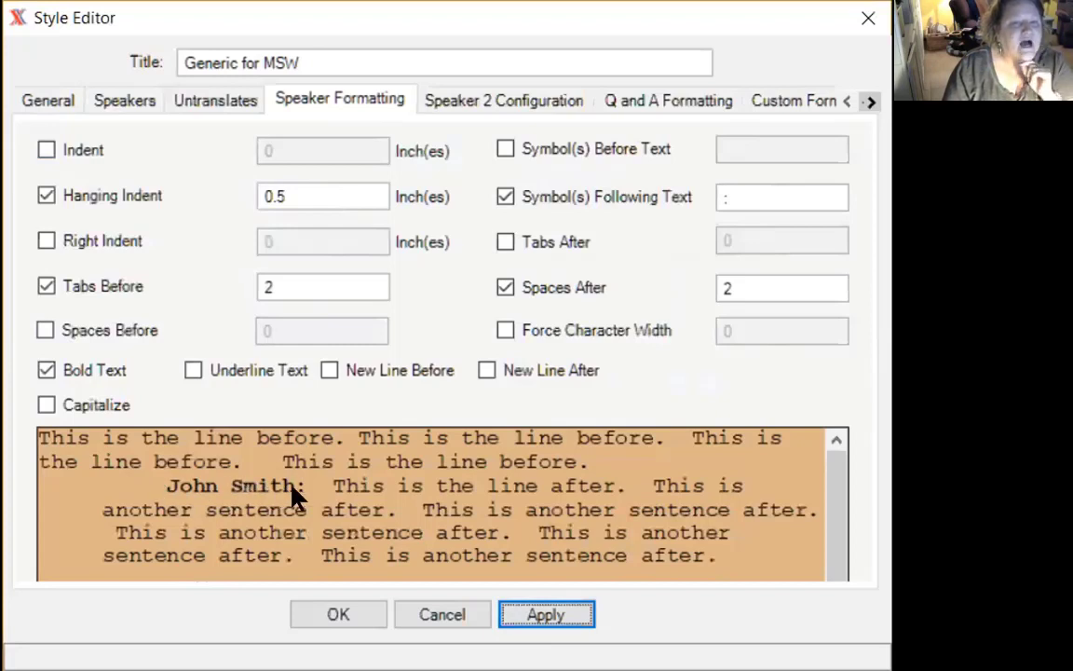
- Enable Underline Text for the speaker name and apply it to the preview
left_click(194, 371)
left_click(532, 612)
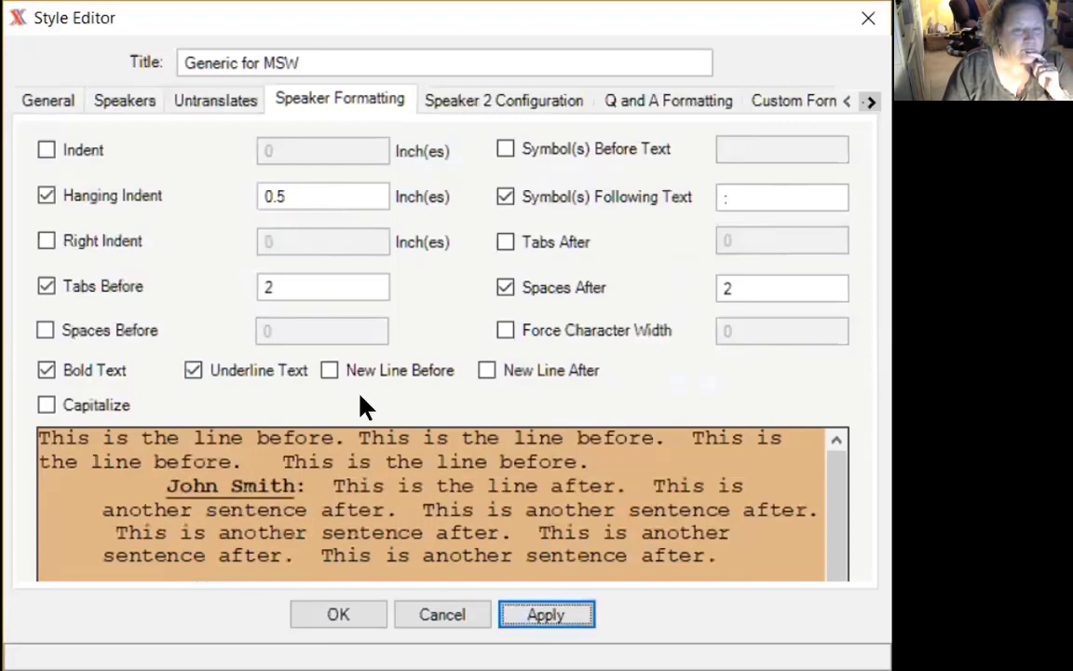
- Compare the speaker preview with and without New Line Before by enabling and disabling it twice, applying each change
left_click(330, 370)
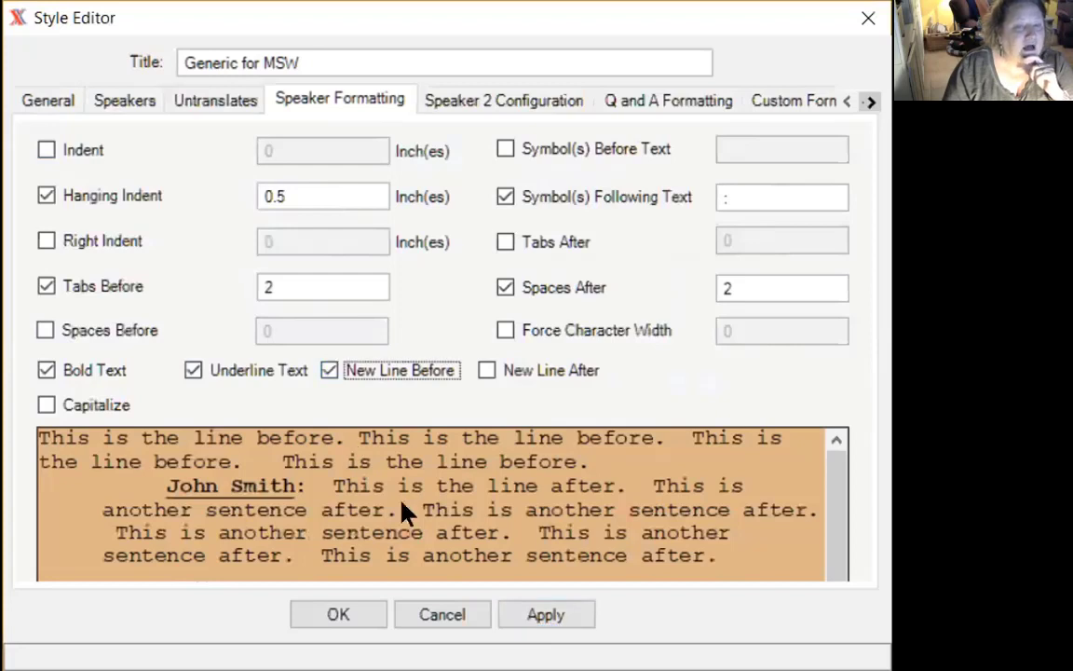
left_click(537, 615)
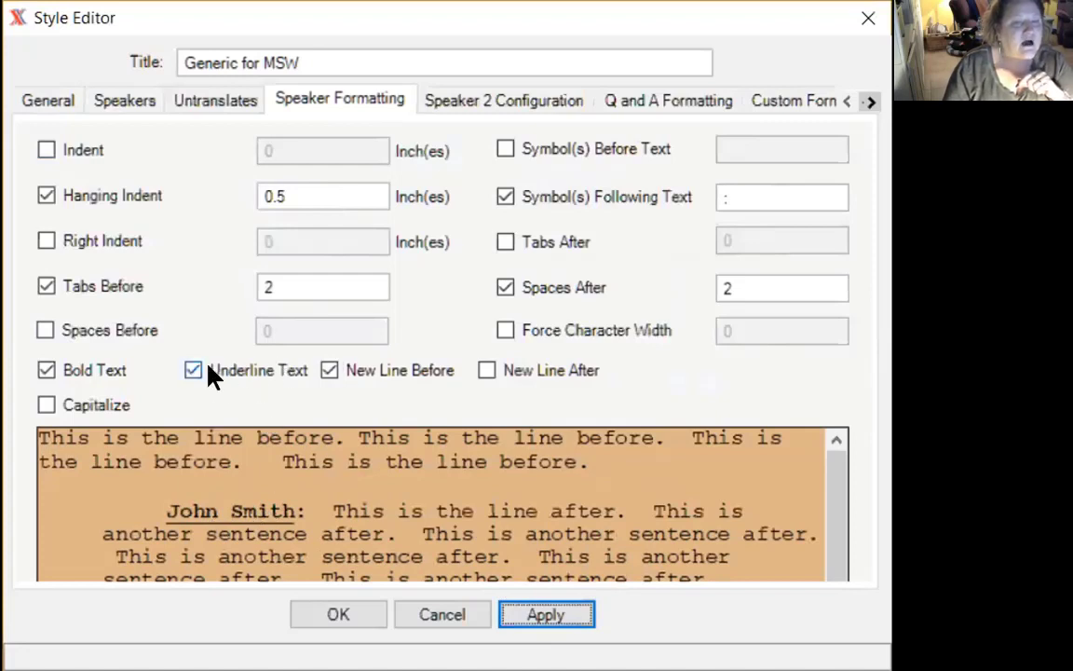
left_click(330, 371)
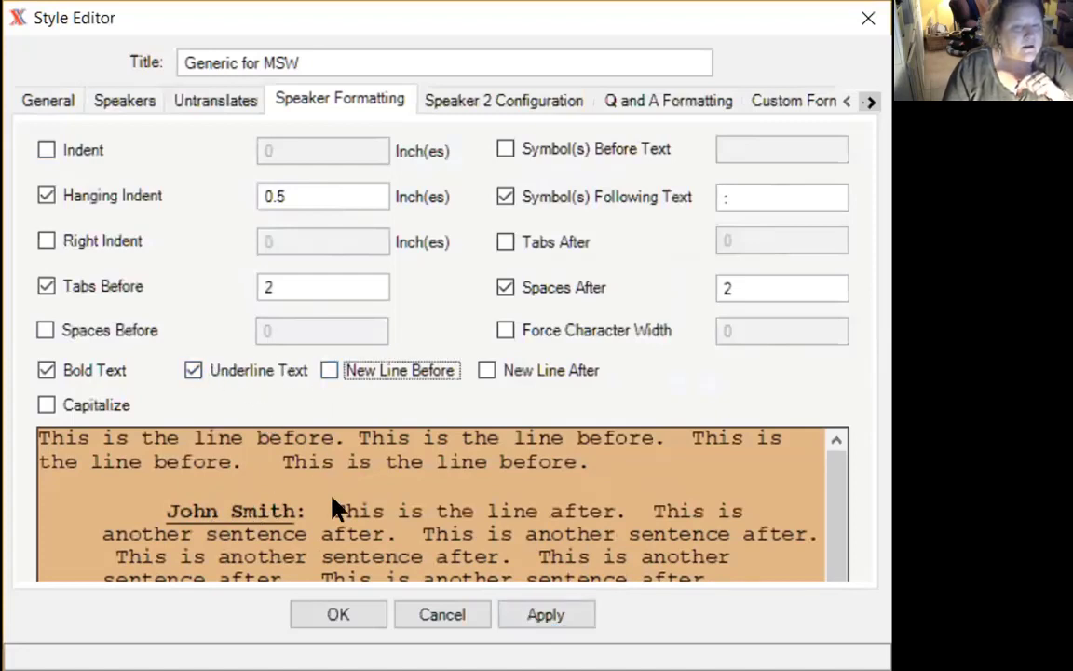
left_click(527, 618)
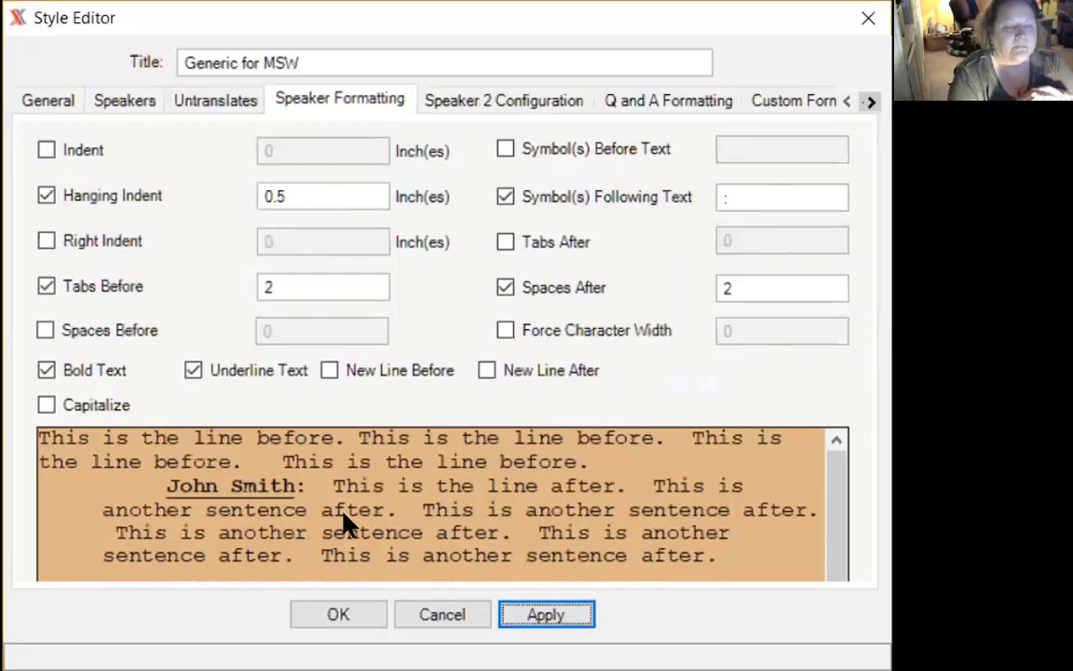
left_click(328, 370)
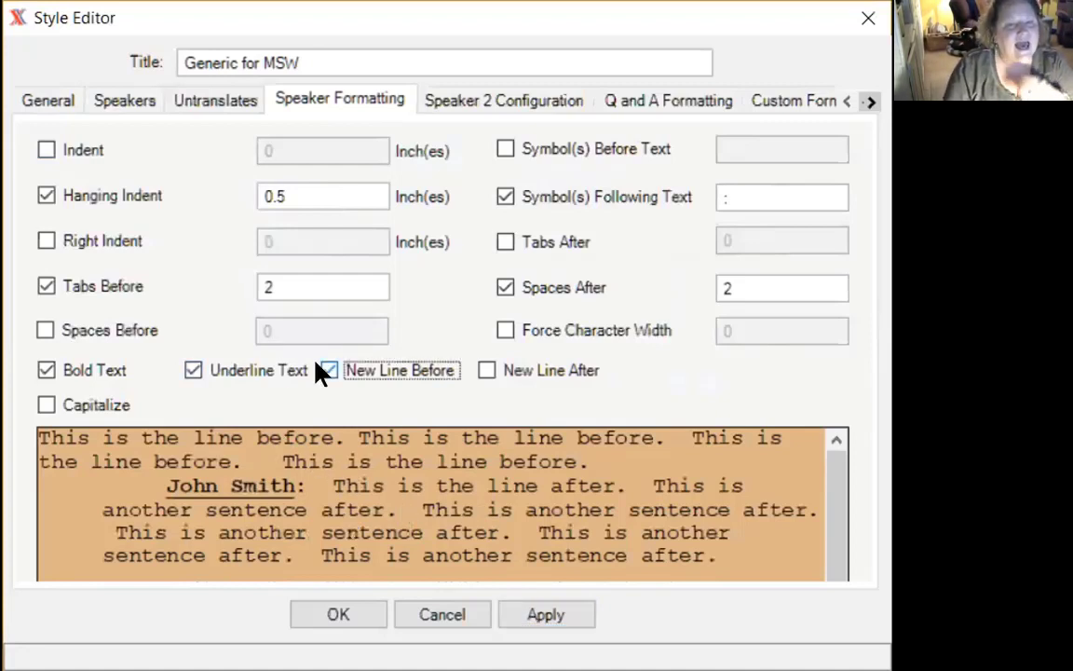
left_click(544, 614)
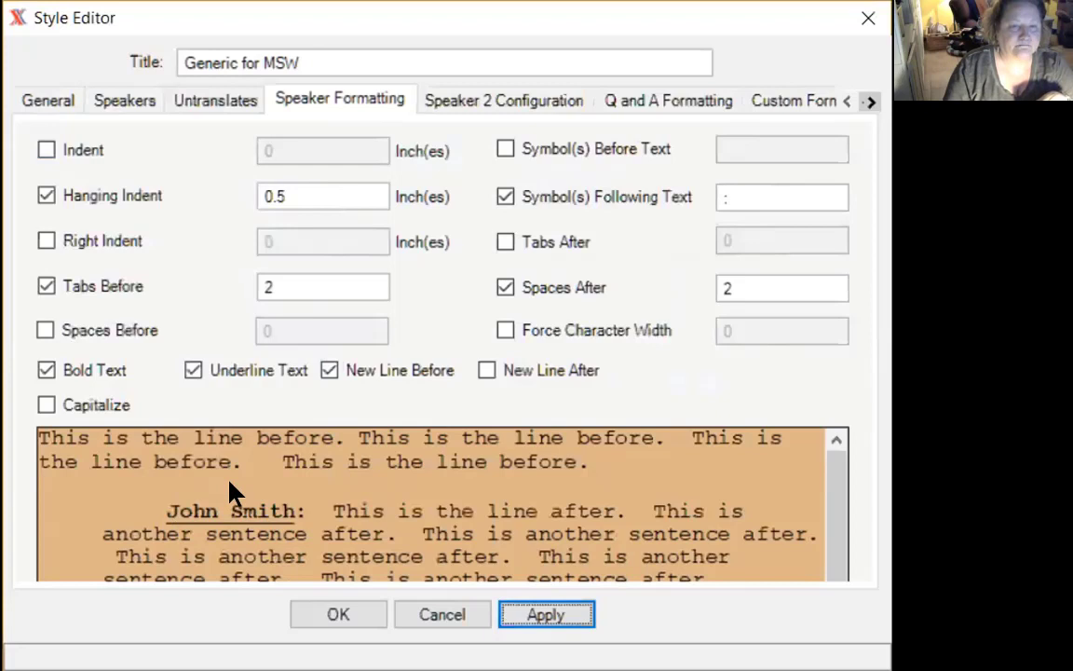
left_click(193, 370)
left_click(330, 370)
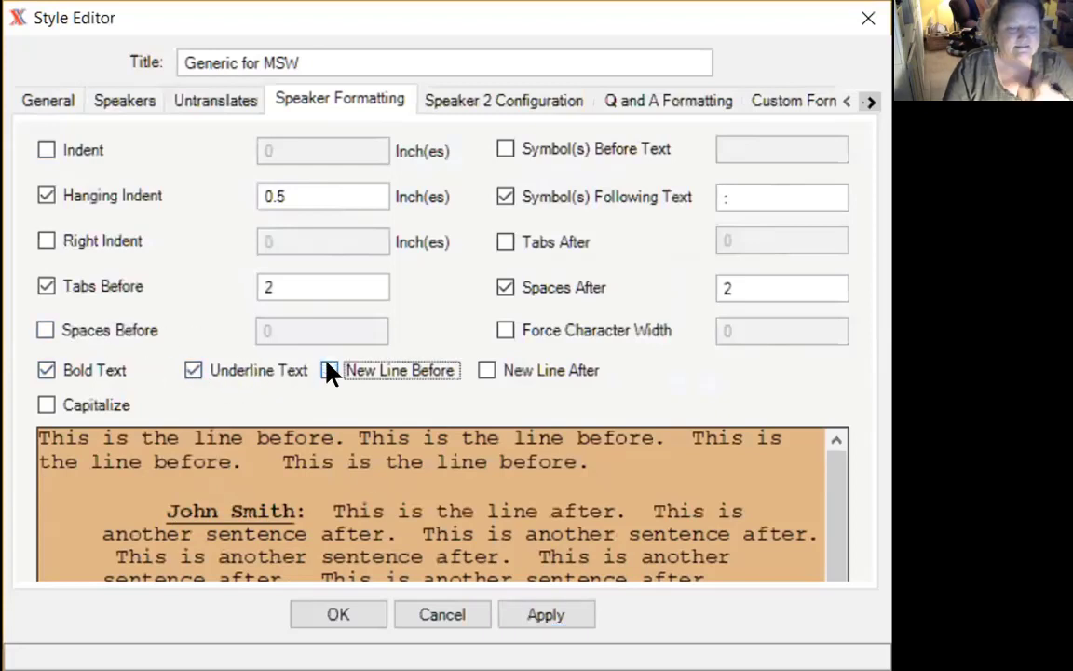
left_click(554, 613)
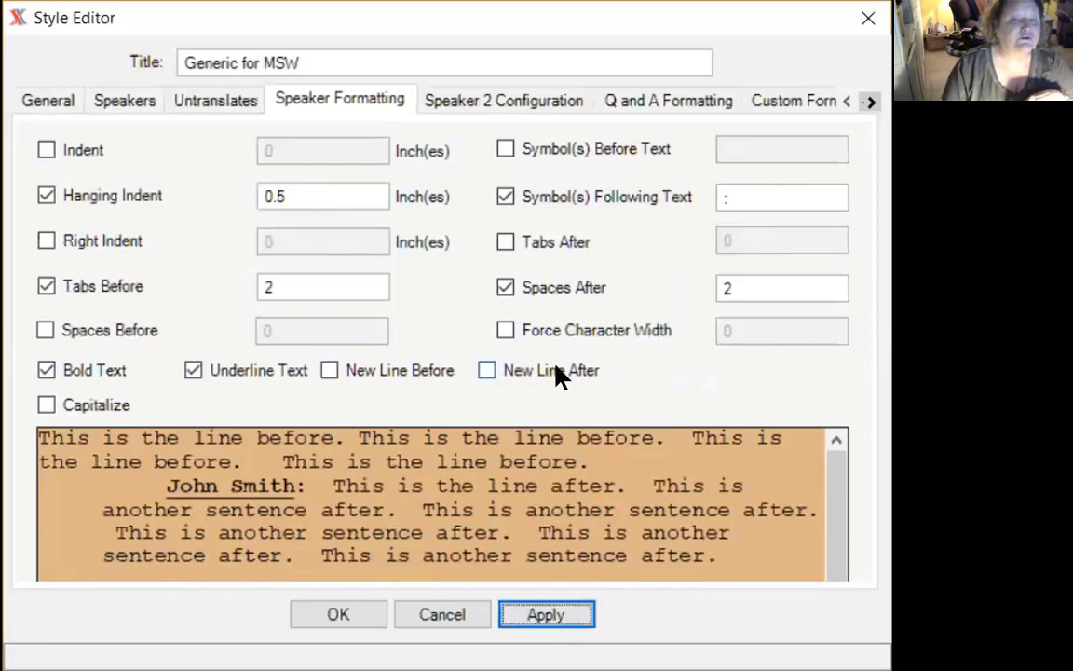
- Enable New Line After for the speaker name and apply it to the preview
left_click(486, 371)
left_click(554, 615)
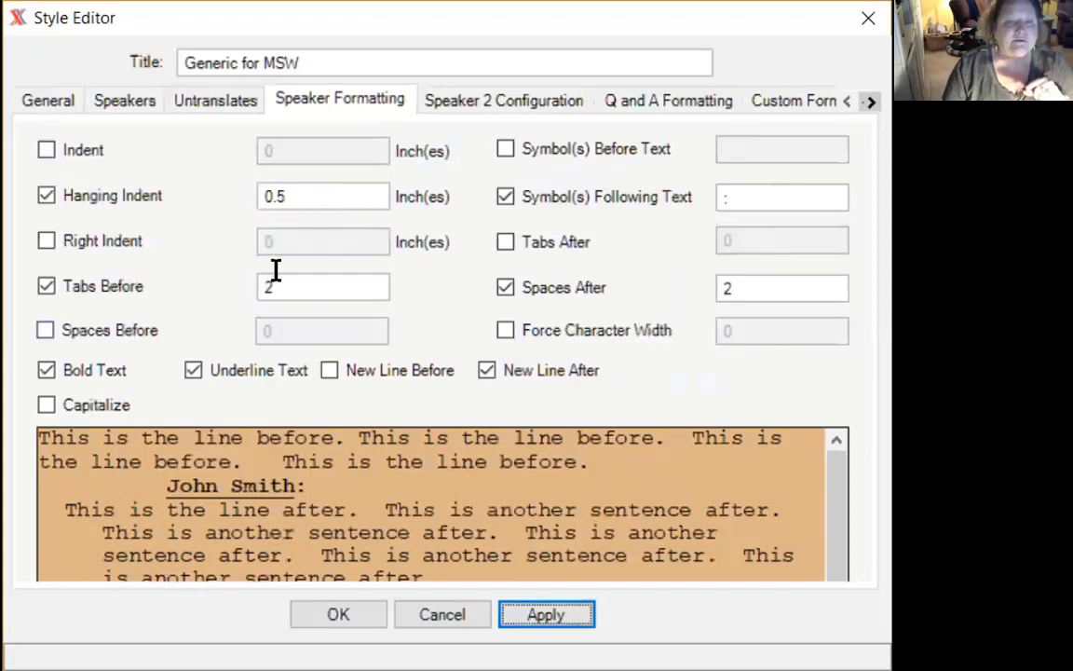
left_click_drag(276, 269, 239, 269)
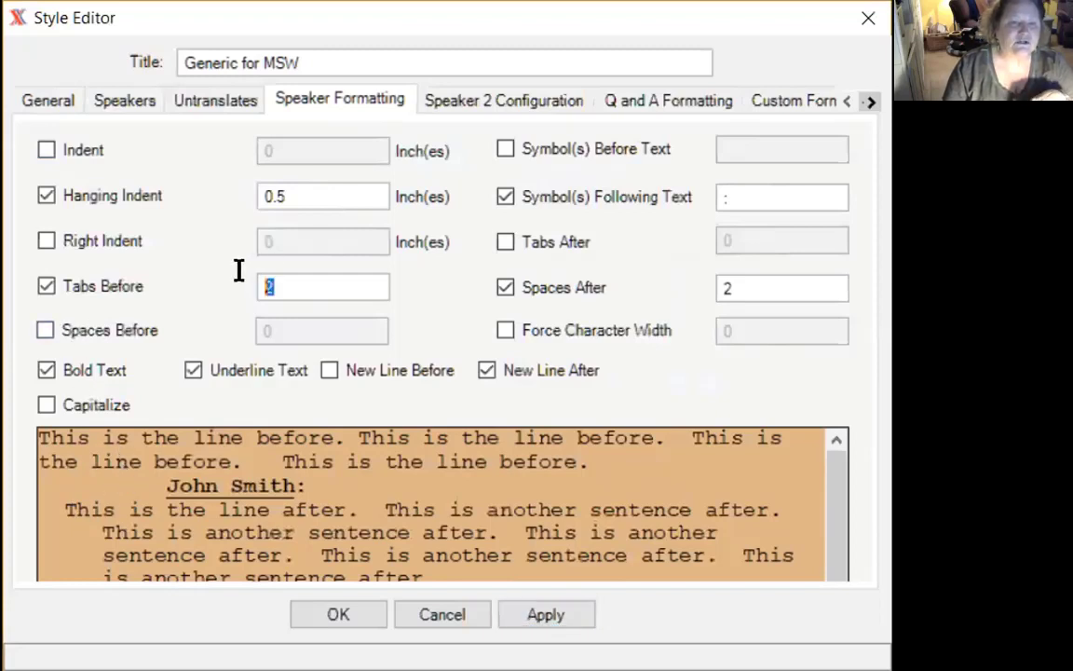
left_click(308, 275)
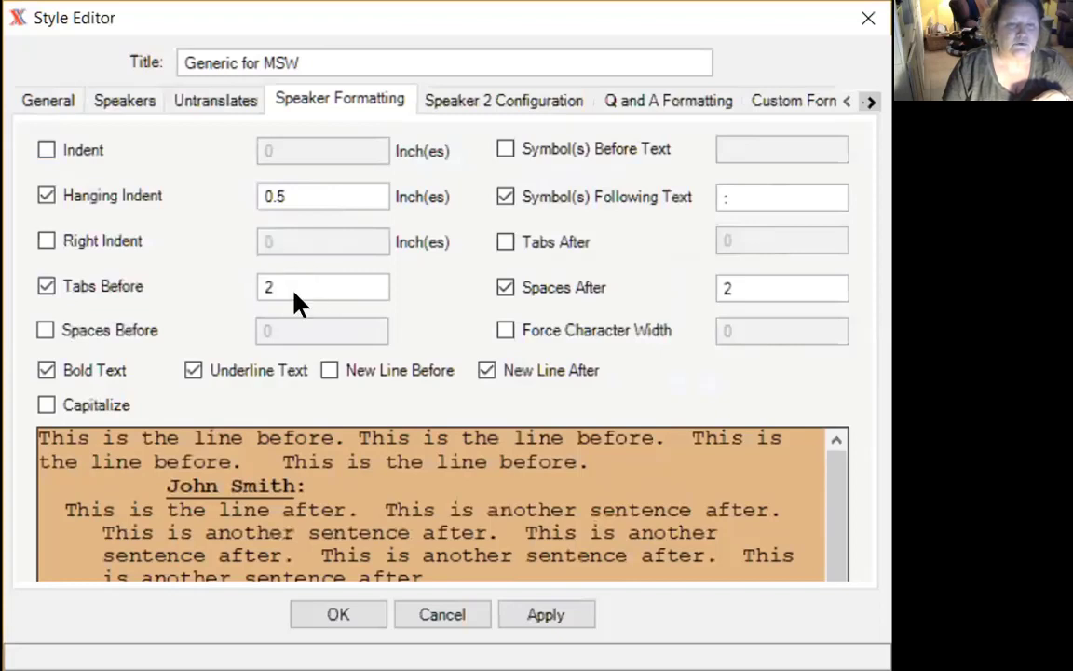
- Enable Tabs After with a value of 2 and disable Spaces After, applying each change to the preview
left_click(505, 241)
double_click(734, 235)
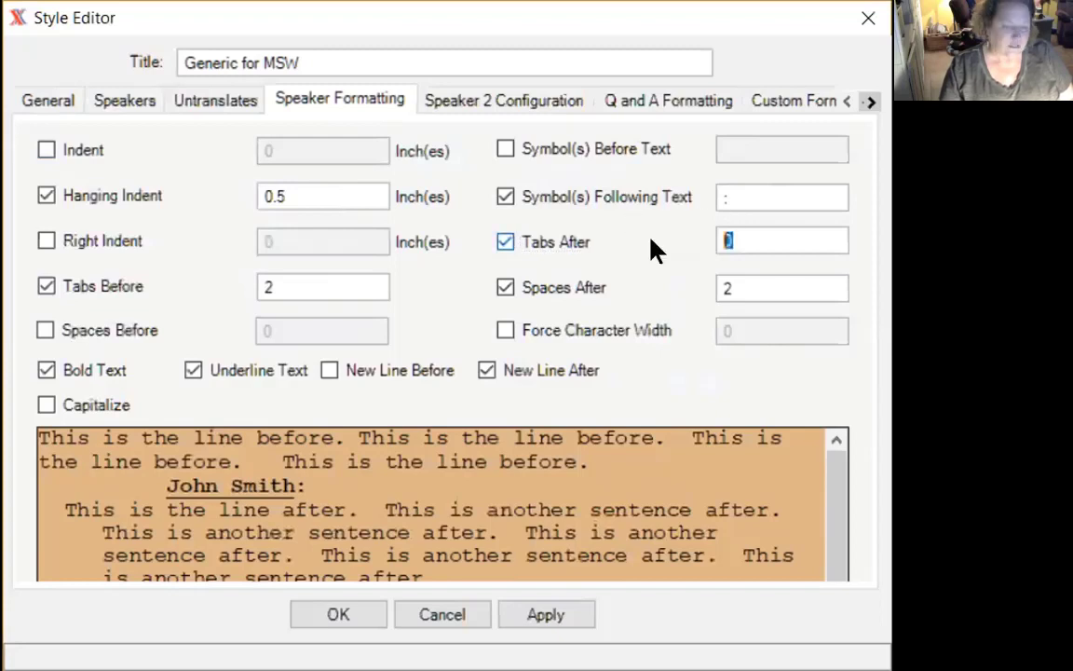
type("2")
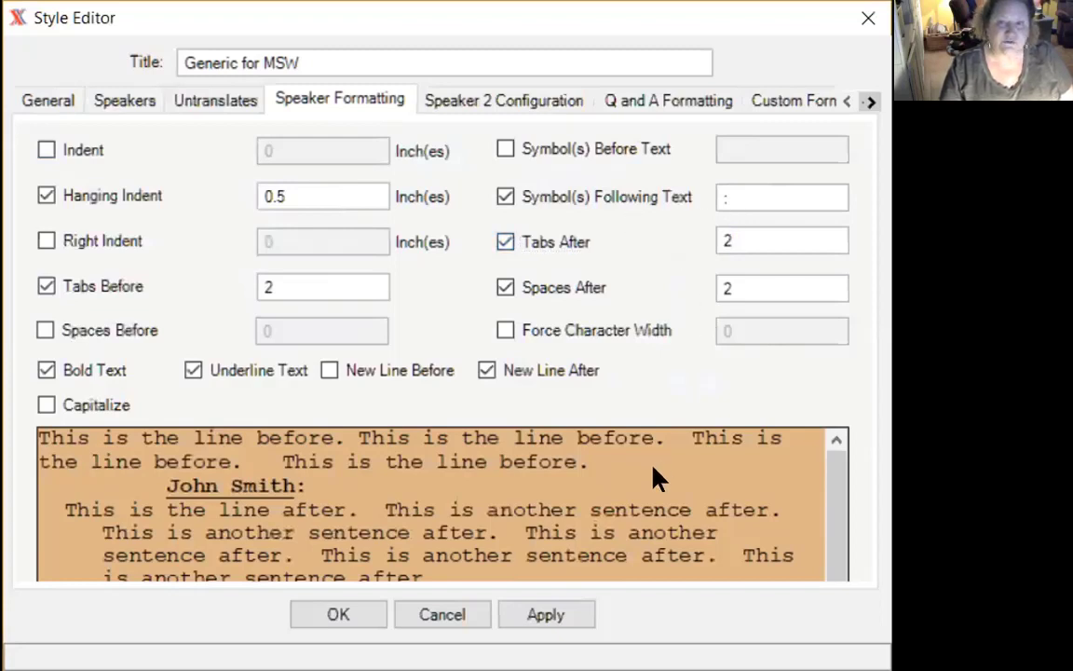
left_click(555, 612)
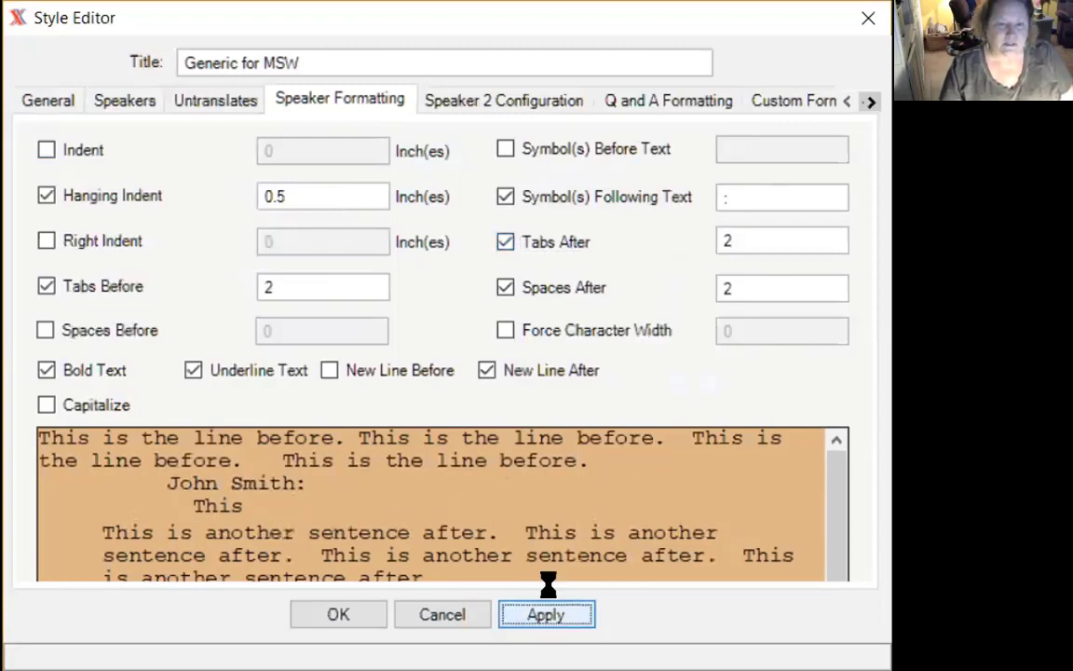
left_click(505, 287)
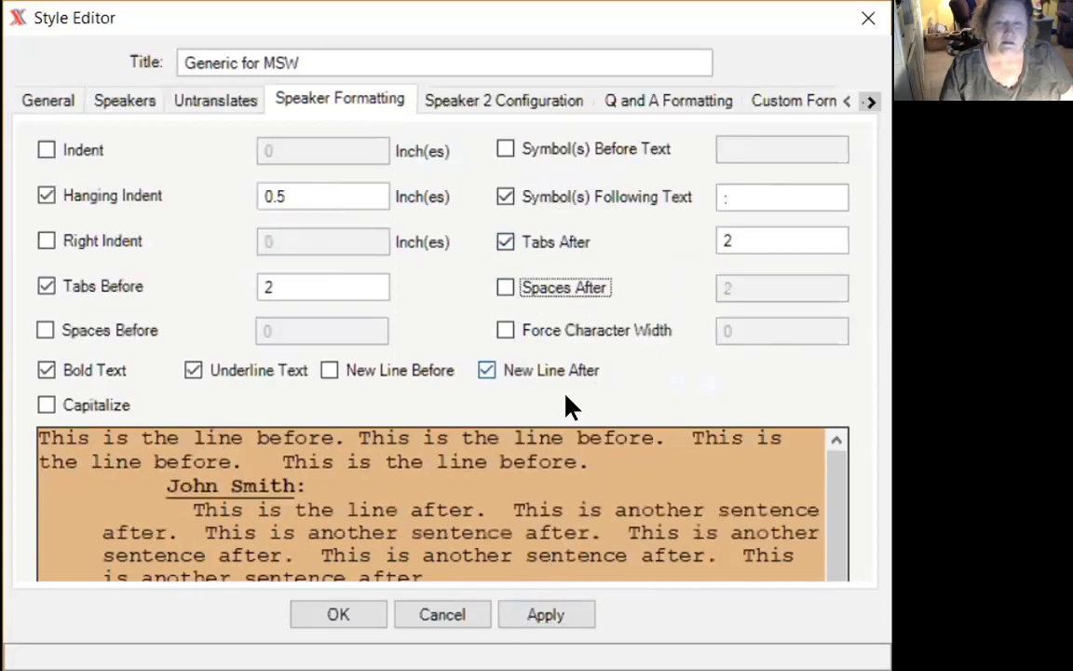
left_click(533, 611)
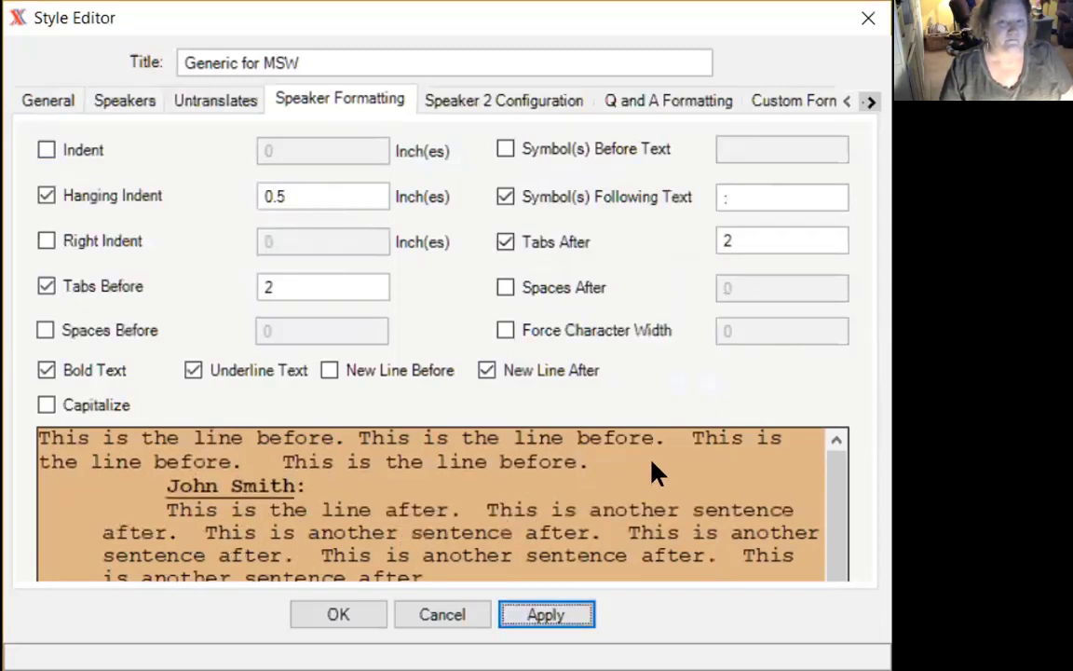
- Enable Capitalize for the speaker name, apply it to the preview and disable it again
left_click(47, 406)
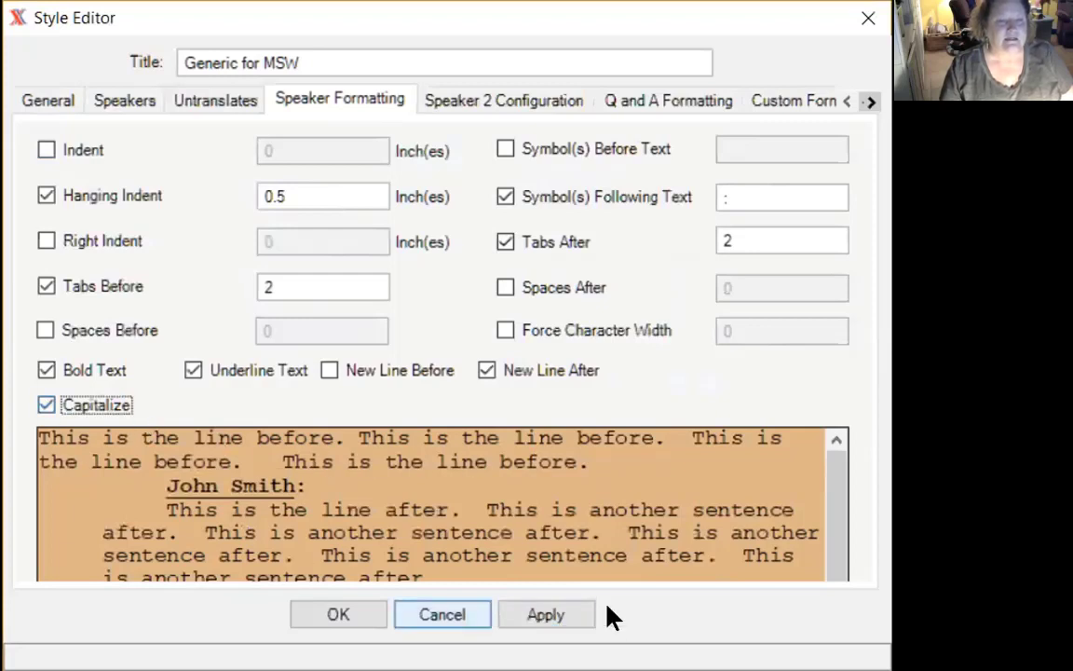
left_click(567, 613)
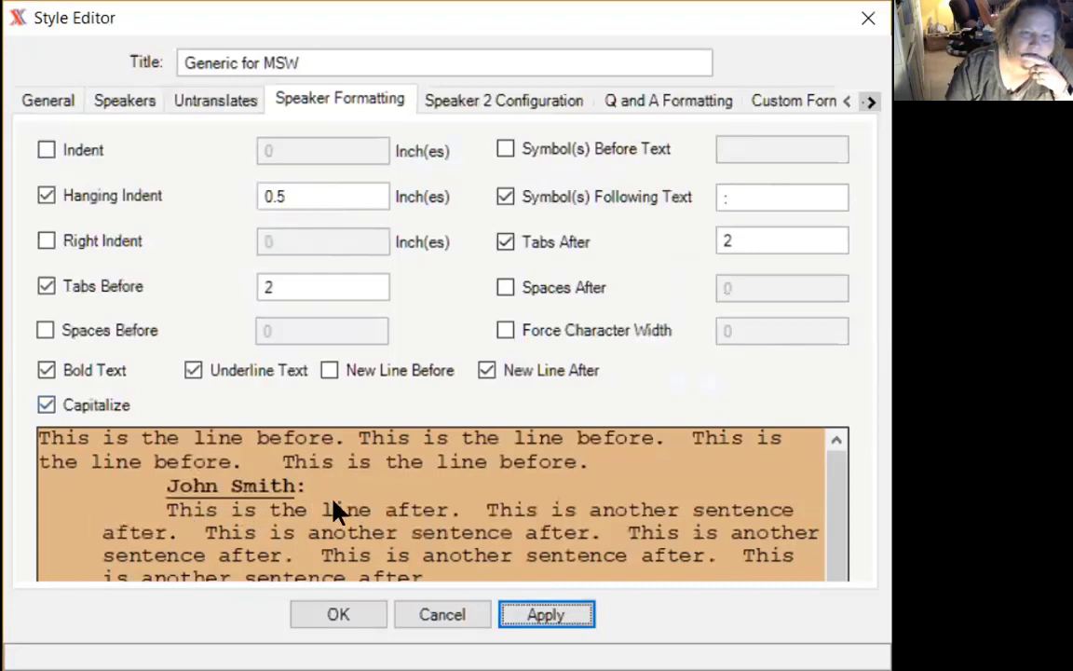
left_click(47, 406)
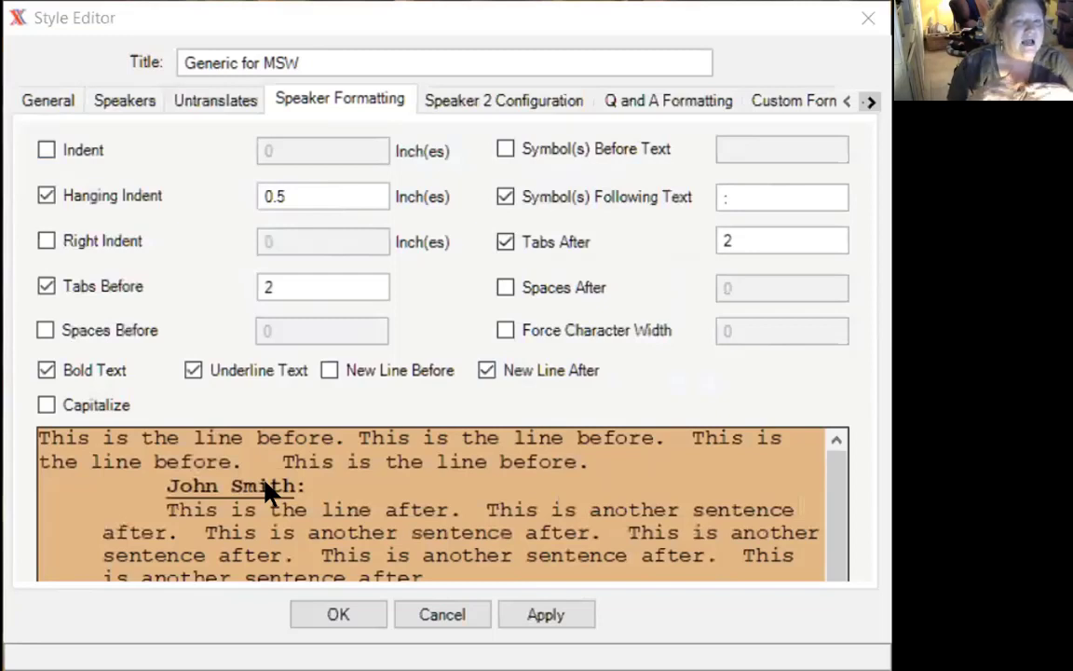
- Review the Capitalize All With Exceptions option in the general settings and the Speaker 2 Configuration, returning to the speaker formatting
left_click(51, 102)
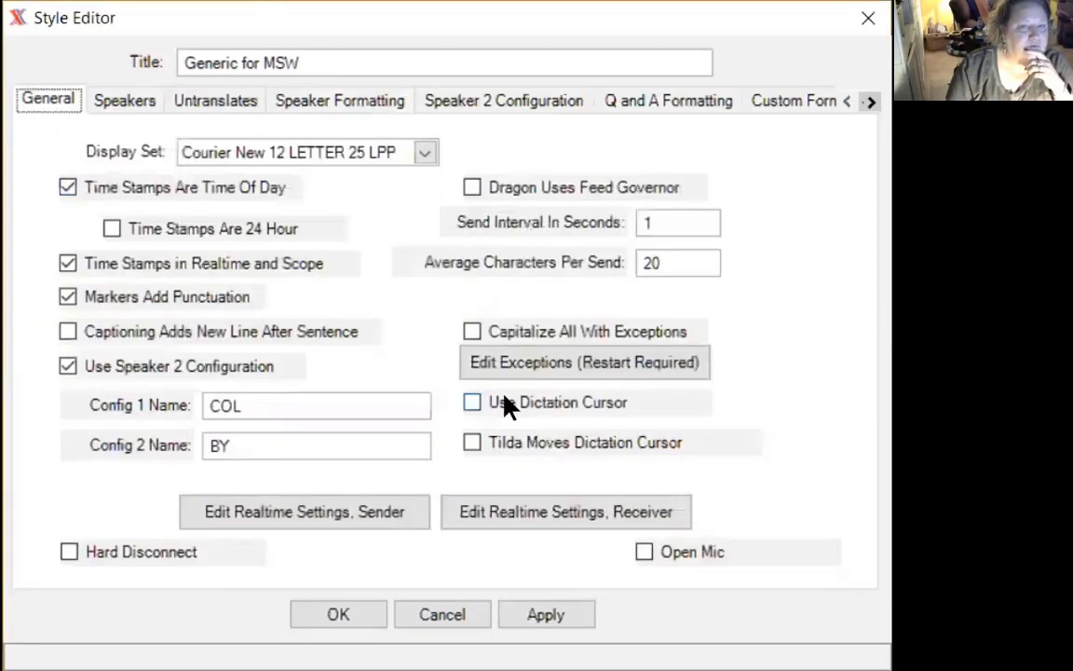
left_click(471, 333)
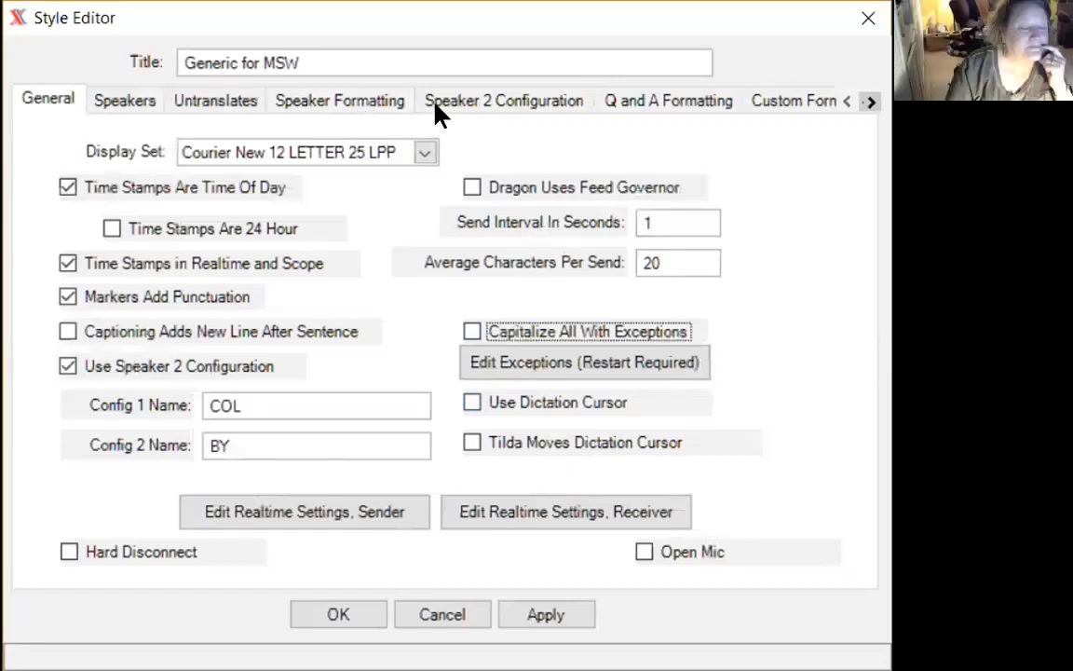
left_click(538, 101)
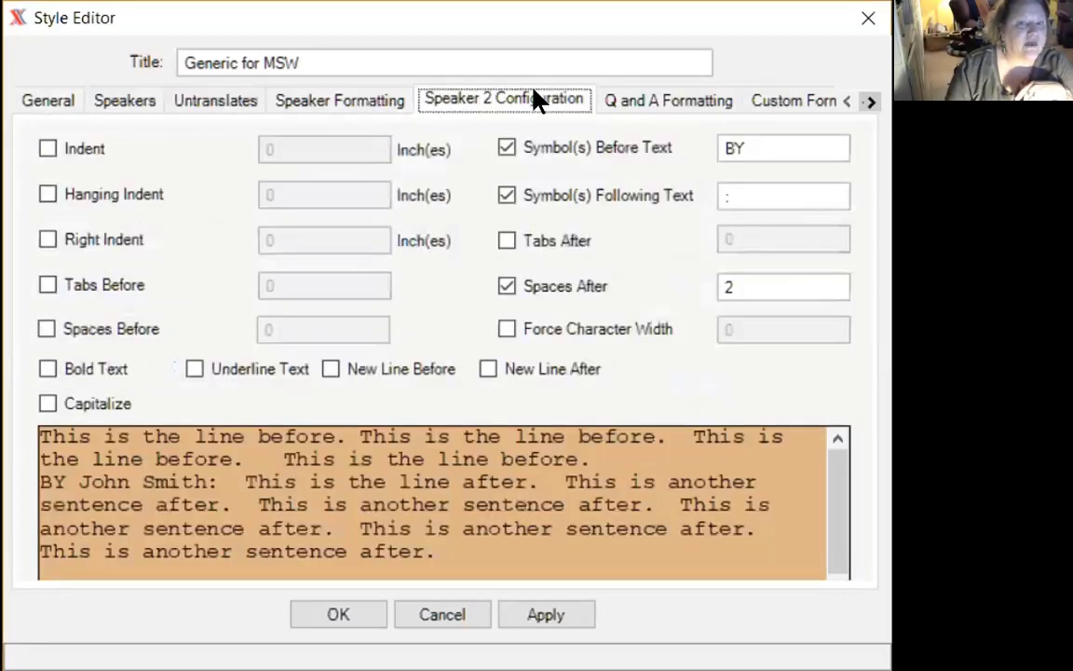
left_click(322, 99)
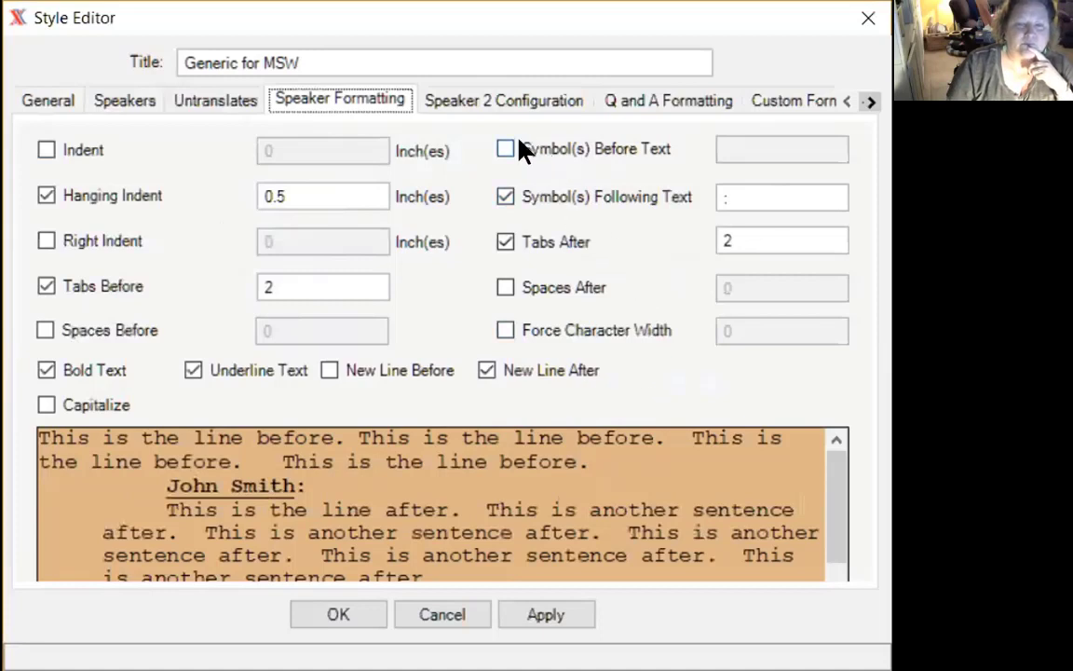
- Disable New Line After for the speaker name and apply the change
left_click(734, 187)
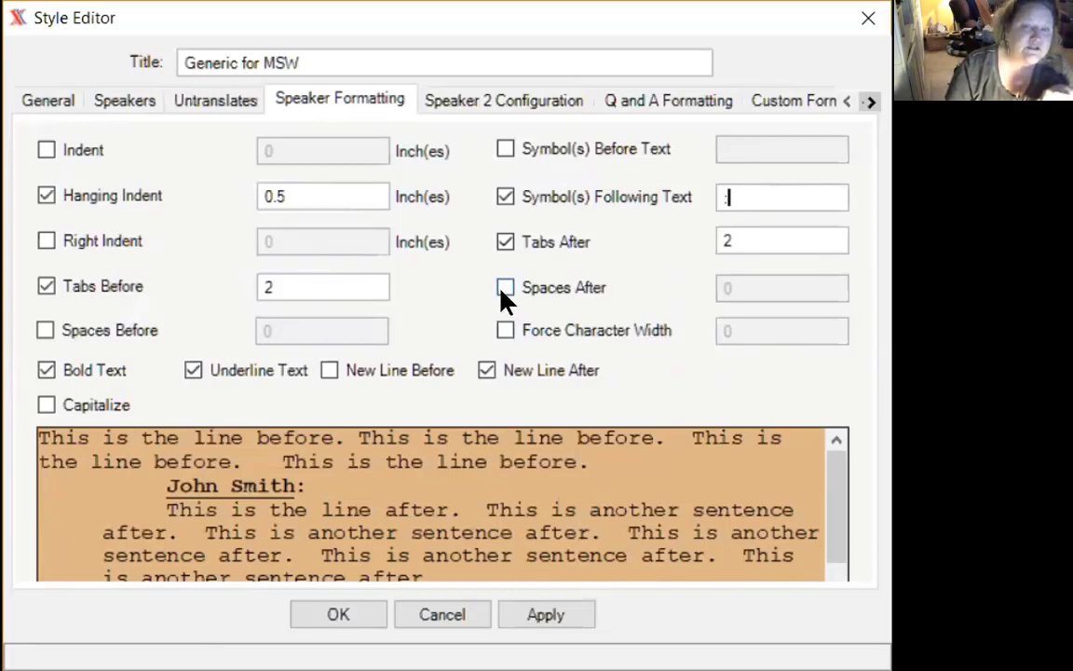
left_click(487, 371)
left_click(541, 613)
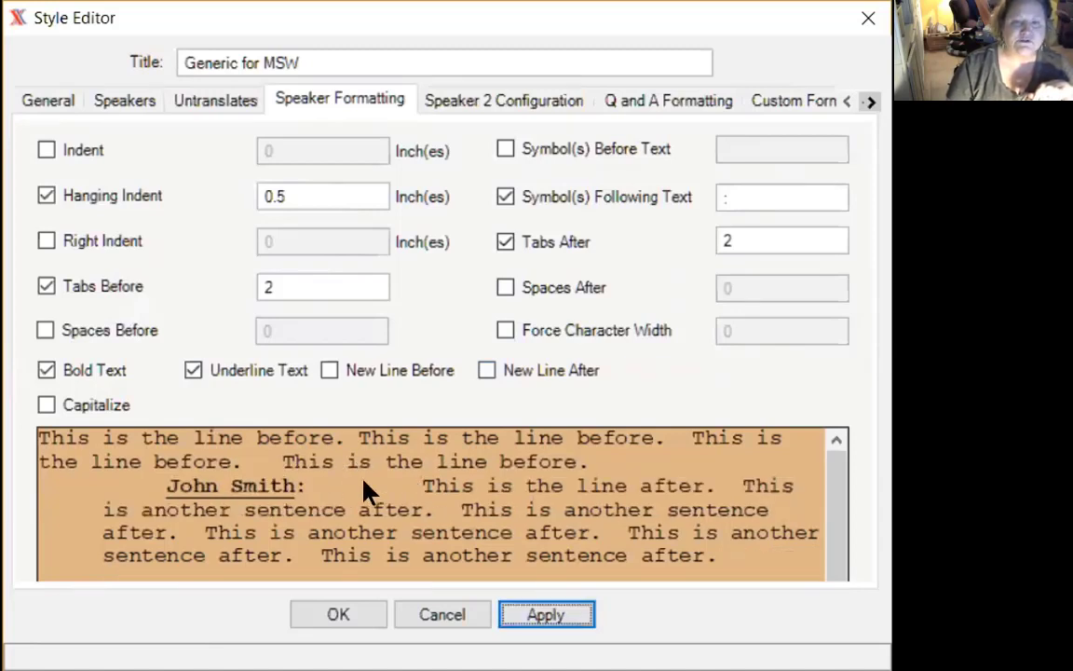
- Disable Tabs After for the speaker name, enable Spaces After with a value of 2, and apply the change
left_click(505, 241)
left_click(504, 288)
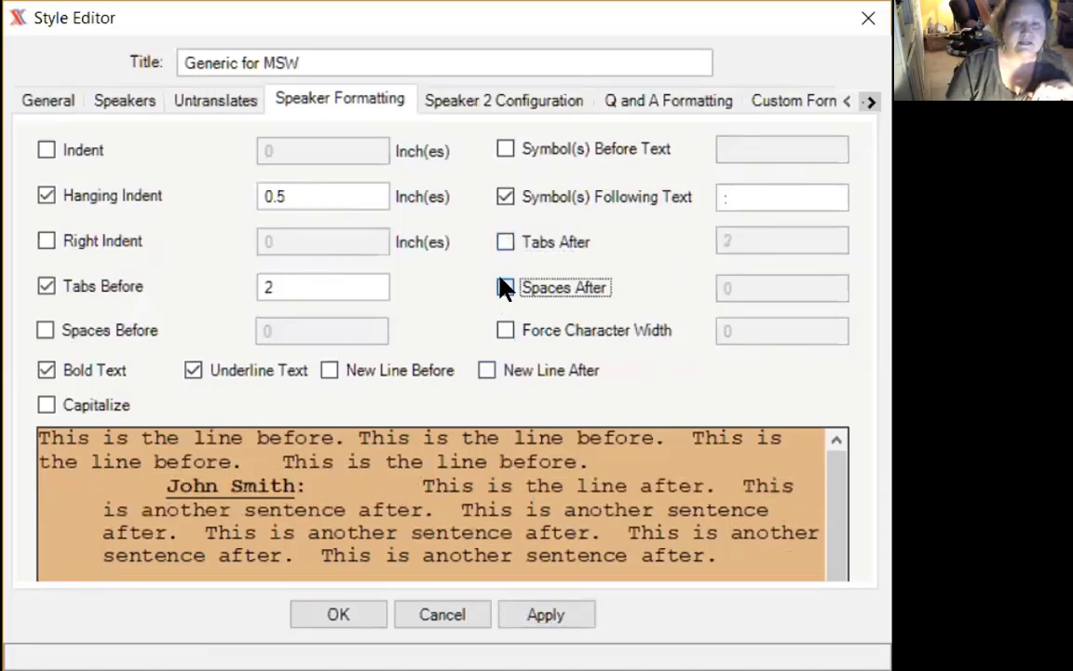
double_click(736, 288)
type("2")
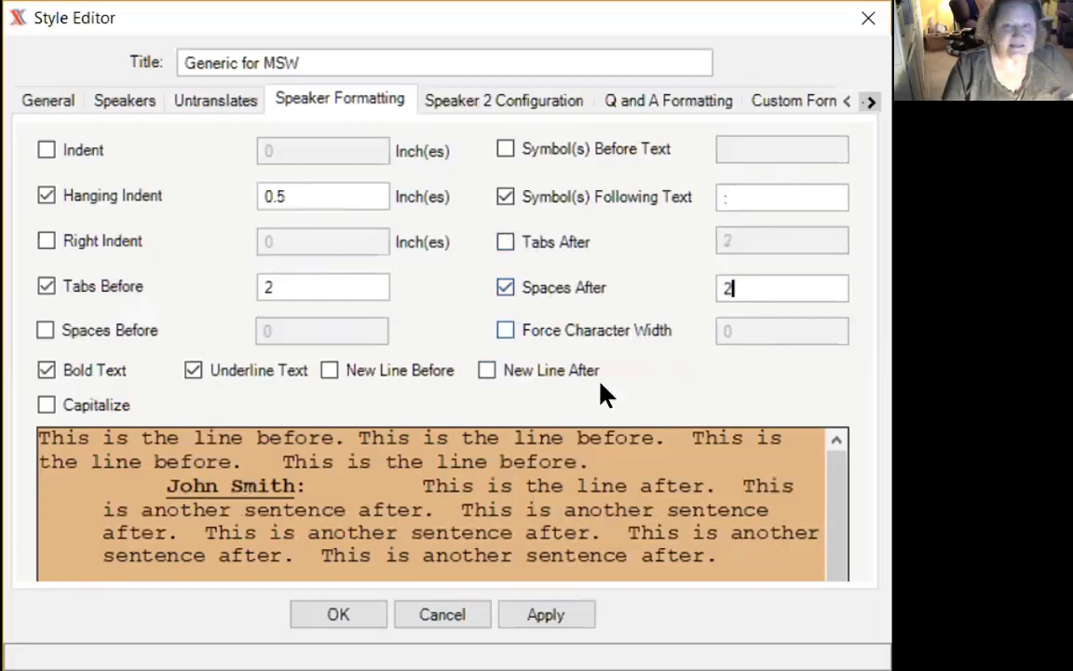
left_click(547, 615)
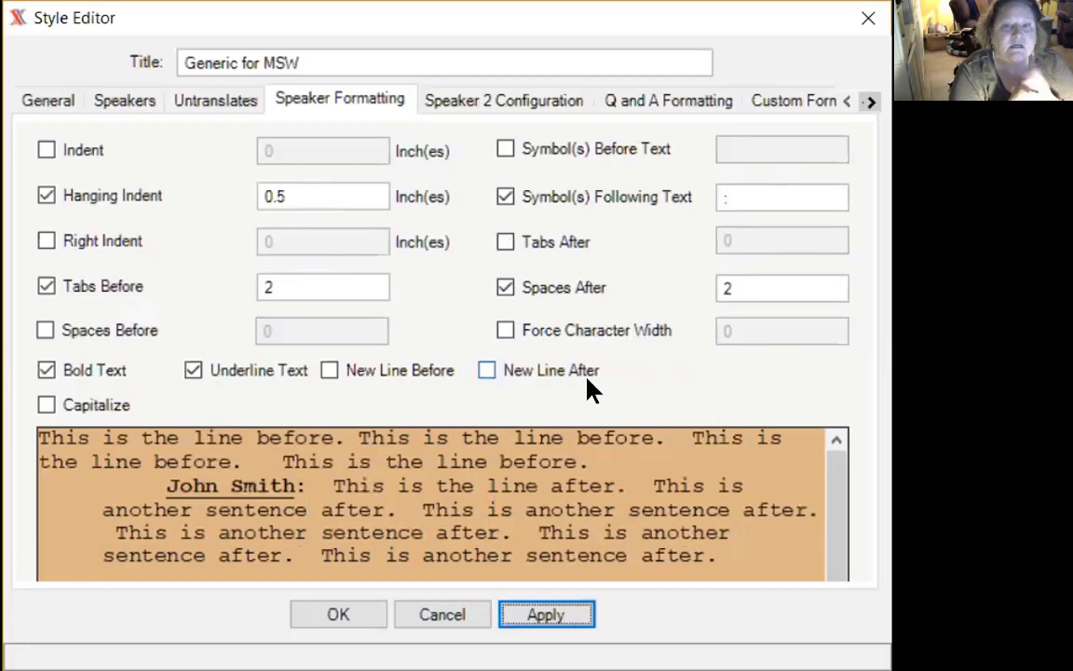
- Set the Speaker 2 symbols before text to "EXAMINATION BY" and apply the change to the preview
key("ctrl+Tab")
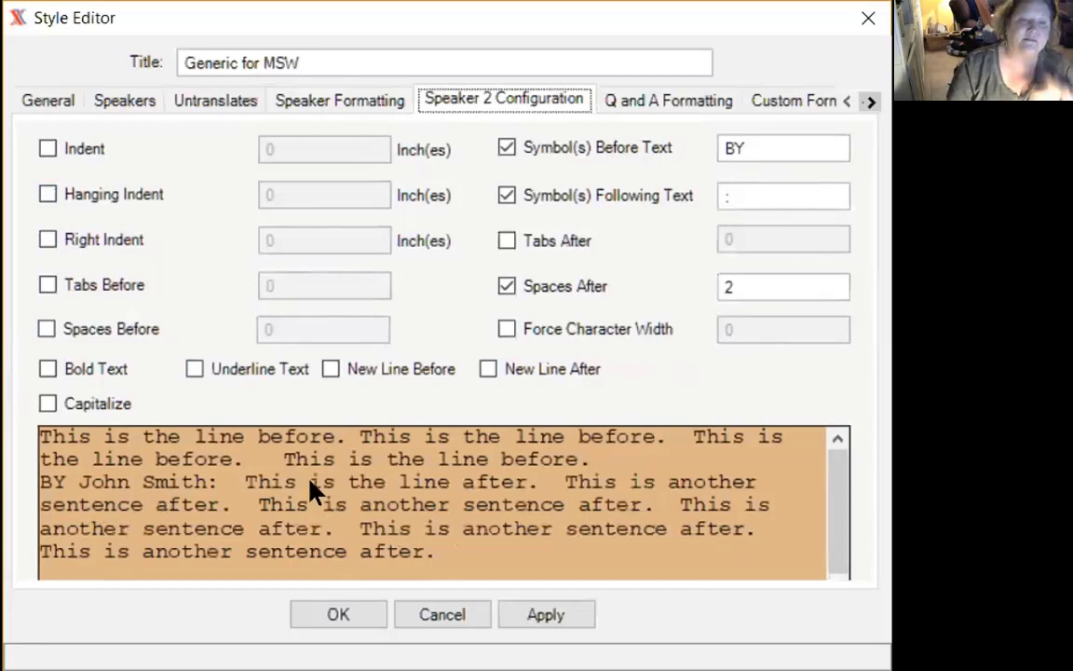
left_click(736, 148)
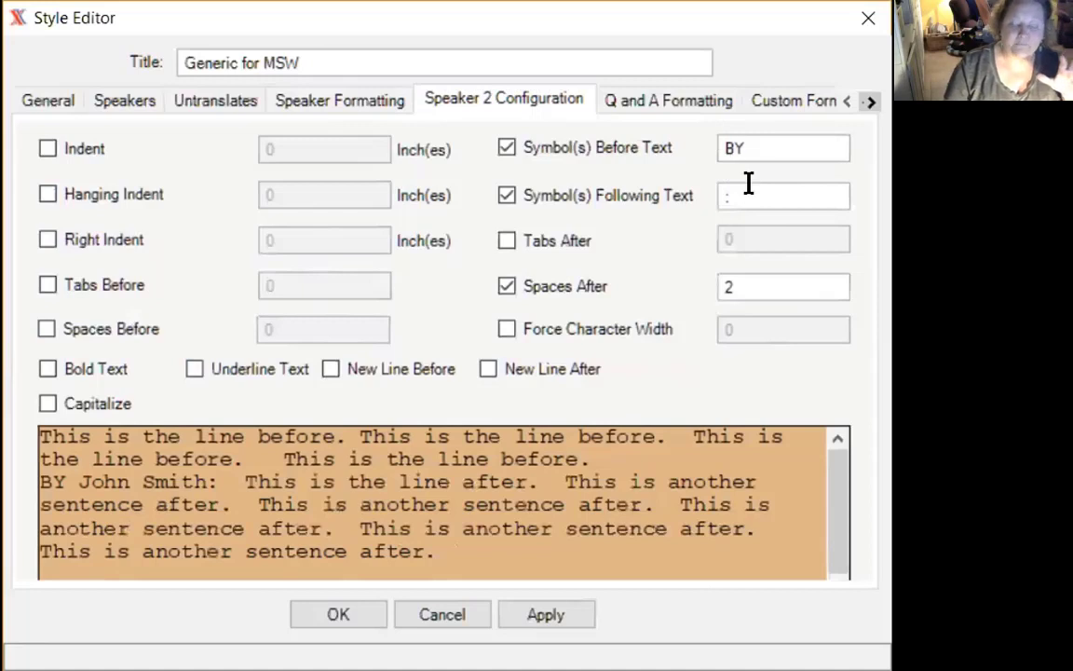
key("Home")
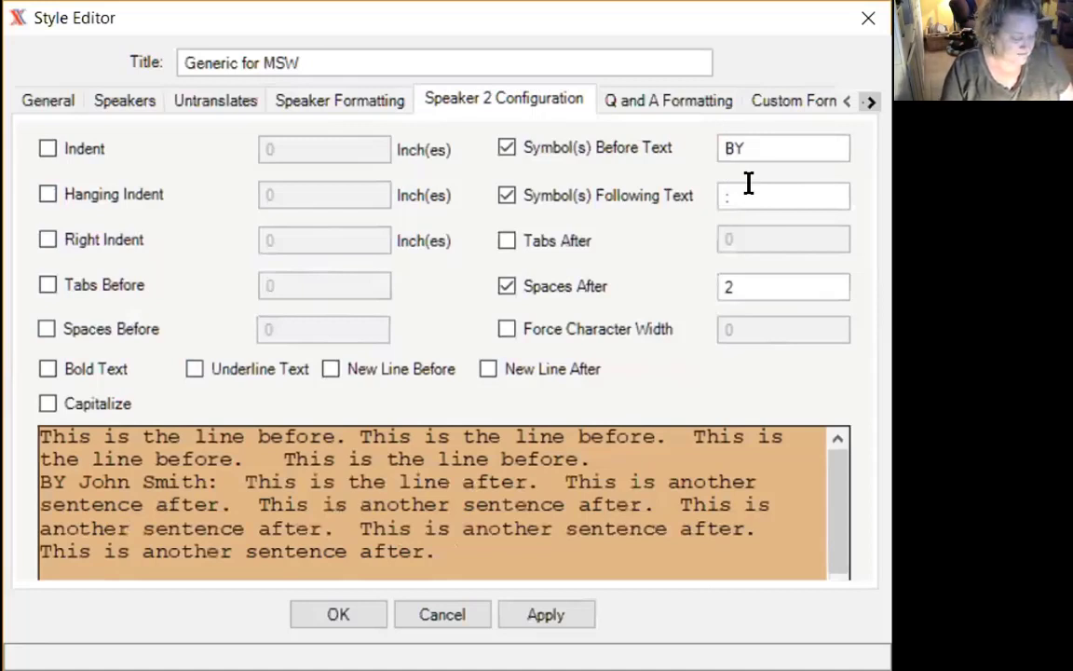
type("EXAMINAT")
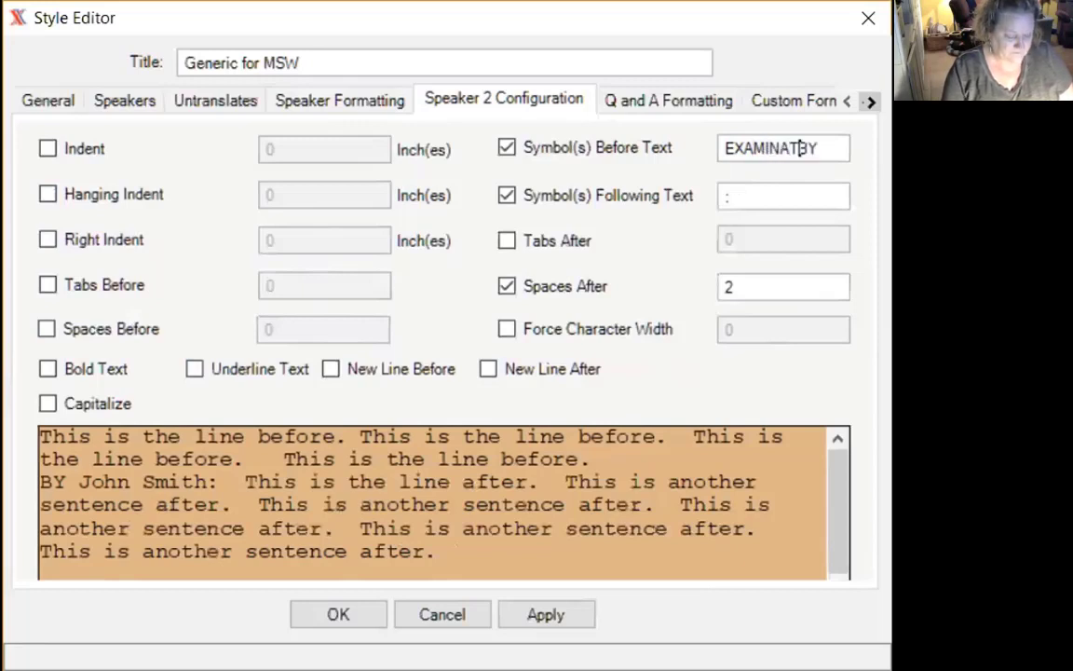
type("ION")
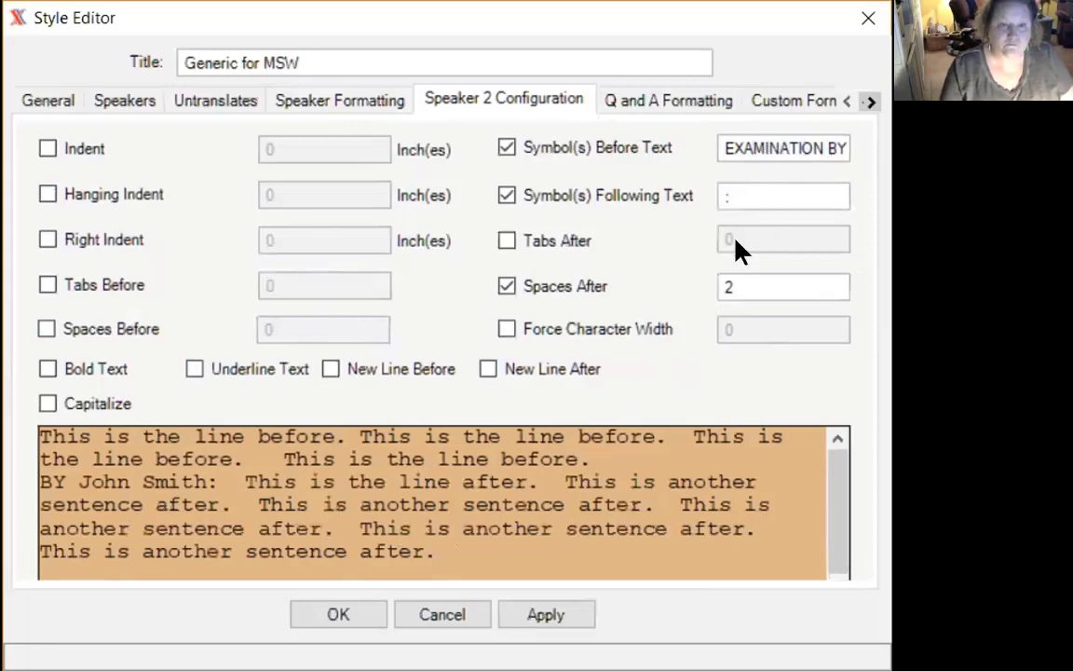
left_click(564, 611)
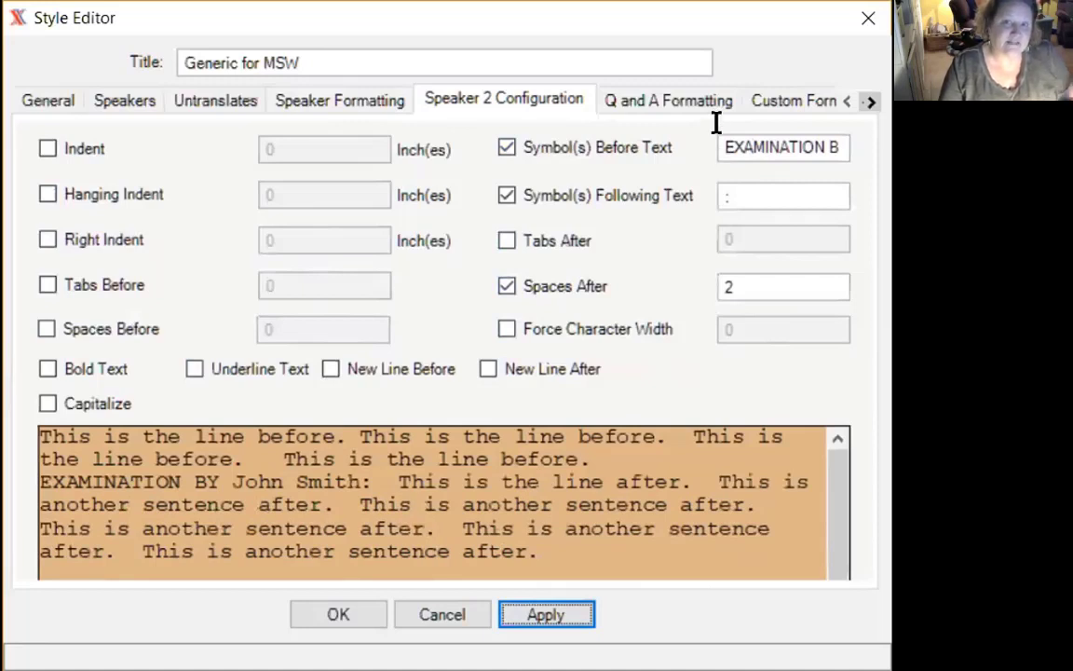
- Restore the Speaker 2 symbols before text to "BY" and apply the change
left_click_drag(815, 137, 628, 131)
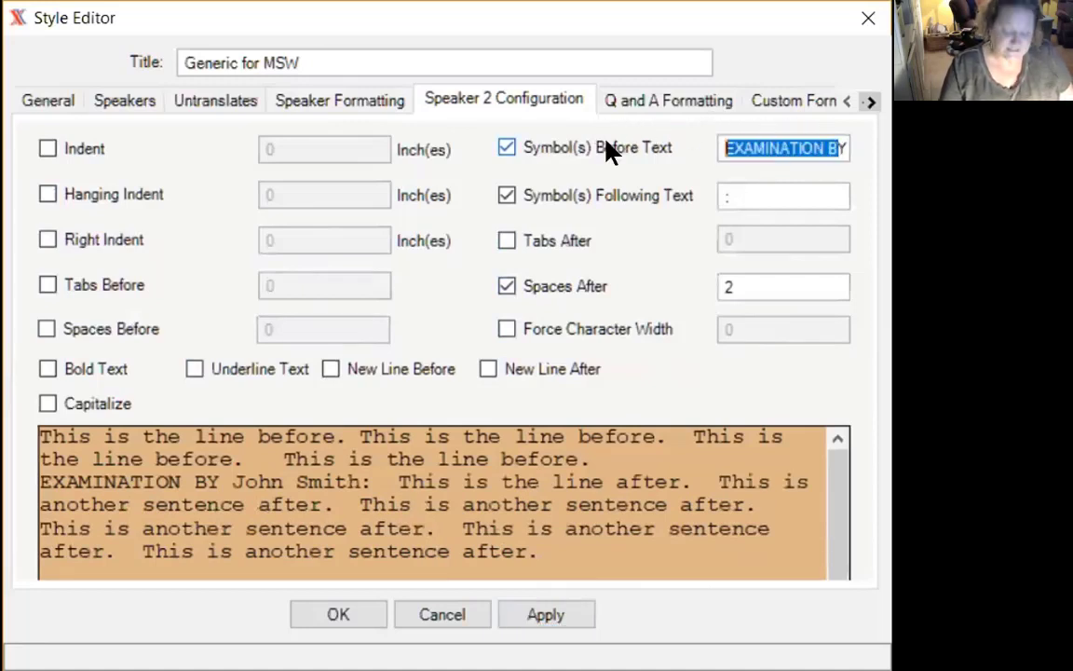
type("bY")
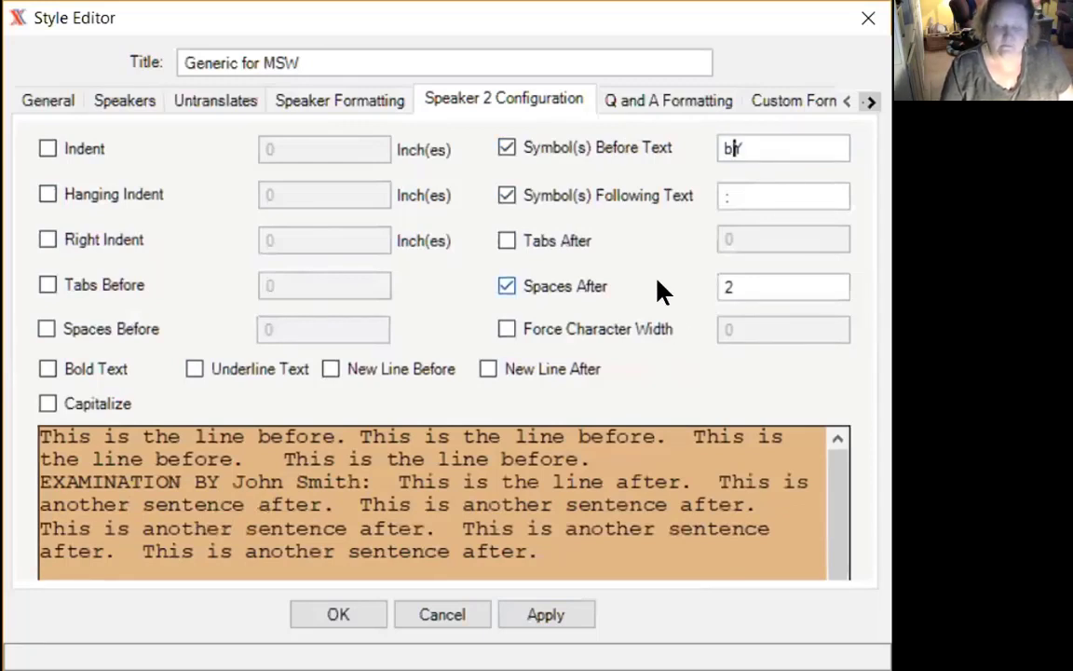
key("BackSpace")
key("BackSpace")
type("BY")
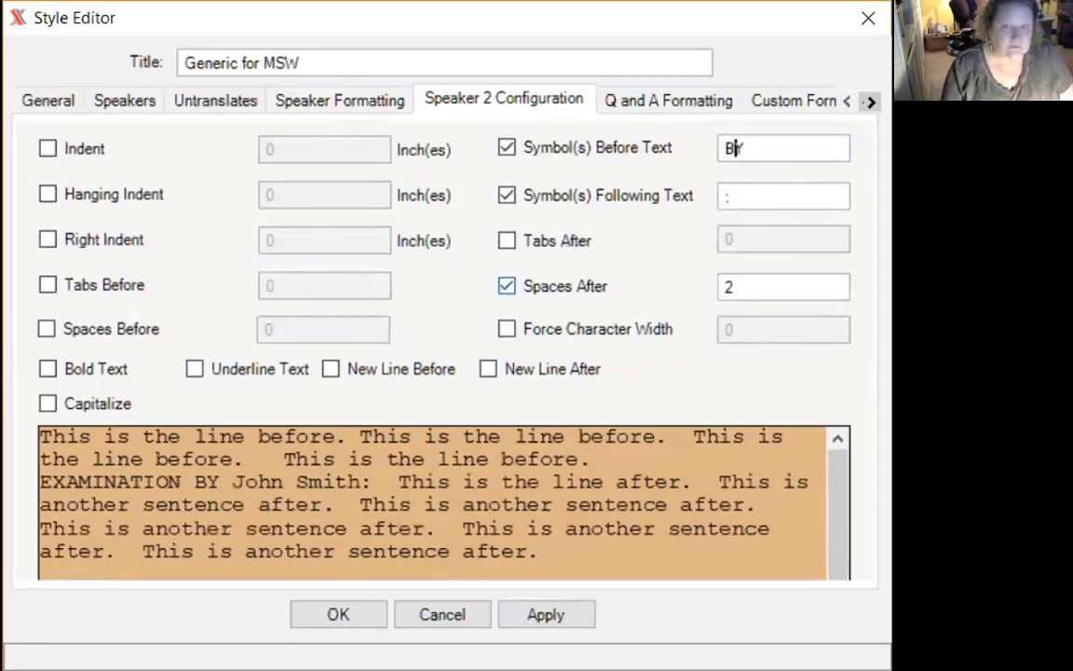
left_click(546, 613)
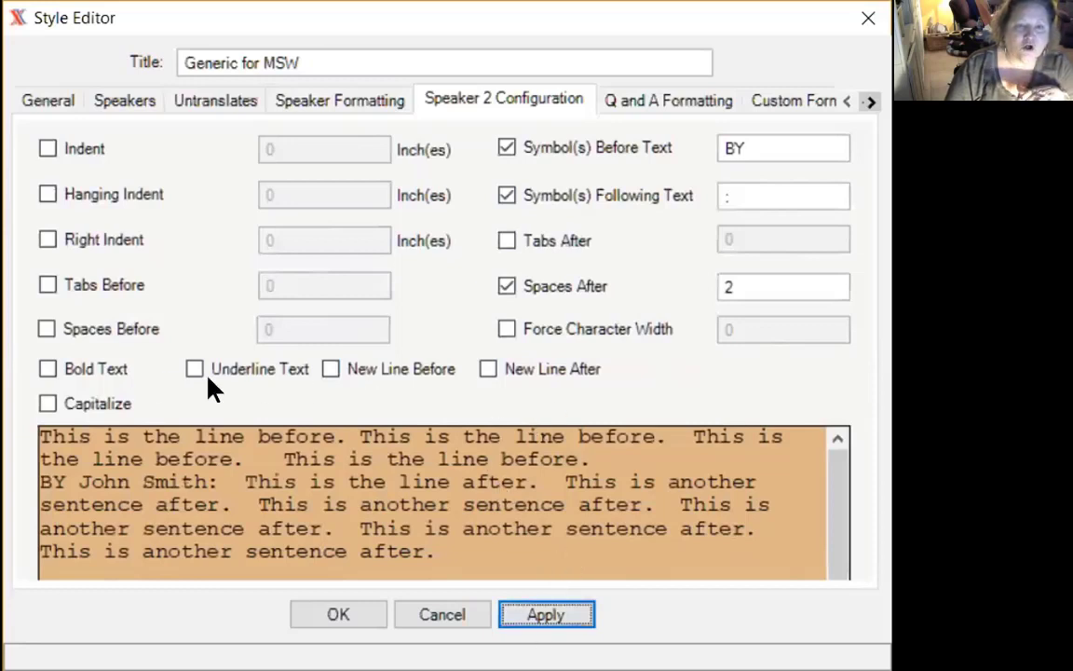
- Enable Number Questions in the Q and A formatting, apply it to the preview, and disable it again
left_click(658, 110)
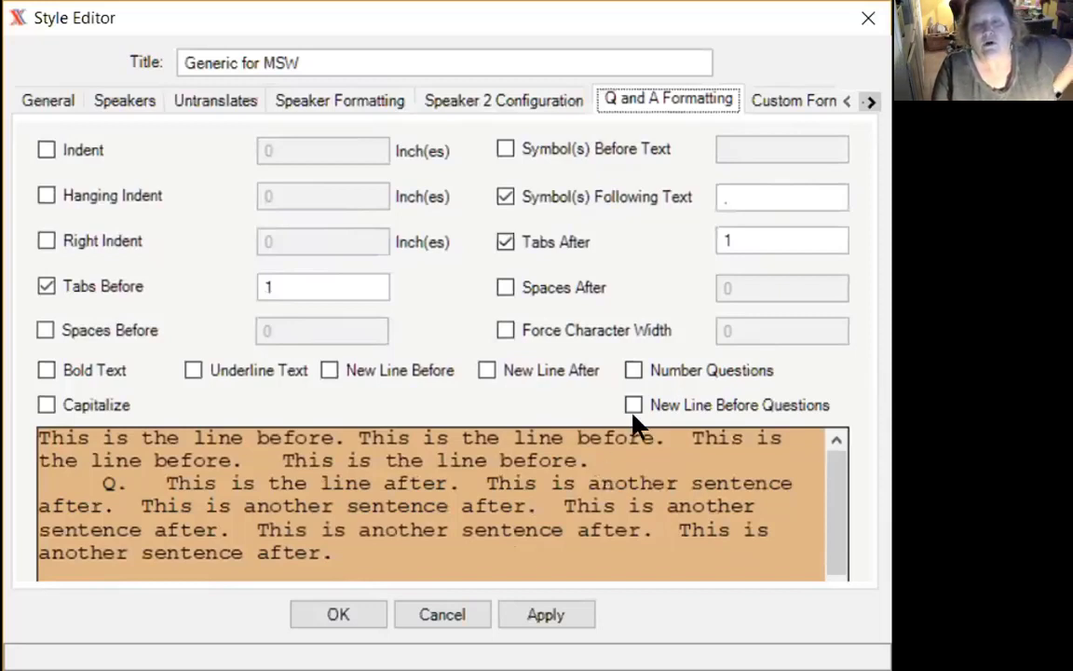
left_click(632, 371)
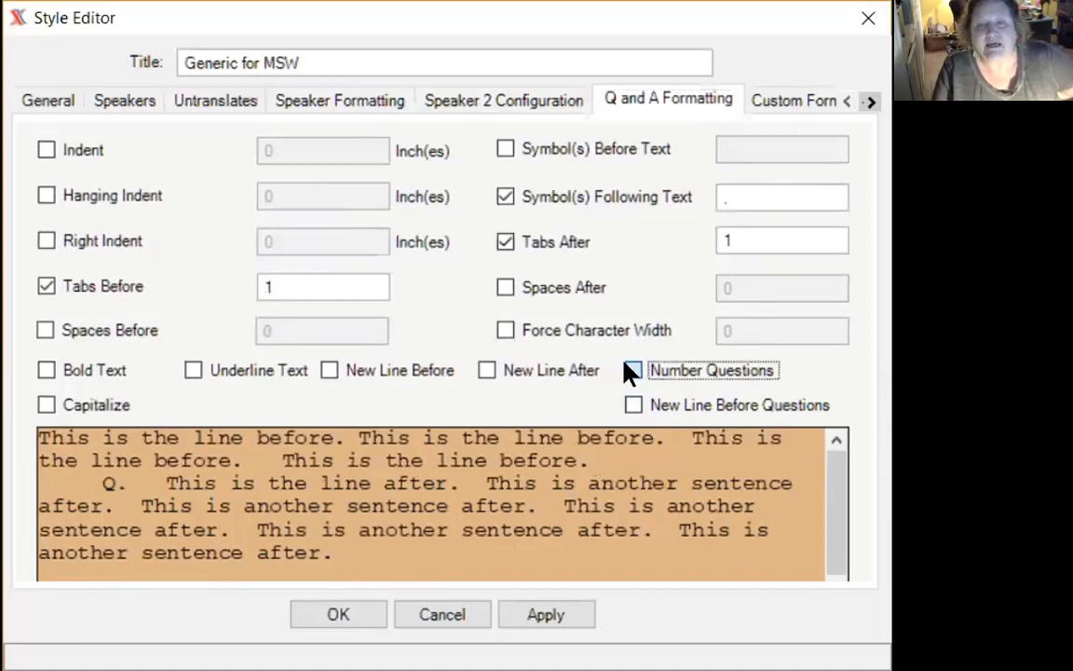
left_click(549, 625)
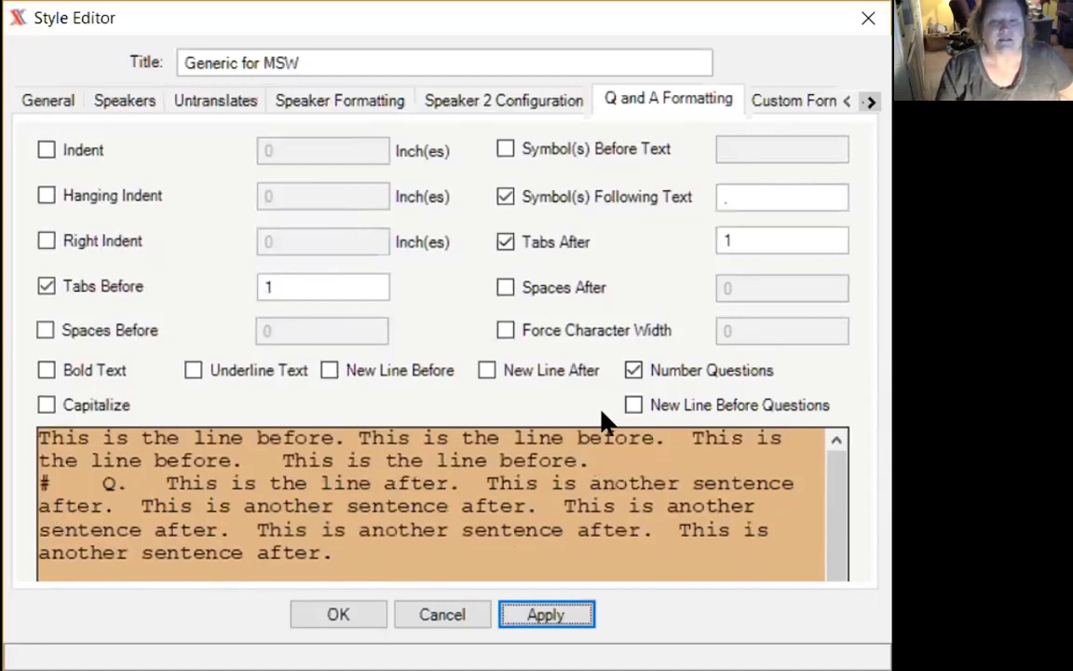
left_click(631, 371)
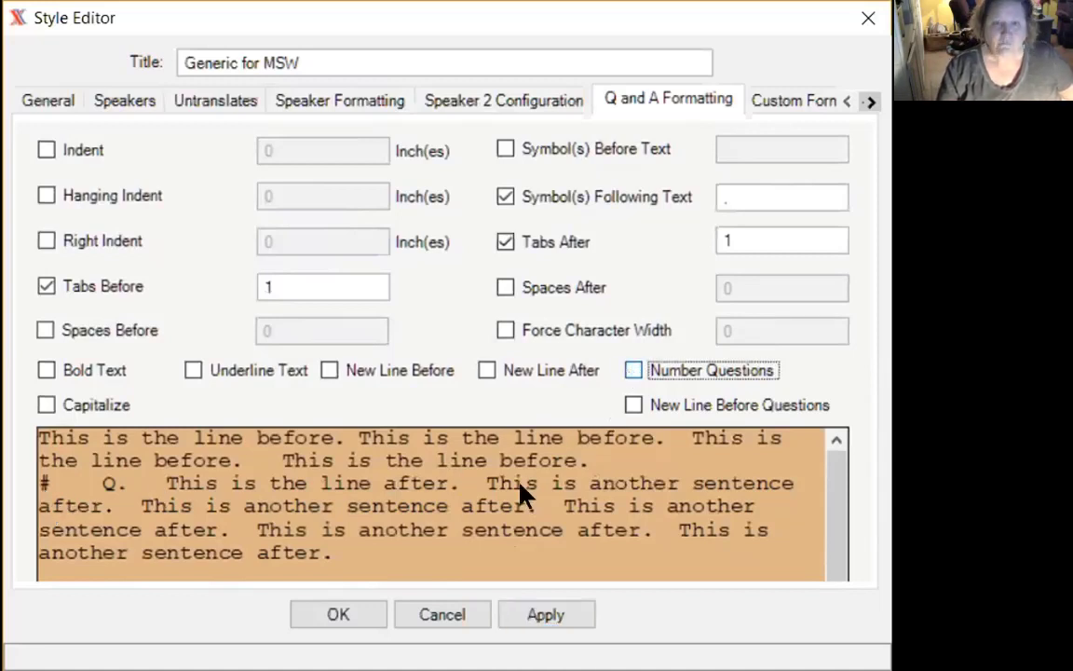
left_click(524, 623)
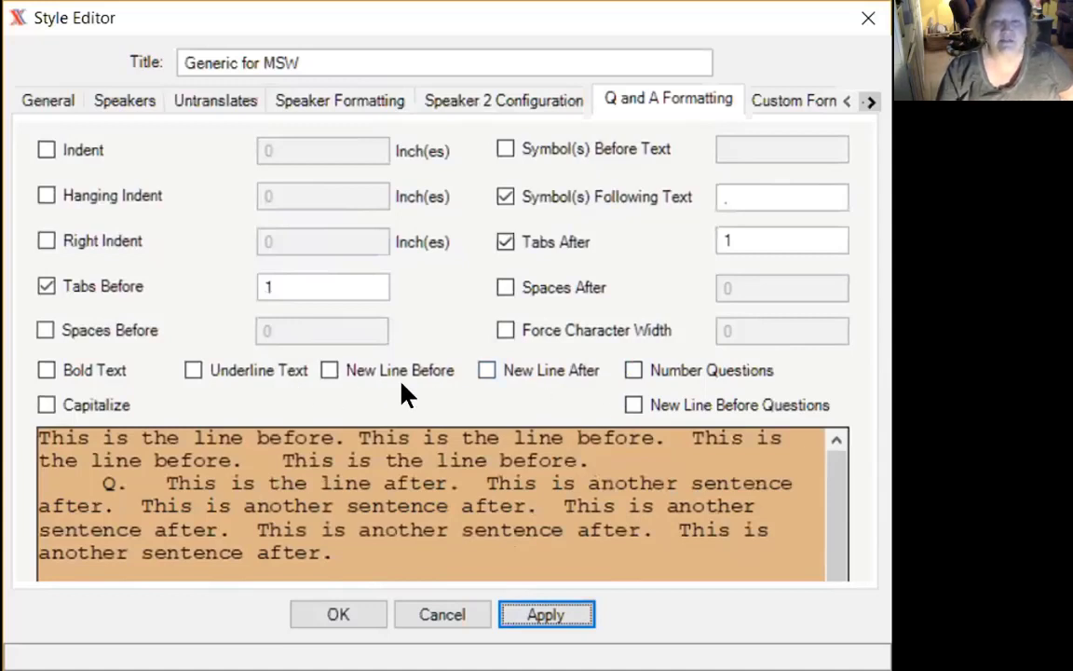
- Enable New Line Before Questions, apply it to the preview, and disable it again
left_click(634, 406)
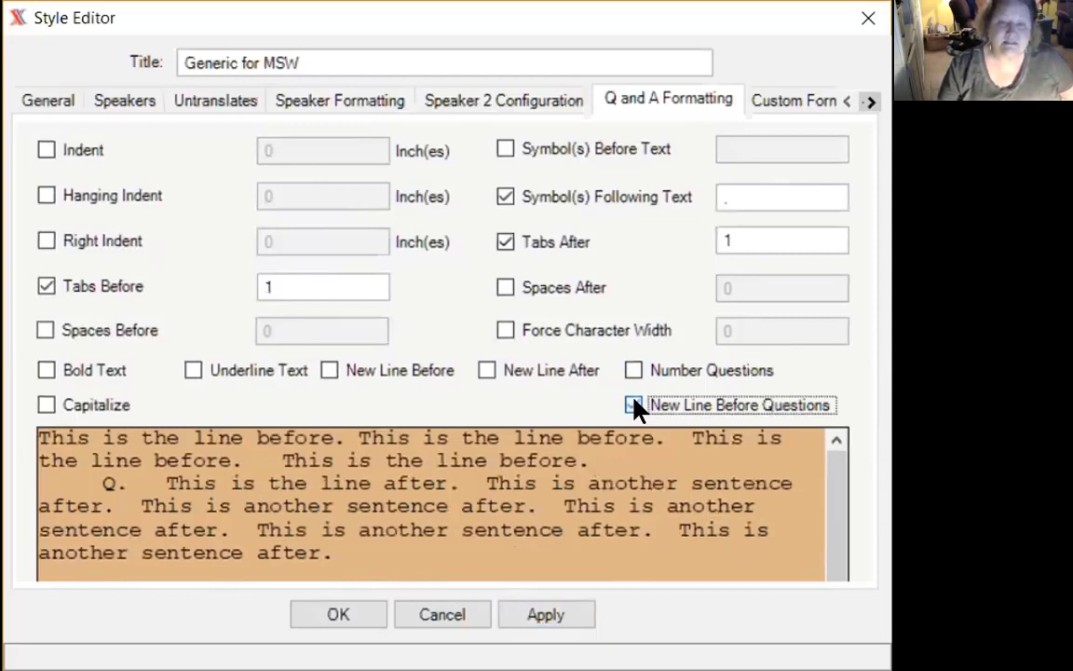
left_click(549, 619)
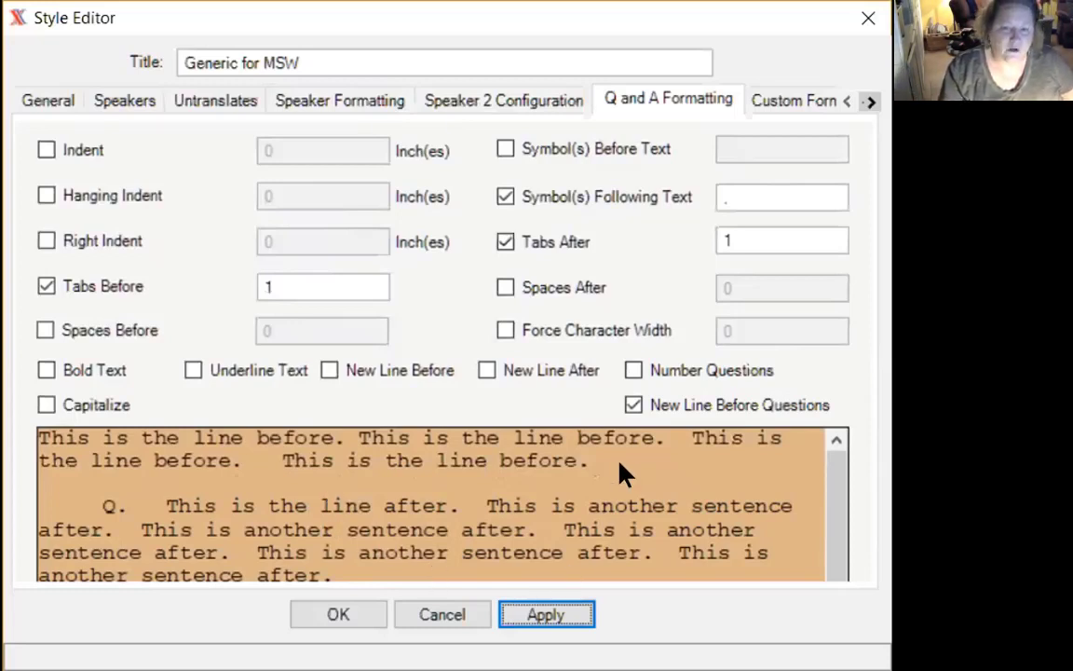
left_click(630, 408)
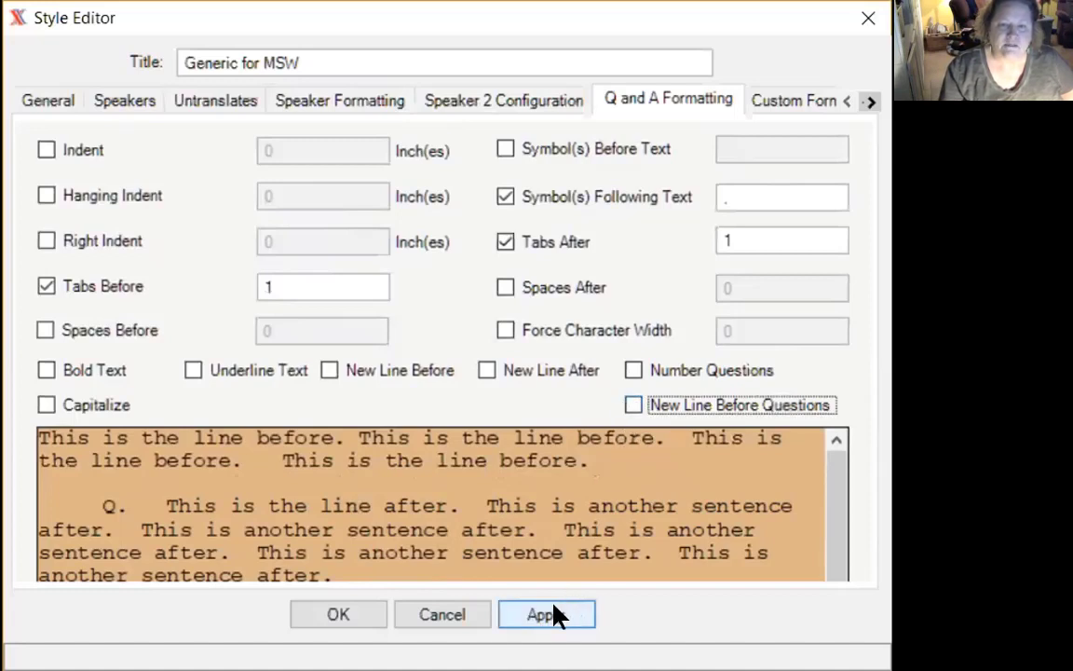
left_click(551, 613)
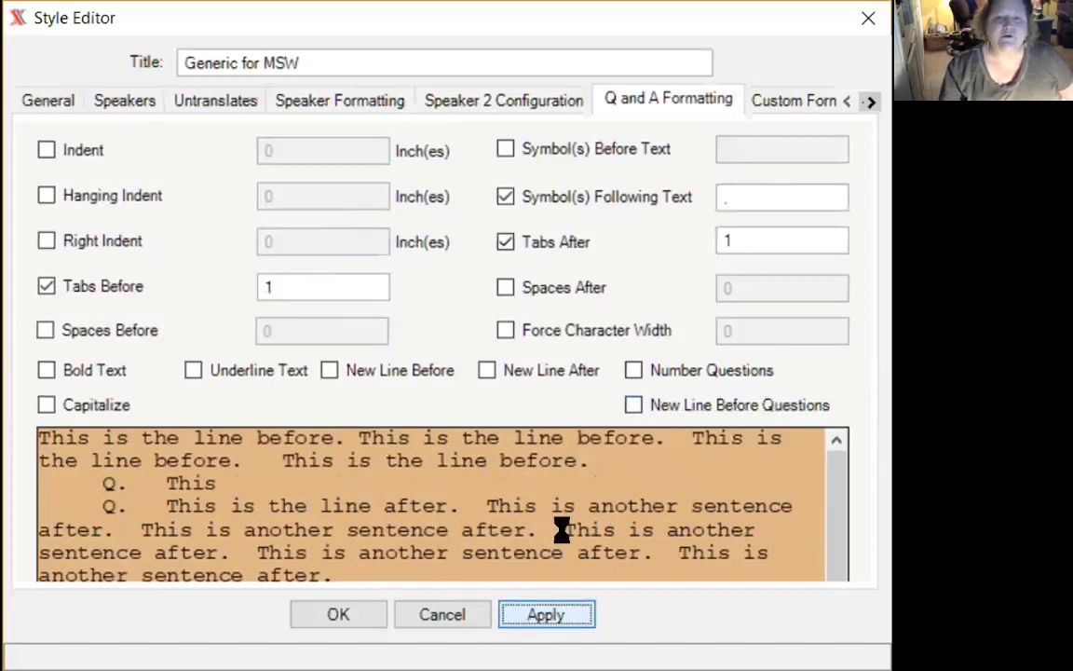
- Open the style's custom formatting settings and bring the remaining settings sections into view
left_click(781, 100)
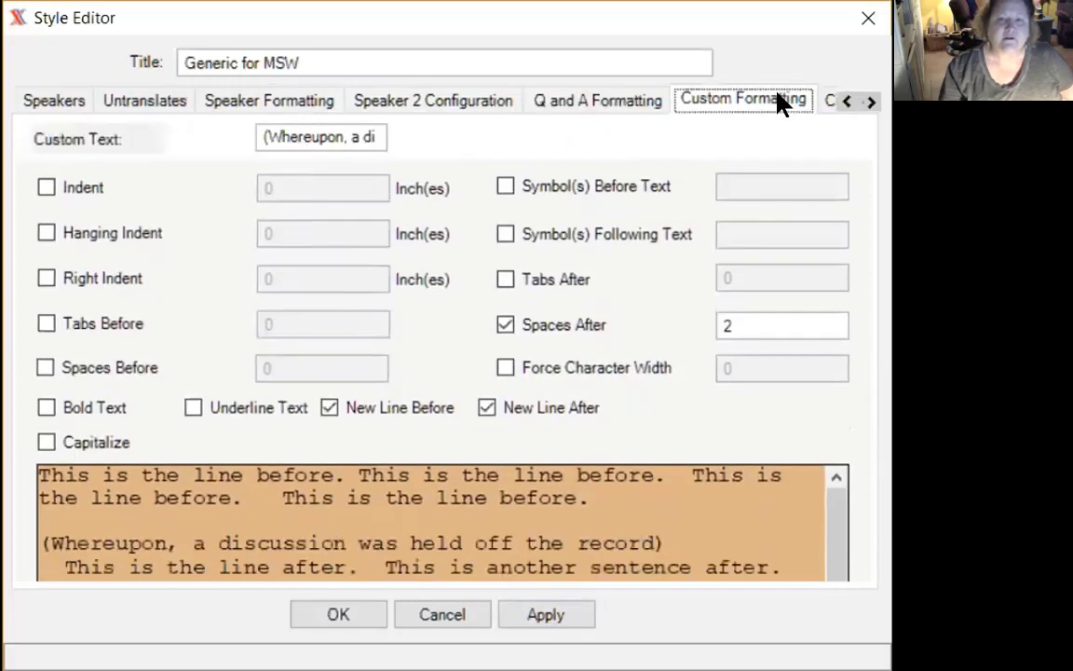
left_click(868, 101)
left_click(868, 101)
left_click(869, 101)
left_click(869, 100)
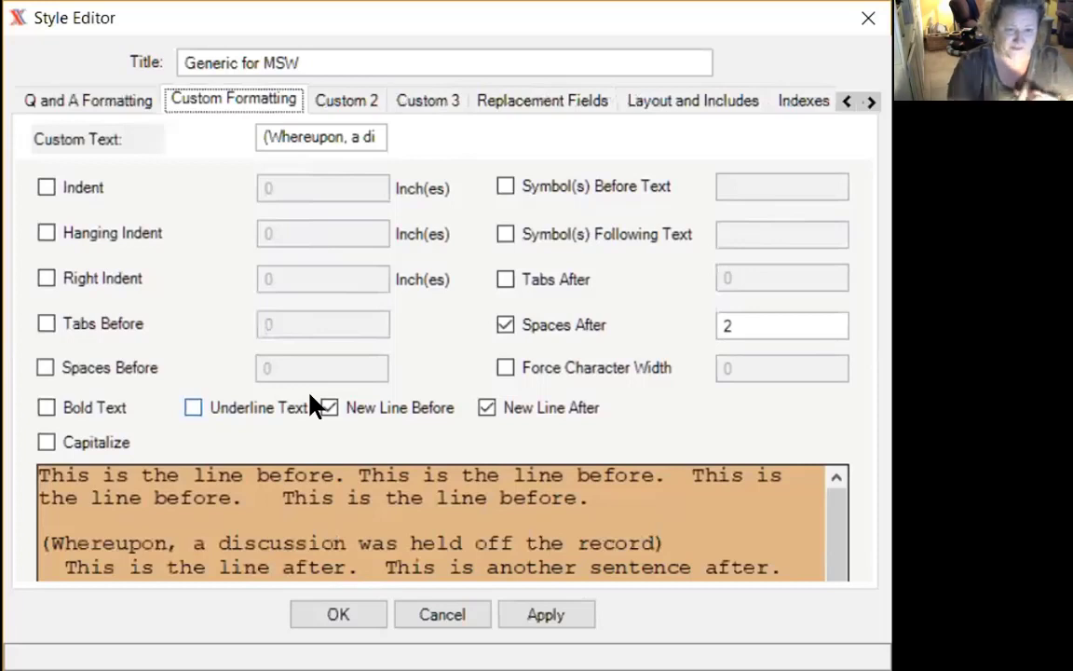
- Enable Tabs Before with a value of 3 for the custom text and apply it to the preview
left_click(47, 324)
double_click(290, 321)
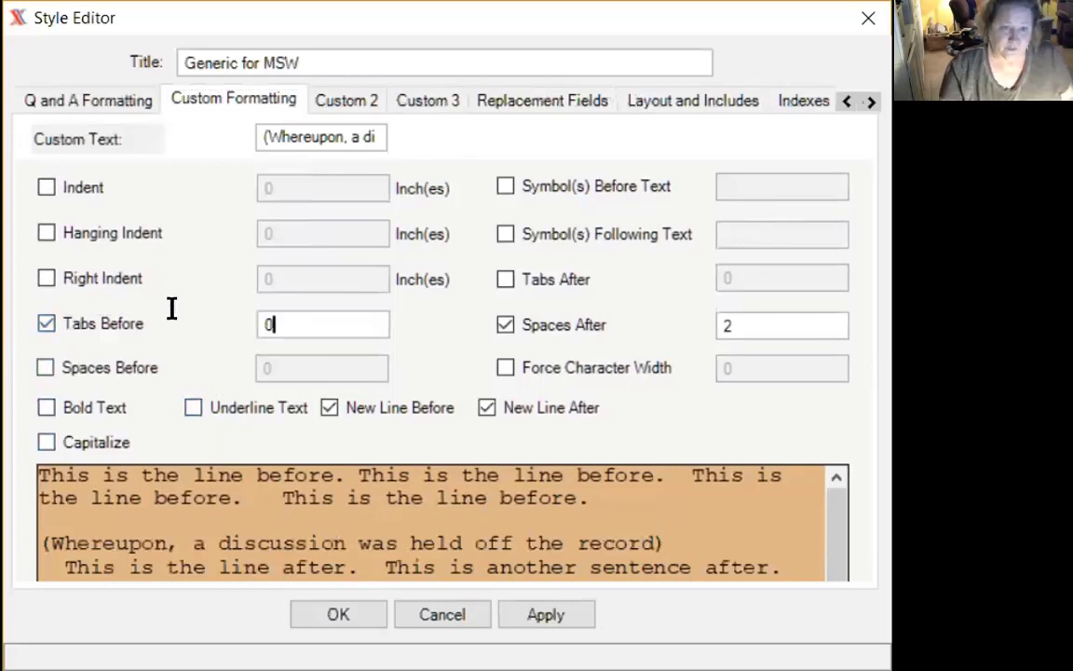
type("3")
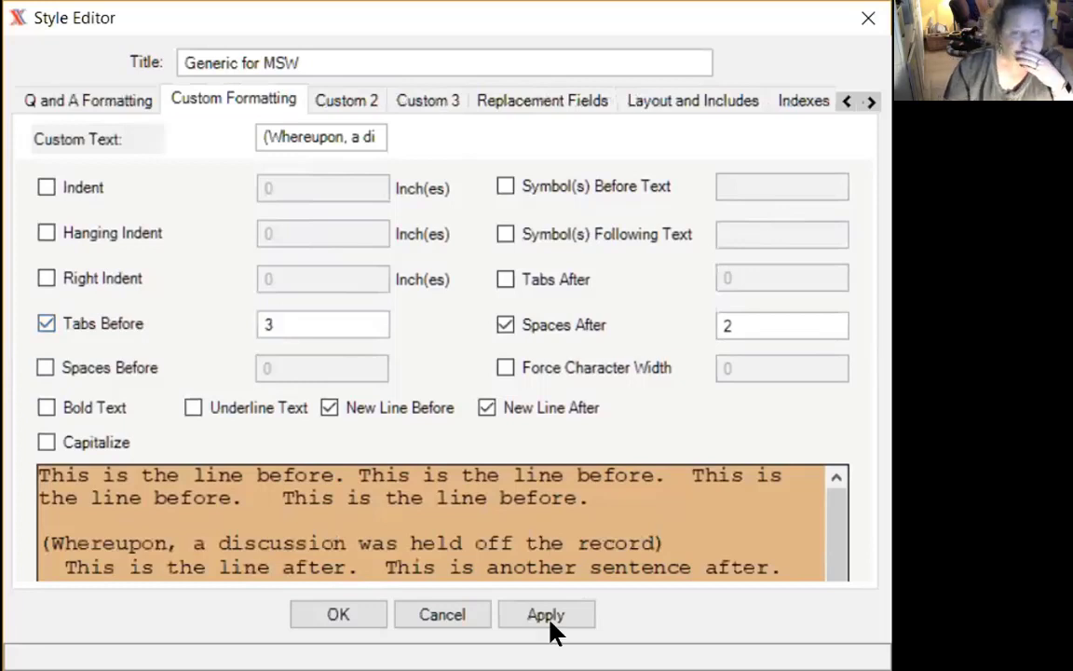
left_click(542, 613)
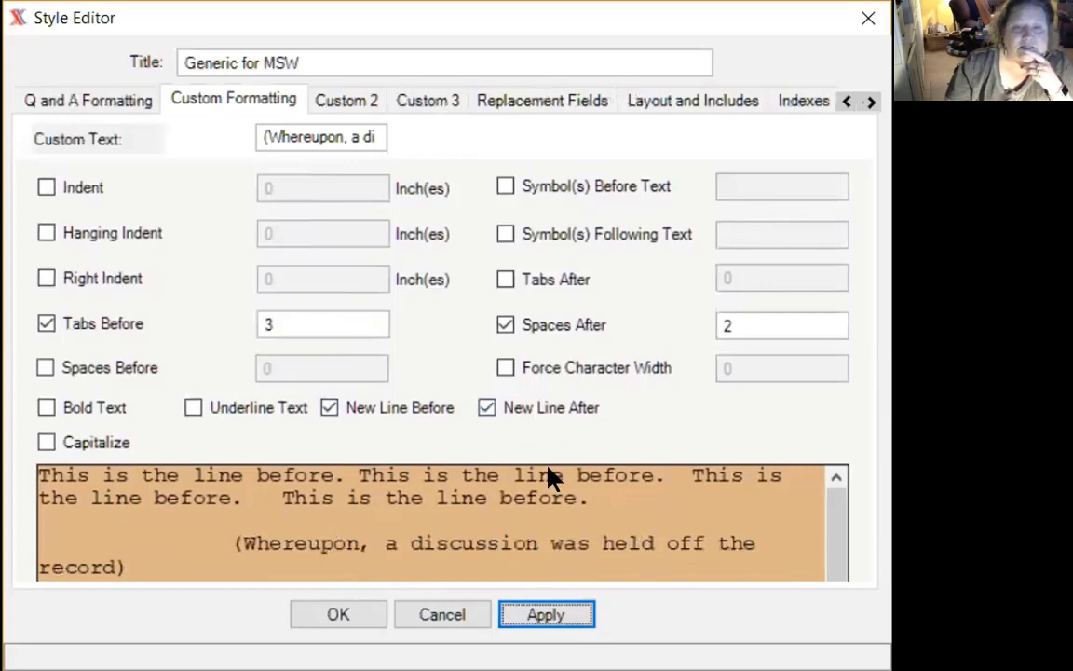
- Disable Tabs Before for the custom text, enable Indent at 1 inch, and apply the change
left_click(44, 322)
left_click(44, 187)
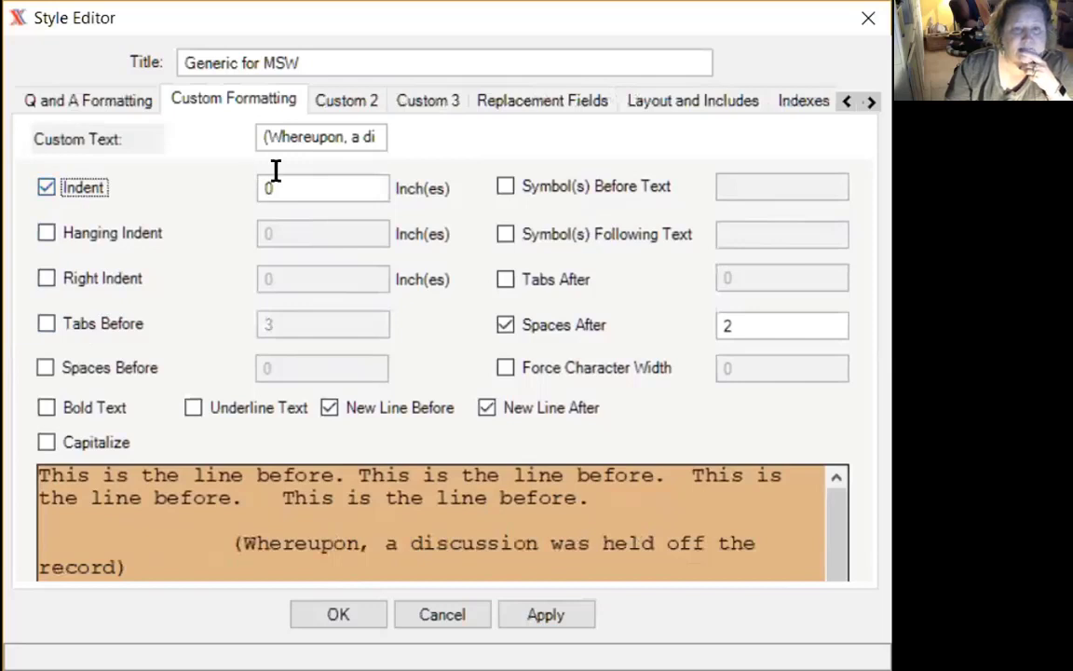
key("Tab")
type("1")
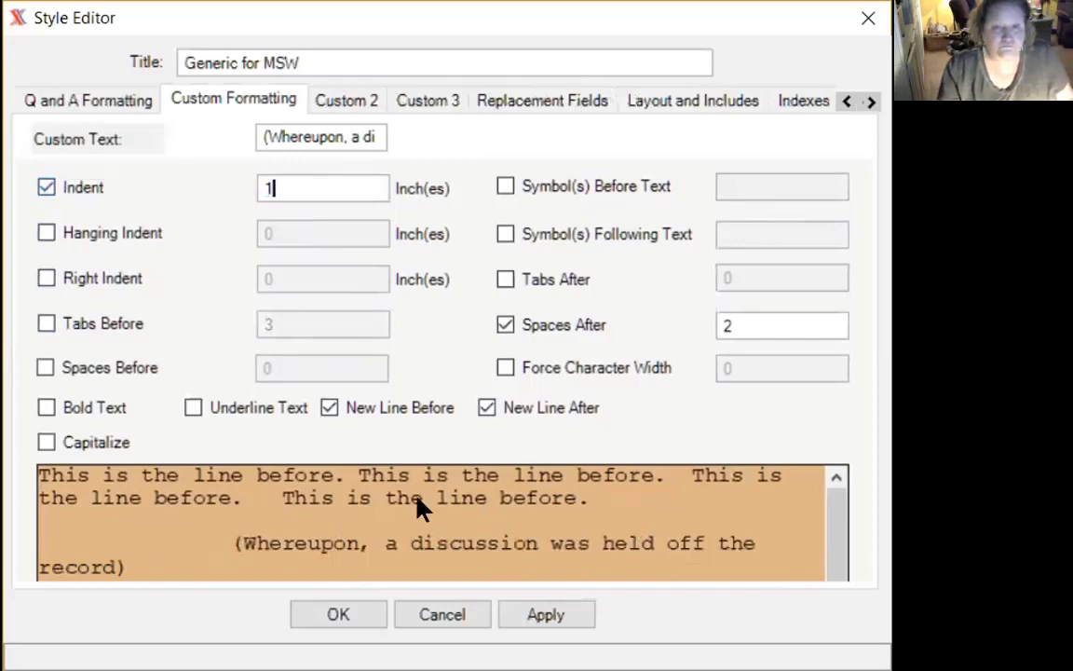
left_click(549, 614)
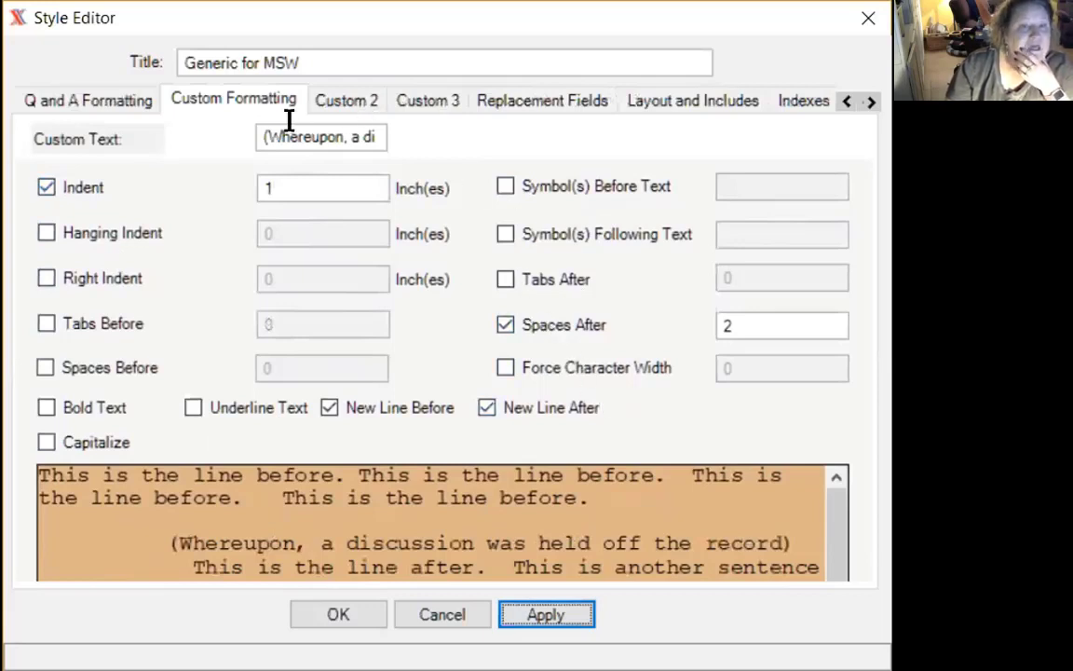
- Add a period after "record" inside the closing parenthesis of the custom text and apply the change
left_click(265, 138)
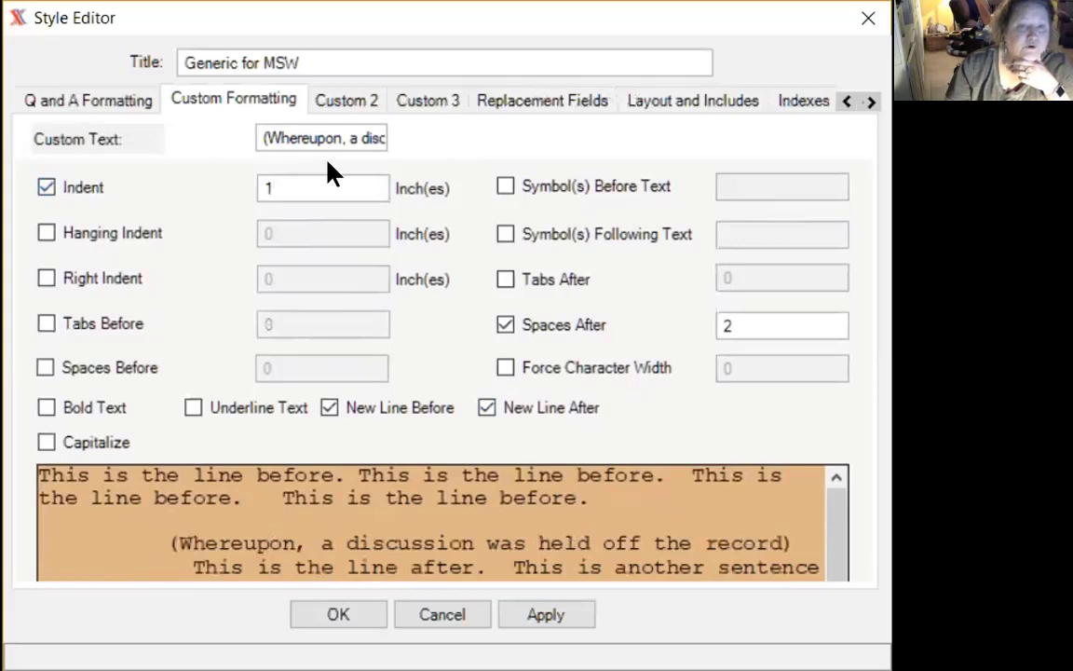
key("Right")
key("Right")
key("Right")
key("Right")
key("Right")
key("Right")
key("Right")
key("Right")
key("Right")
key("Right")
key("Right")
key("Right")
key("Right")
key("Right")
key("Right")
key("Right")
key("Right")
key("Right")
key("Right")
key("Right")
key("Right")
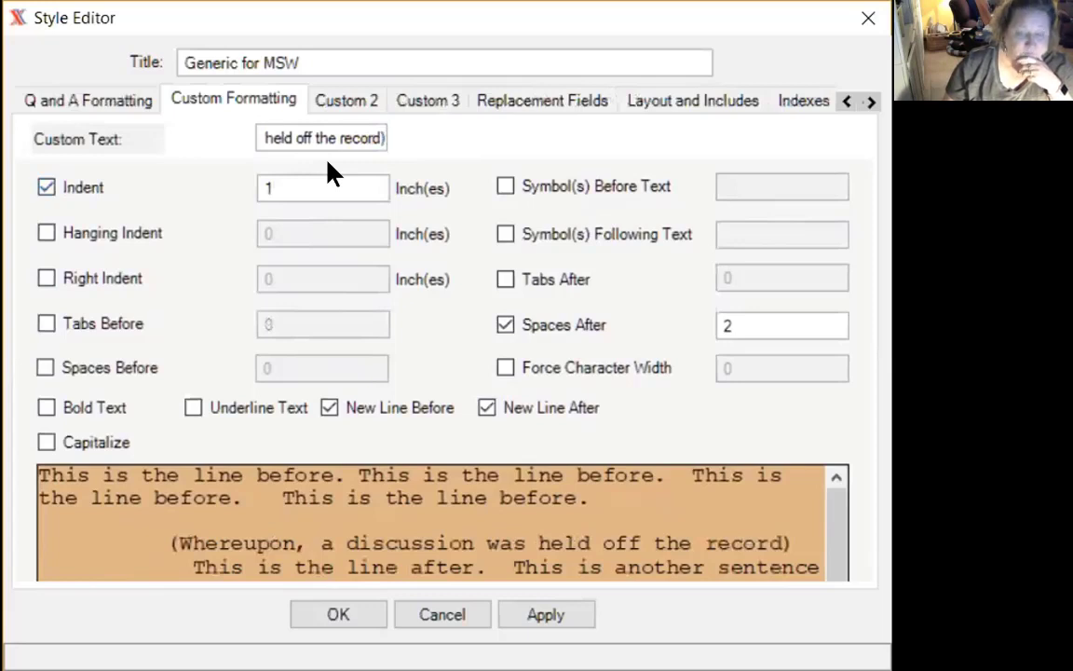
type(".")
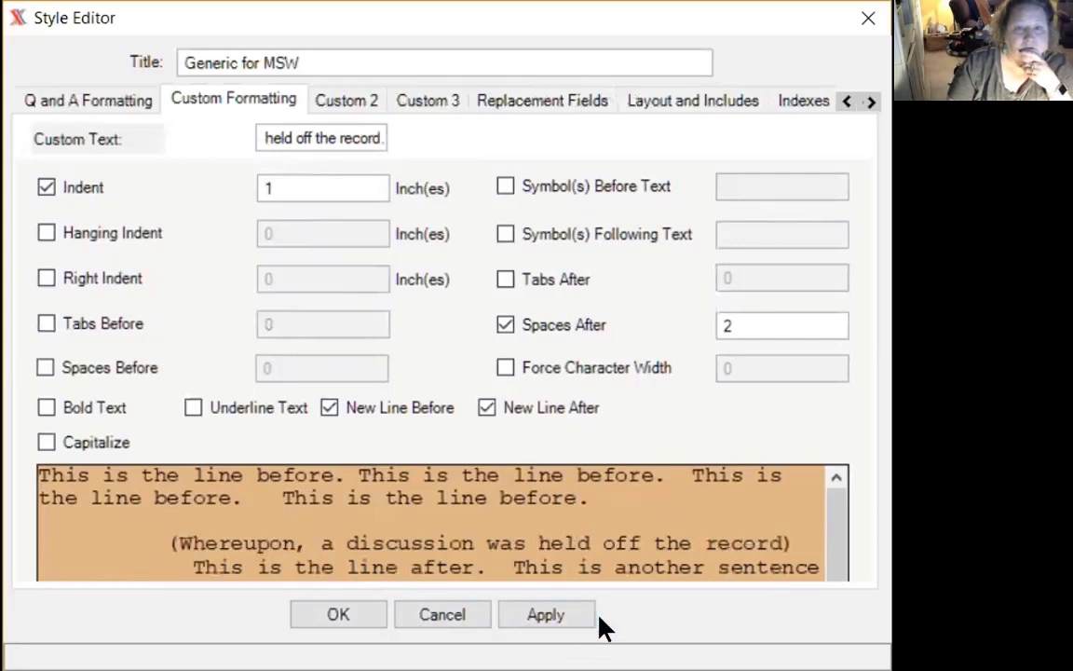
left_click(556, 616)
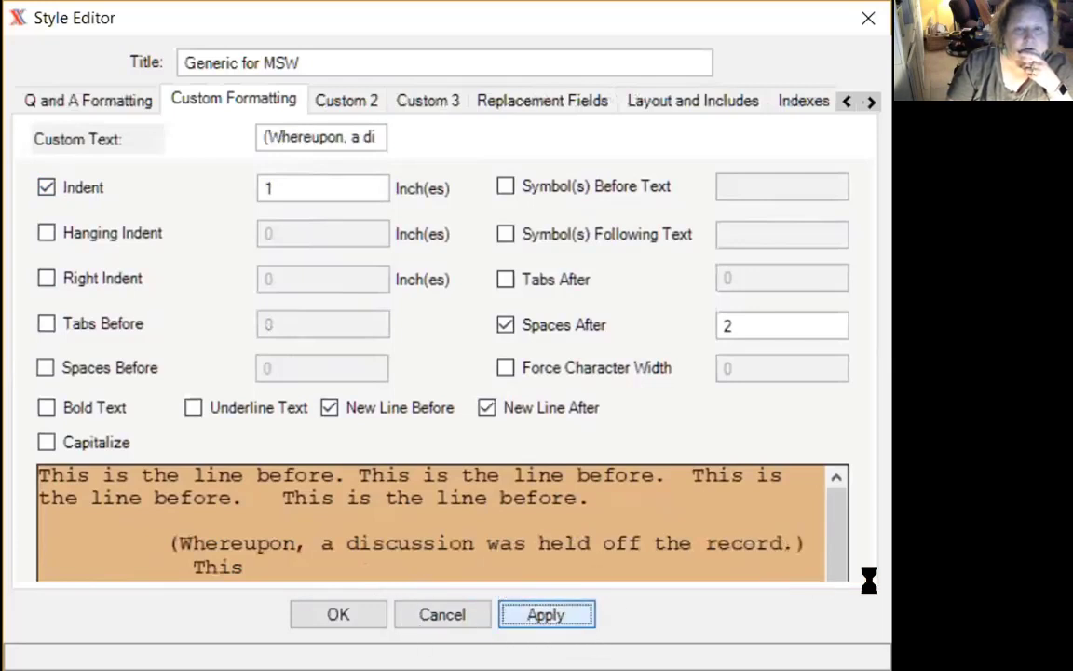
- Disable New Line After for the custom text and apply the change to the preview
left_click(486, 409)
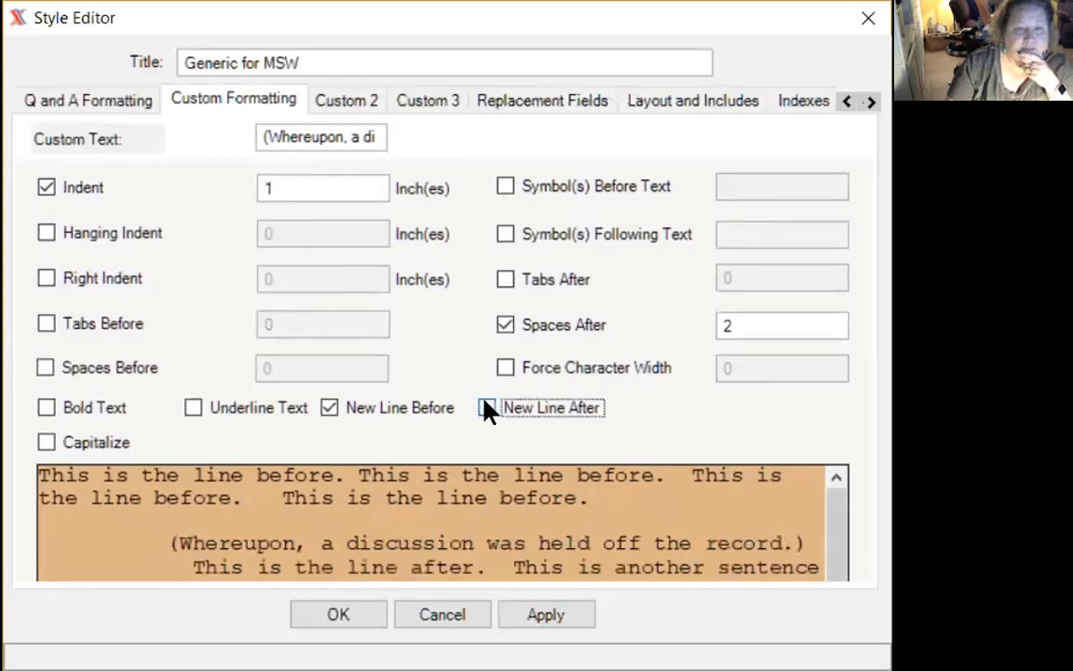
left_click(525, 612)
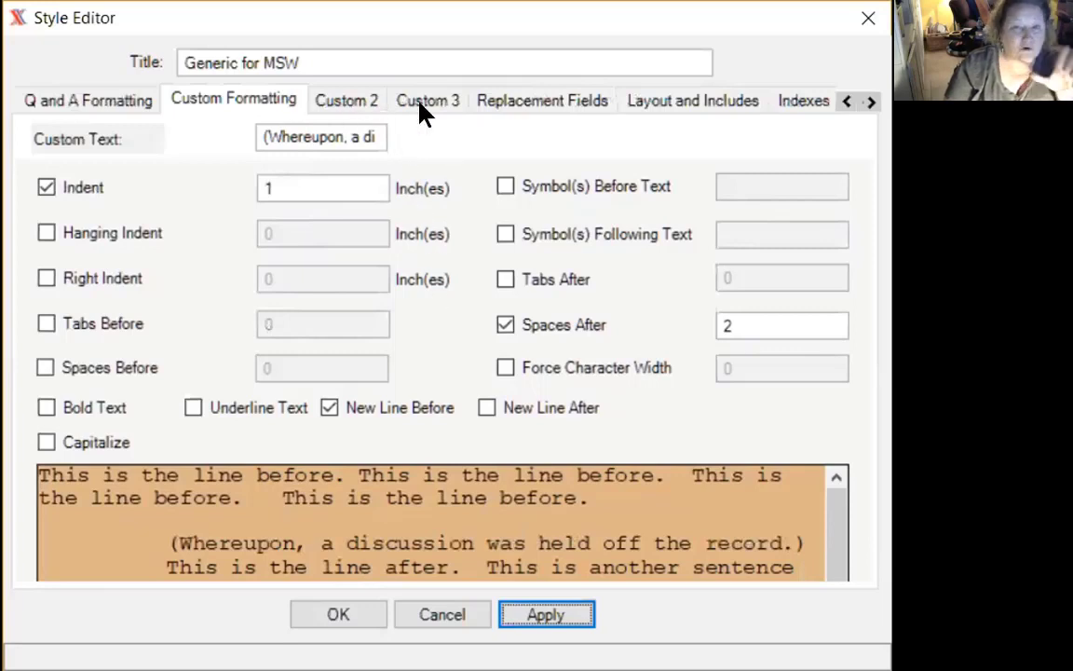
- Examine the Custom 2 and Custom 3 formatting settings and return to the first custom text's formatting
left_click(366, 104)
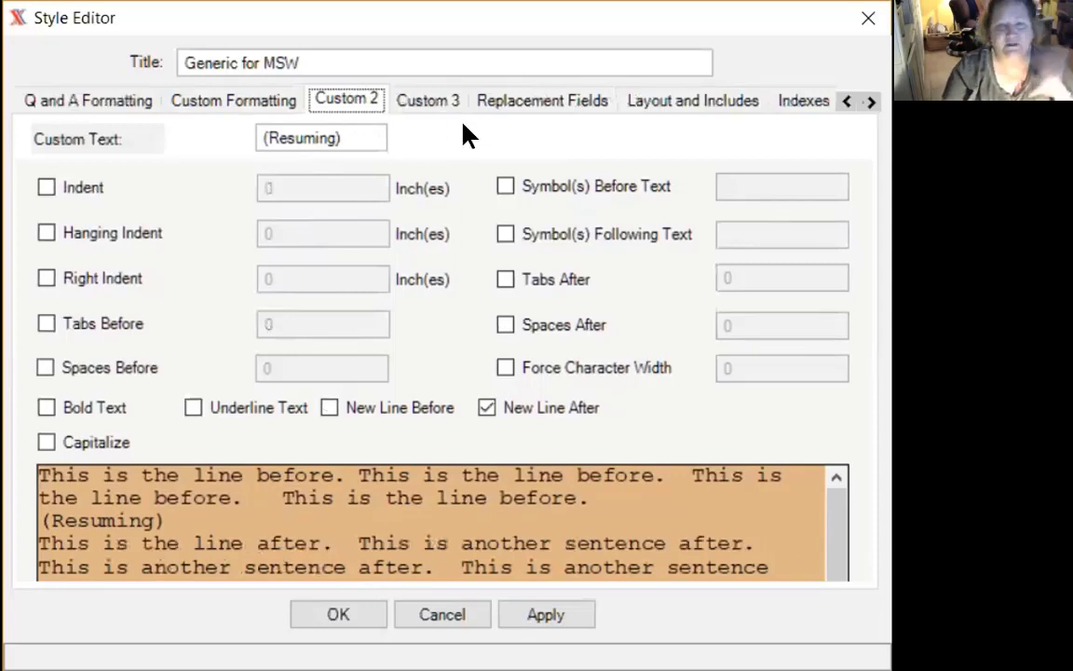
left_click(428, 99)
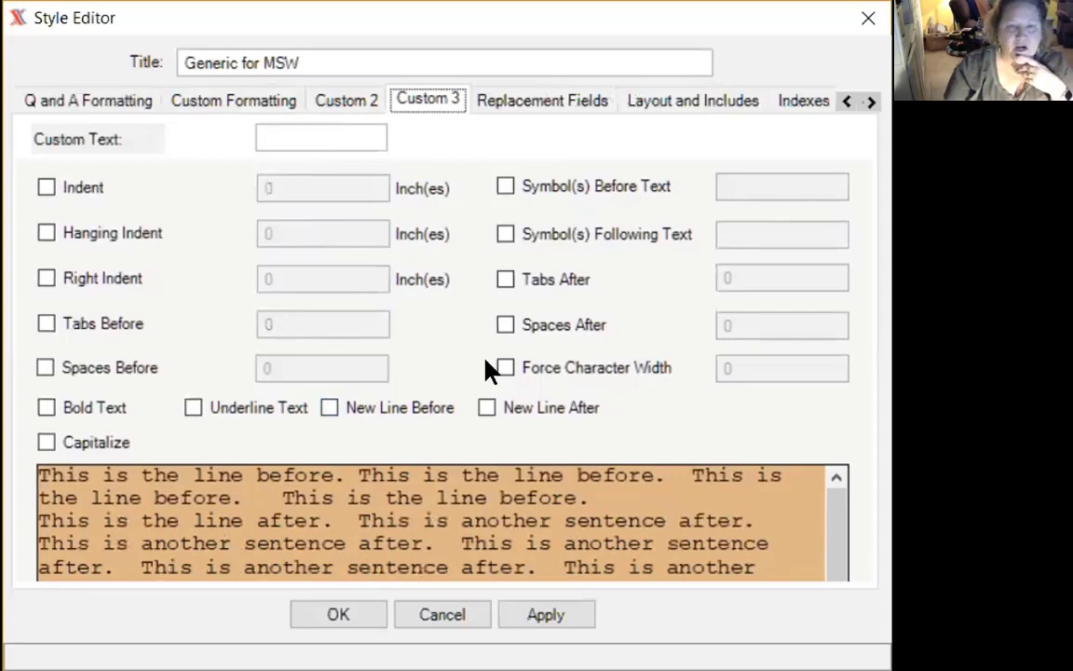
left_click(247, 101)
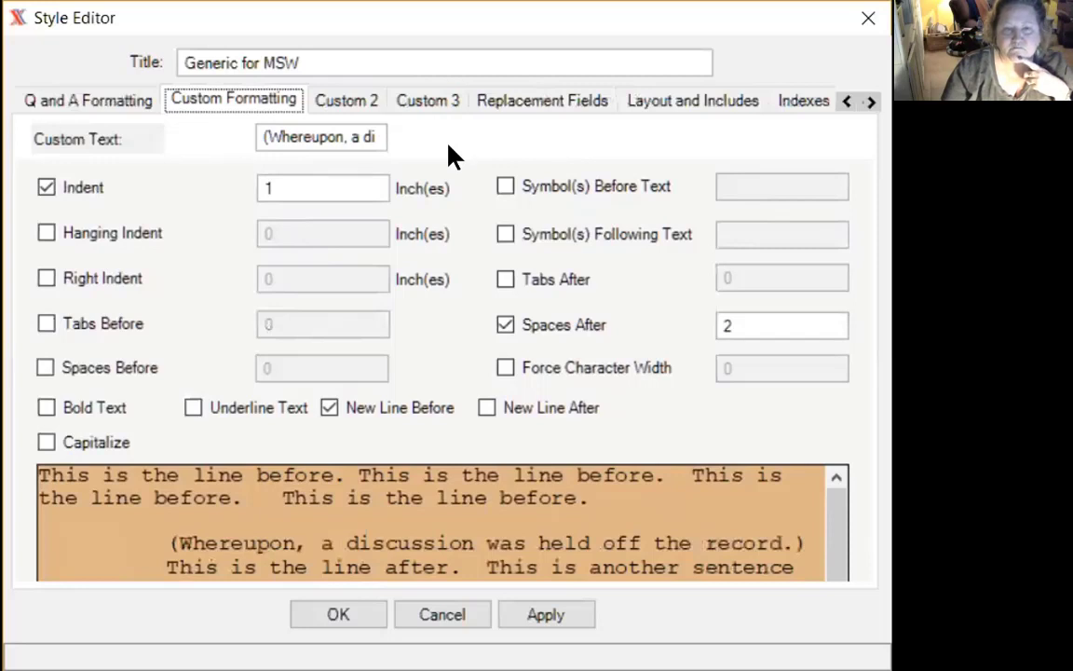
- Review the style's list of replacement fields and apply the settings
left_click(533, 98)
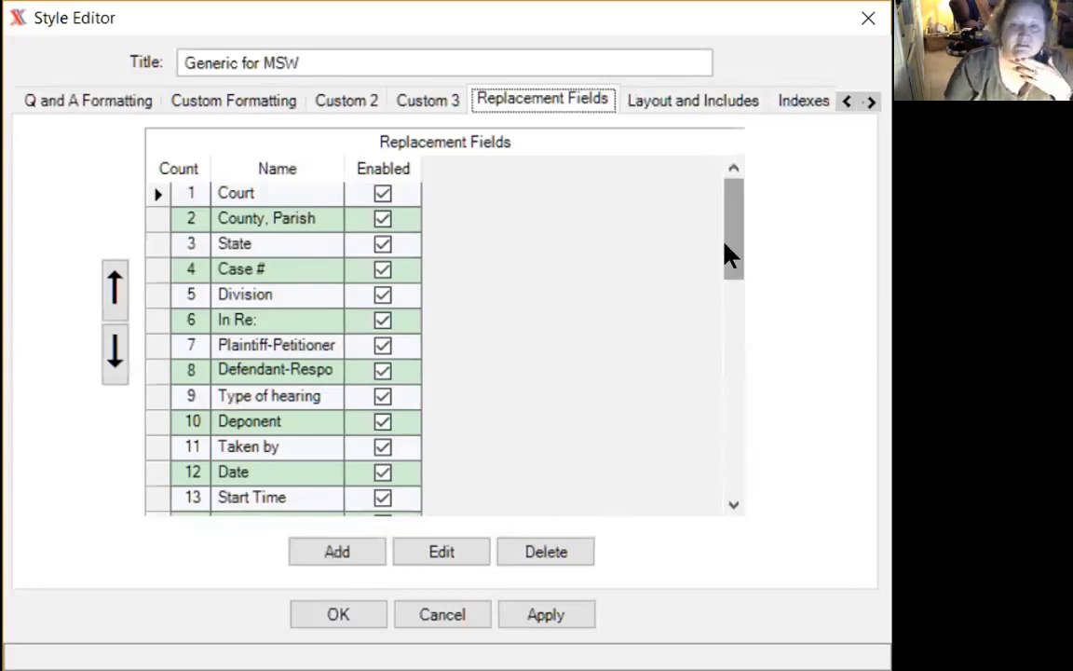
left_click_drag(723, 249, 729, 186)
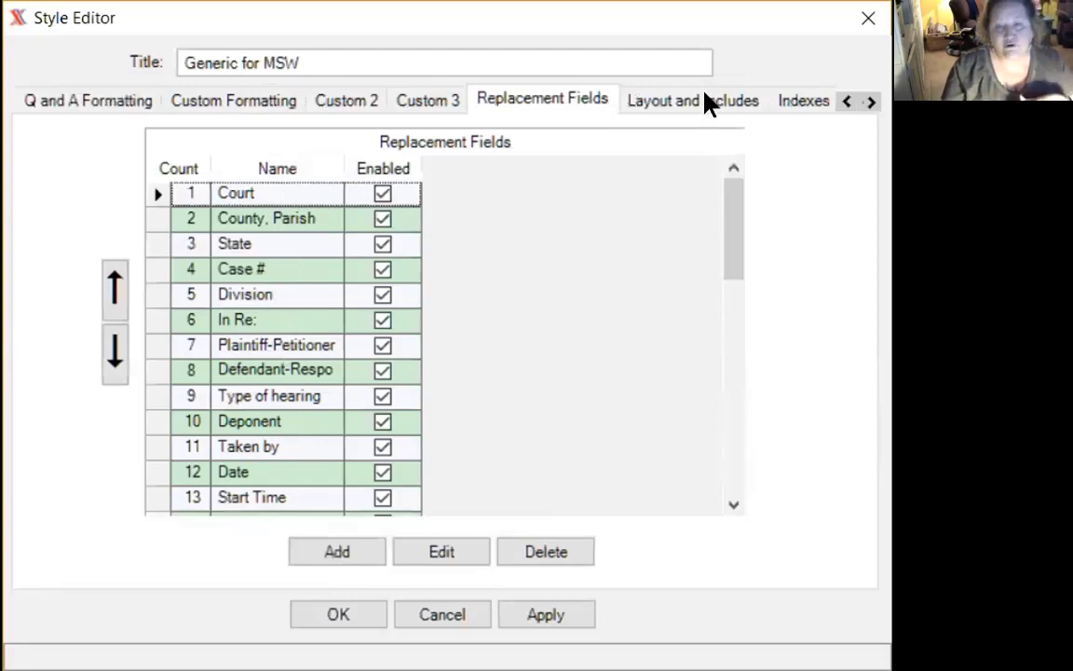
left_click(548, 615)
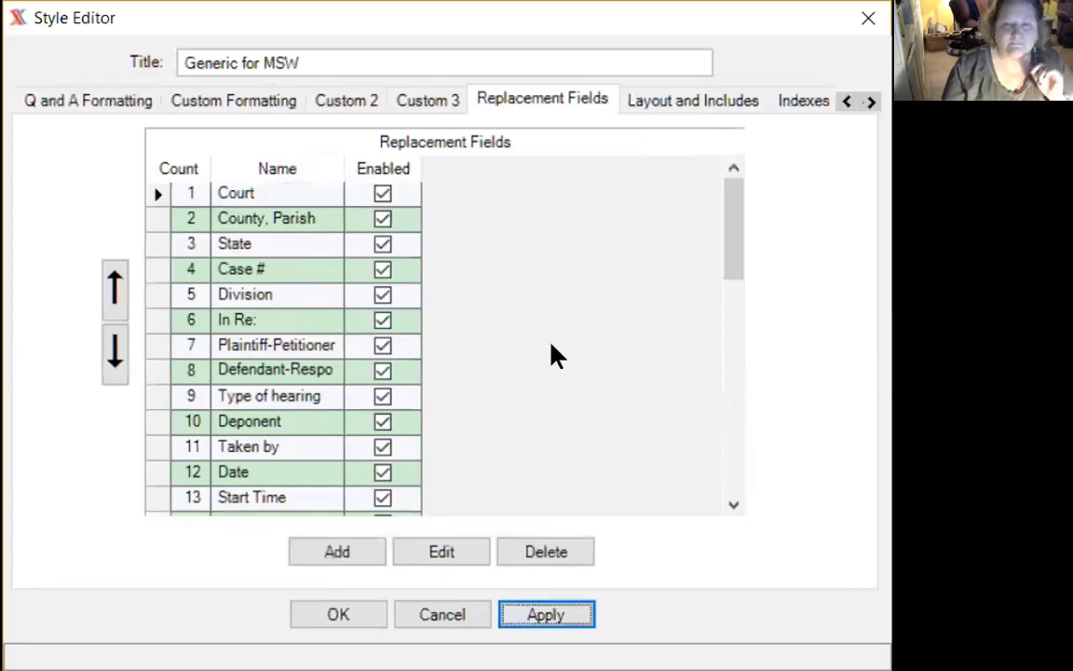
- Open the cover document from the style's layout and includes settings and replace its court placeholder with the Court case field
left_click(673, 104)
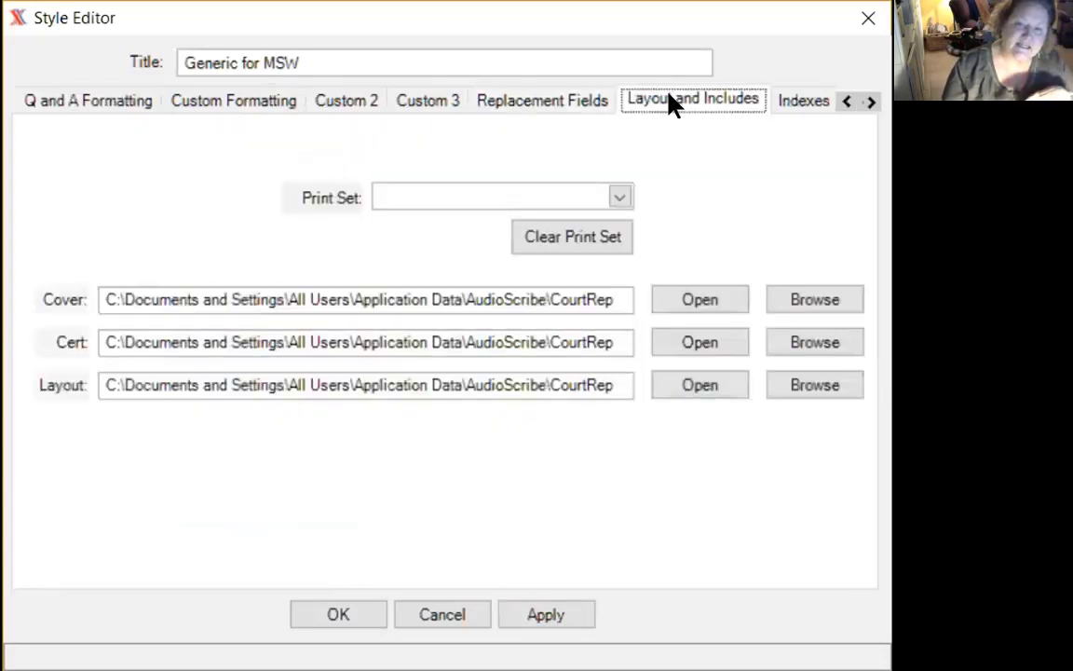
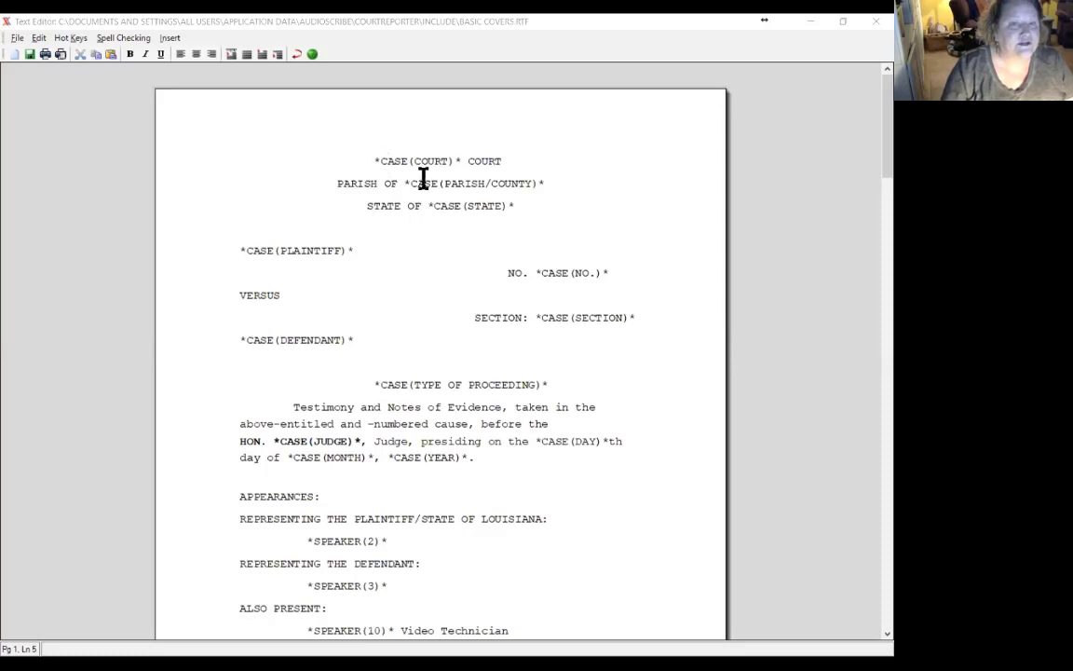
left_click_drag(462, 163, 371, 158)
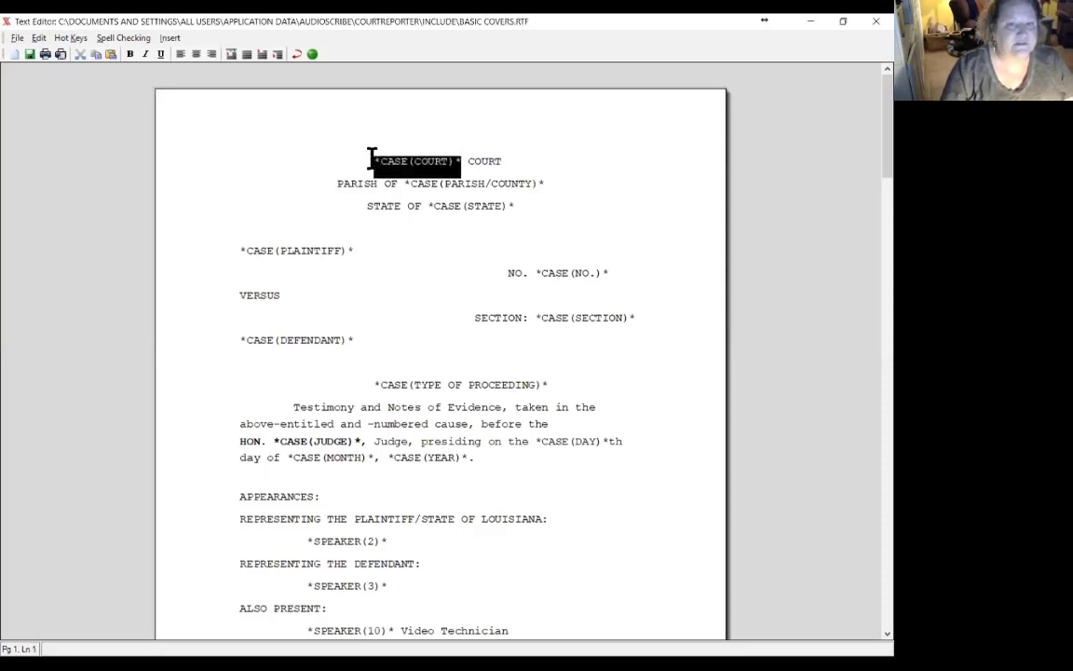
key("Delete")
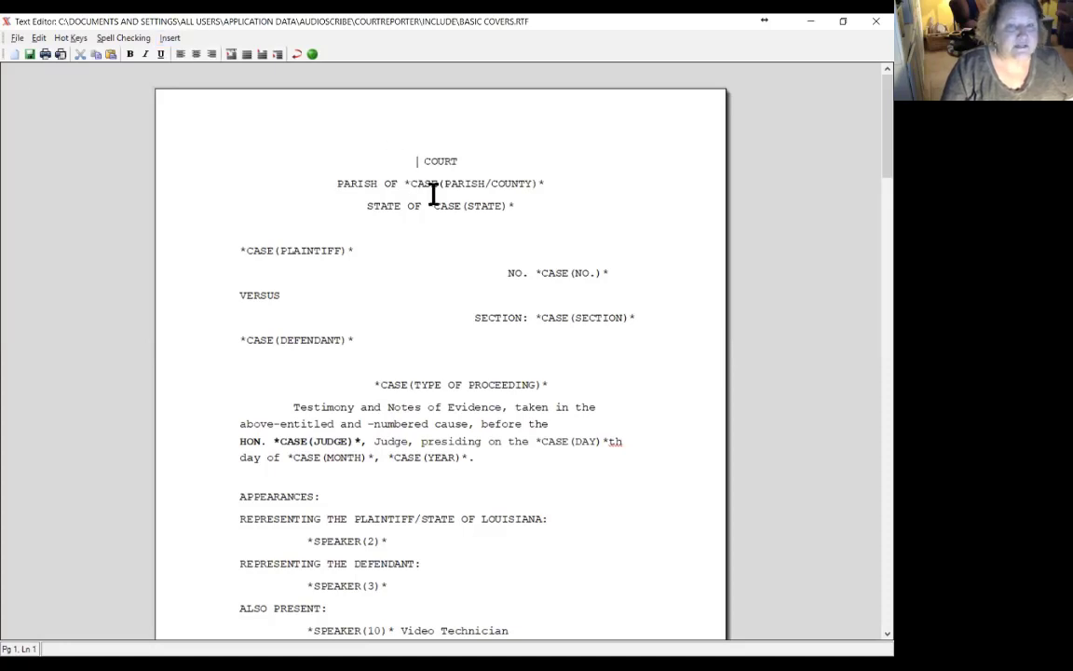
left_click(171, 39)
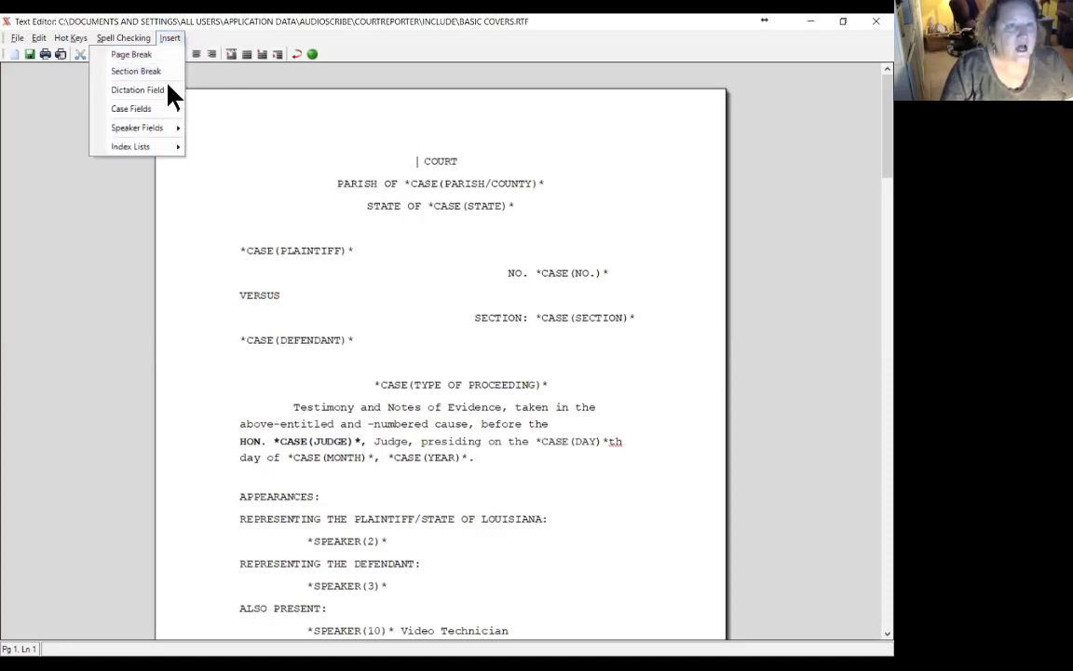
mouse_move(168, 106)
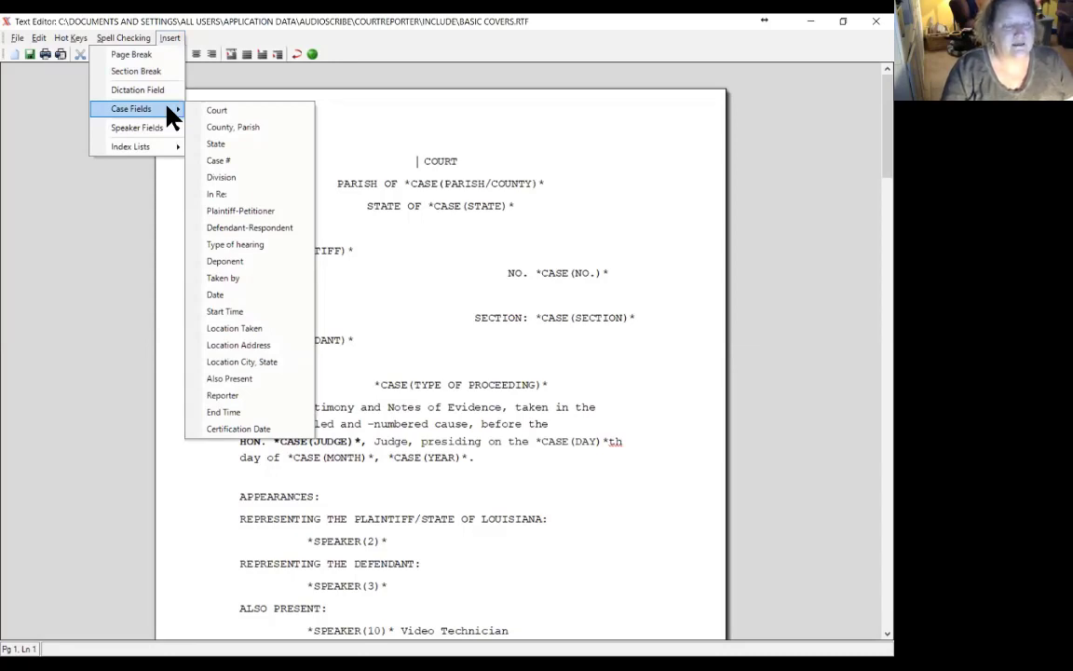
left_click(247, 113)
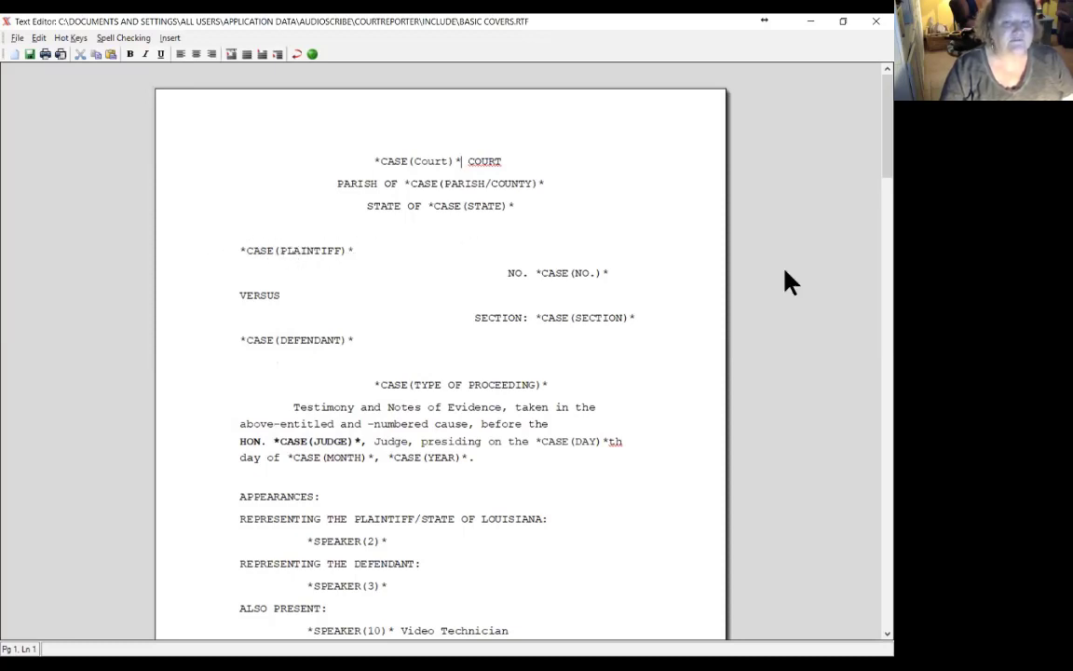
- Review the cover document's appearances, section breaks, index, exhibits and proceedings pages, and save the document
scroll(868, 177, "down", 5)
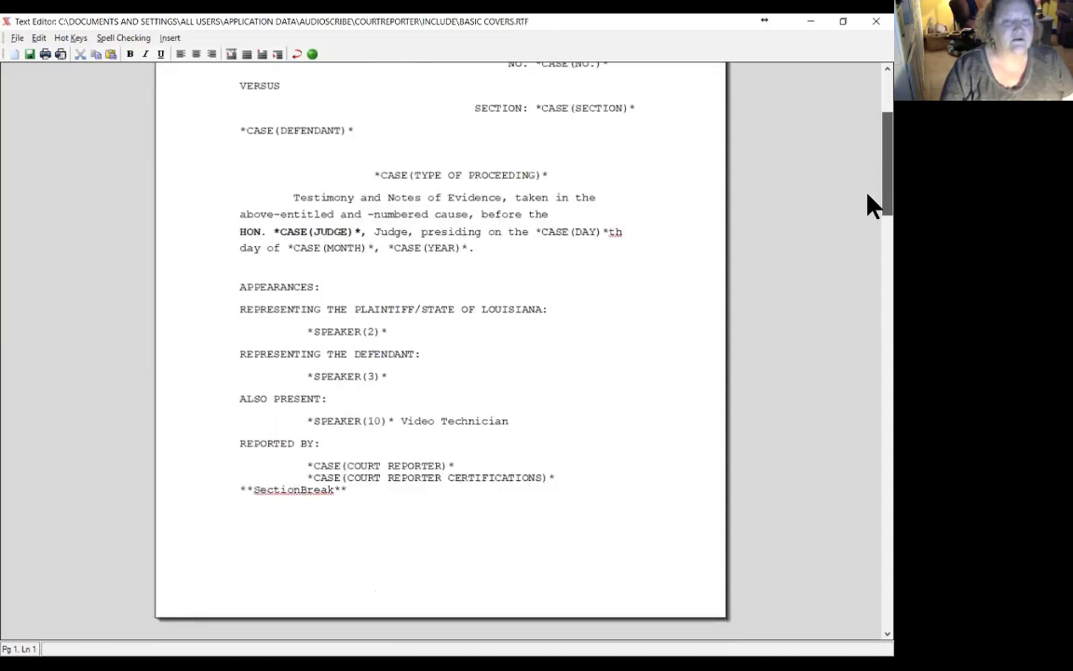
scroll(867, 207, "down", 3)
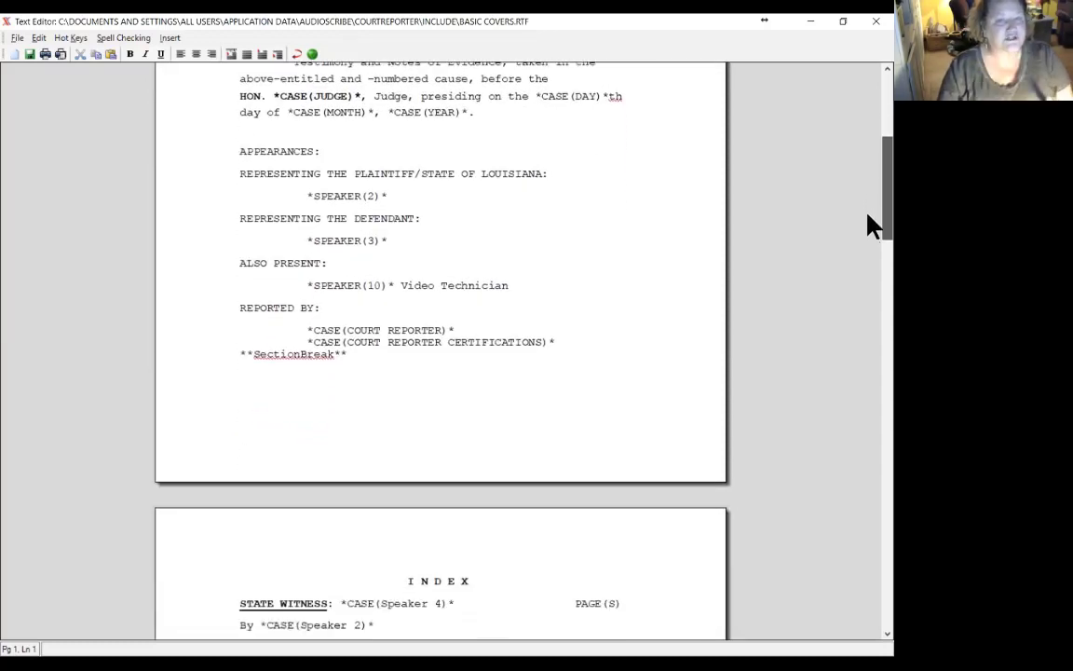
left_click_drag(868, 214, 867, 217)
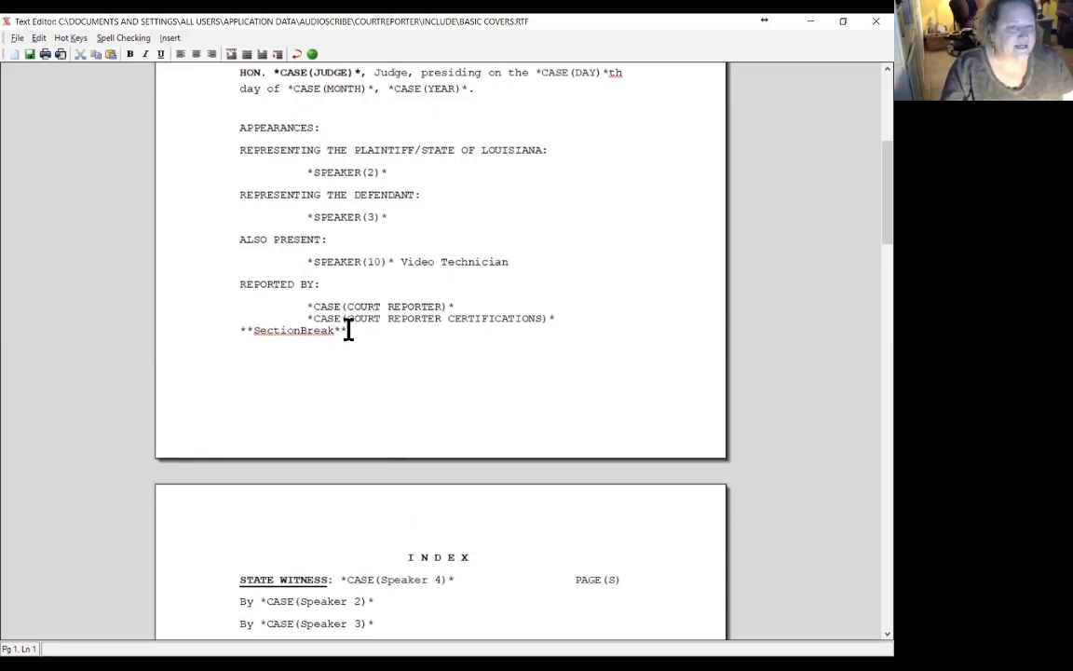
left_click(379, 340)
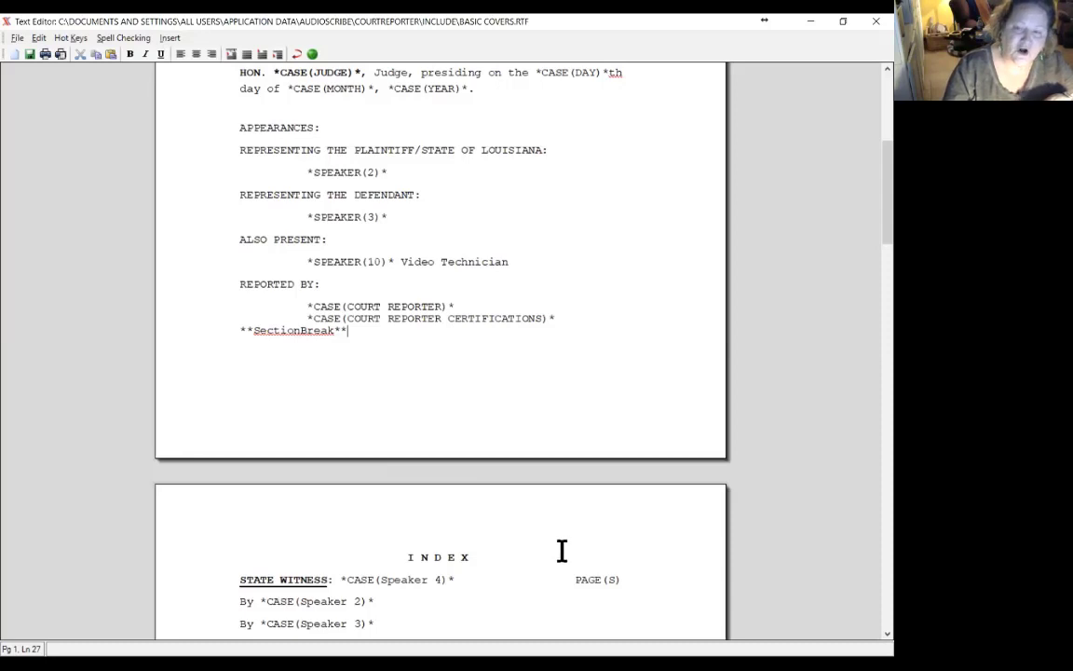
scroll(868, 217, "down", 1)
left_click_drag(869, 227, 867, 416)
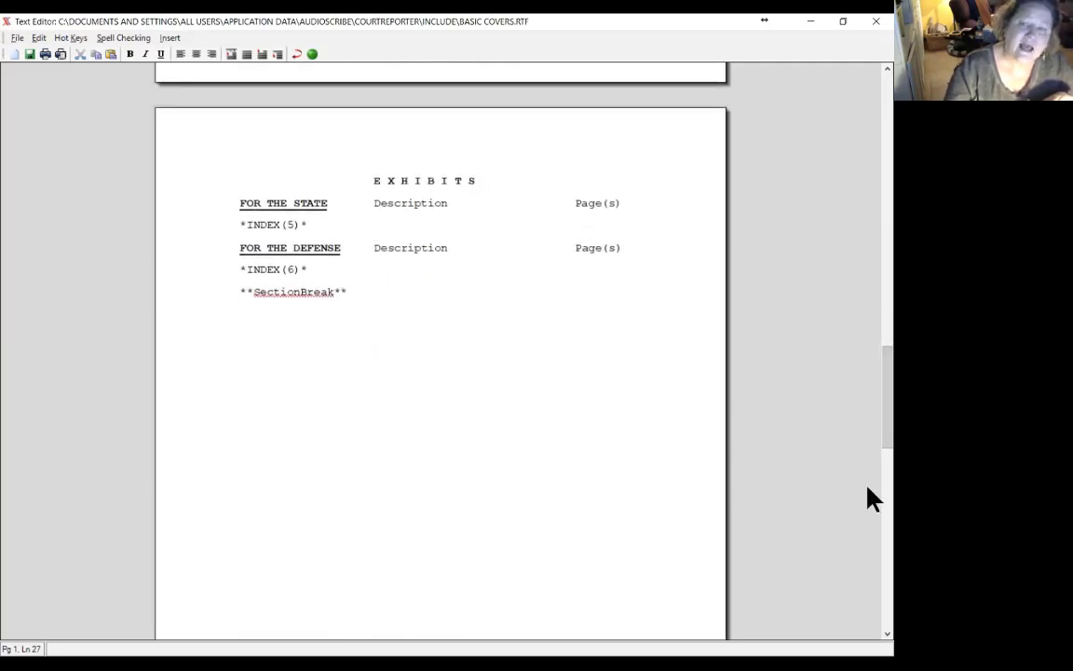
scroll(867, 389, "down", 6)
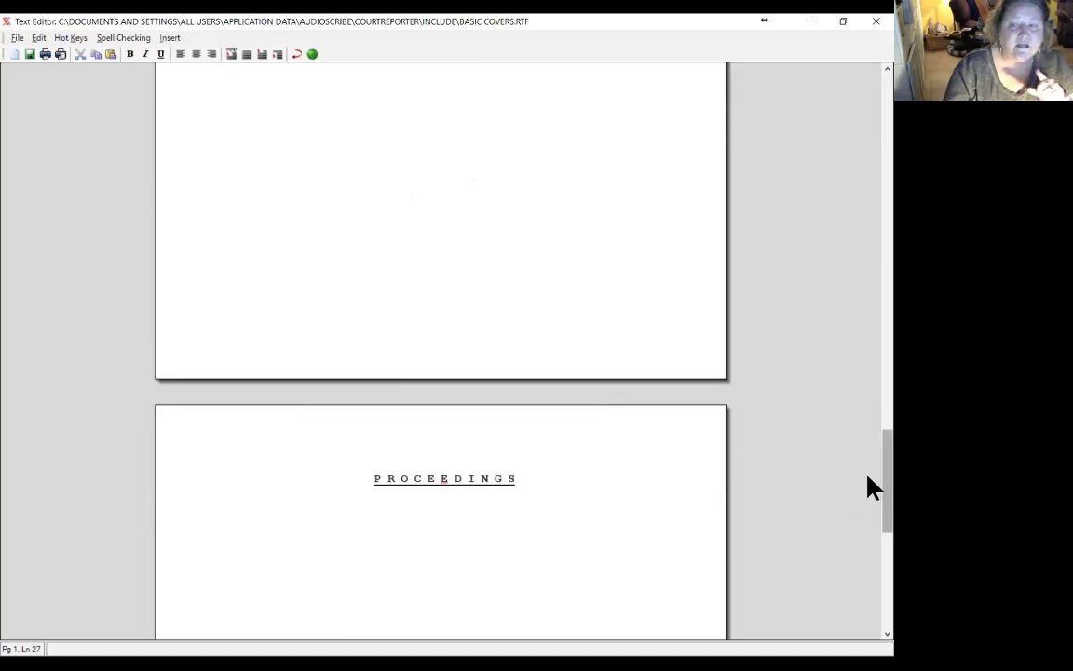
scroll(870, 409, "up", 6)
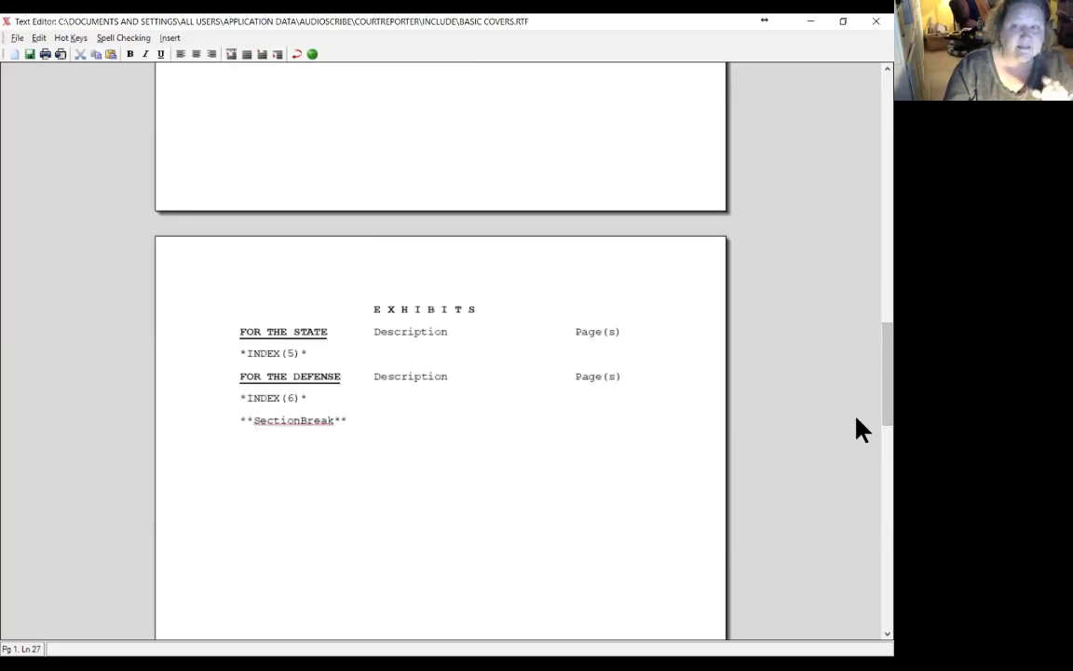
scroll(867, 420, "down", 6)
scroll(410, 503, "up", 1)
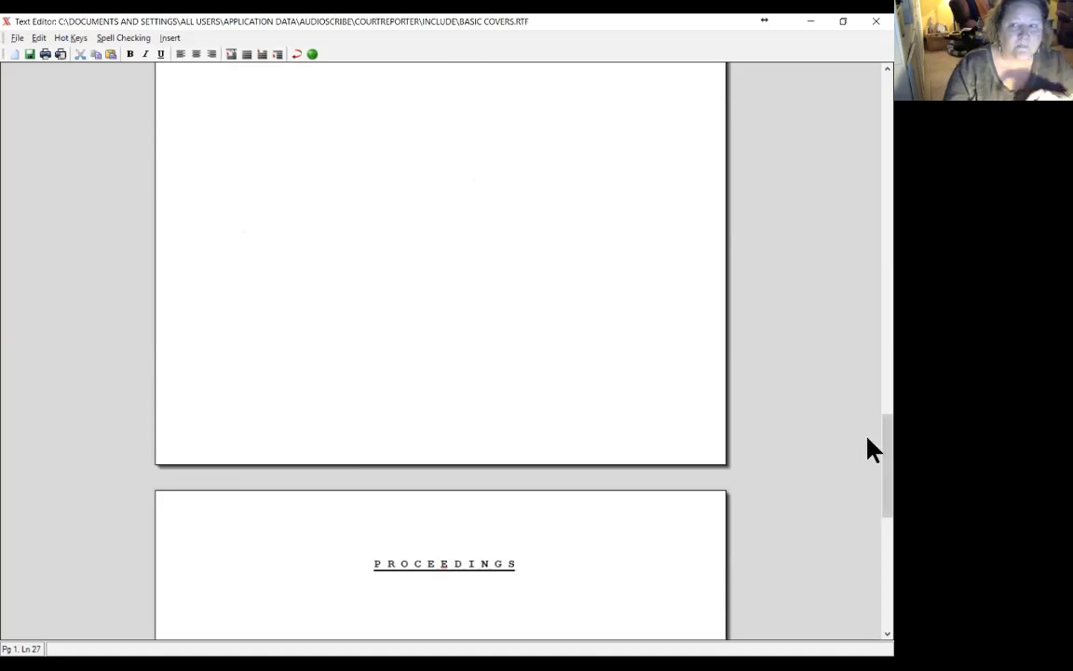
left_click_drag(867, 425, 868, 55)
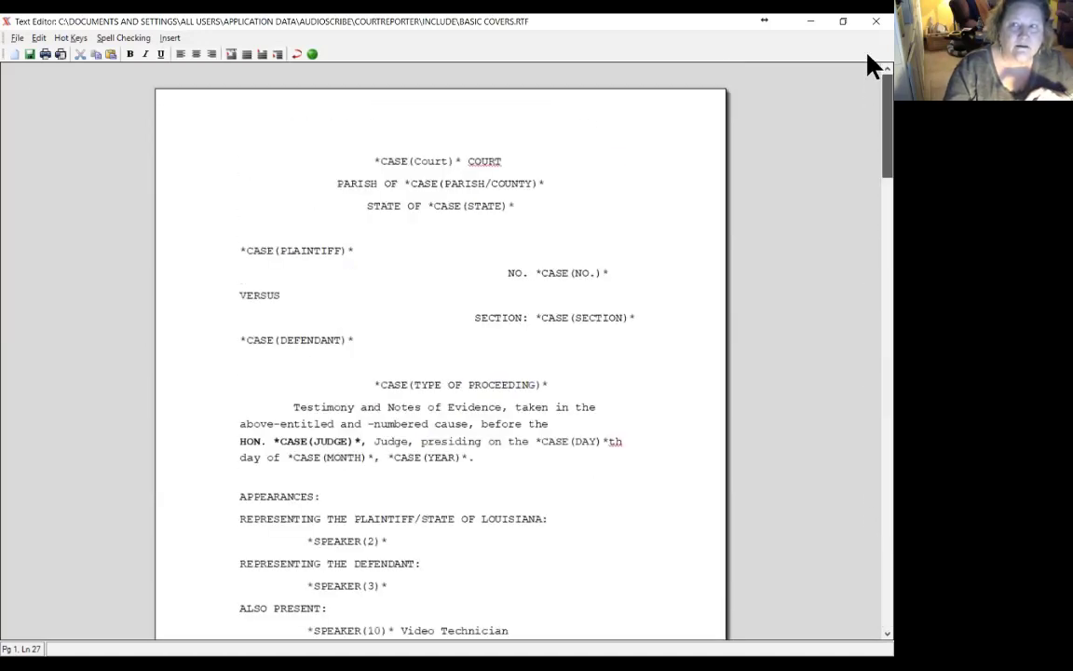
left_click(29, 53)
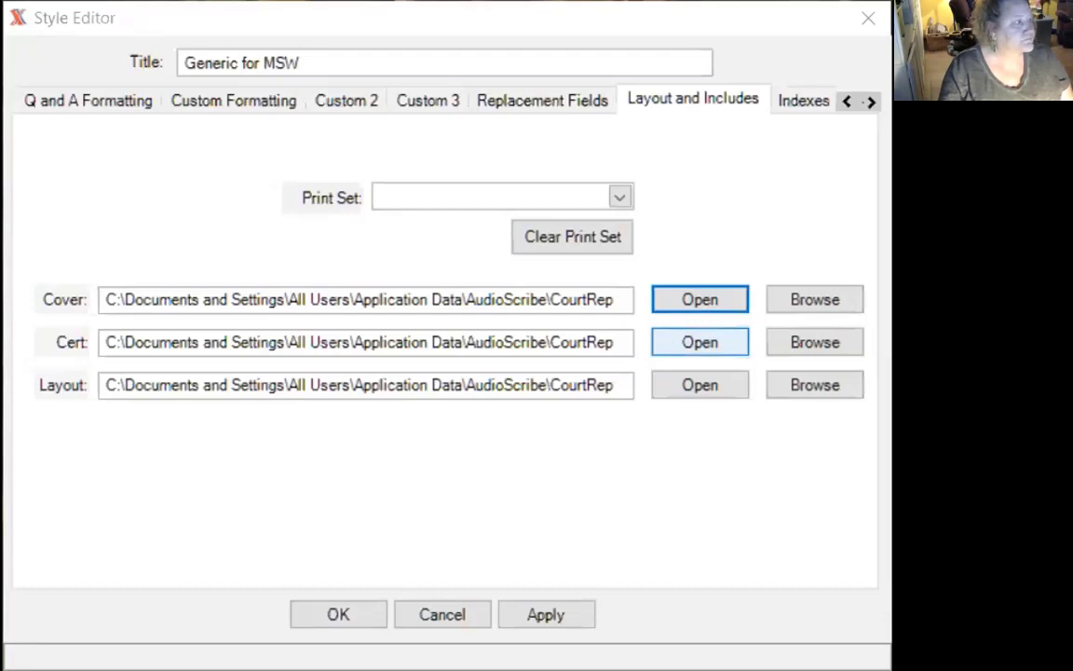
- Open the style's certificate document, review its certificate text and condensed caption page, and save it
left_click(700, 342)
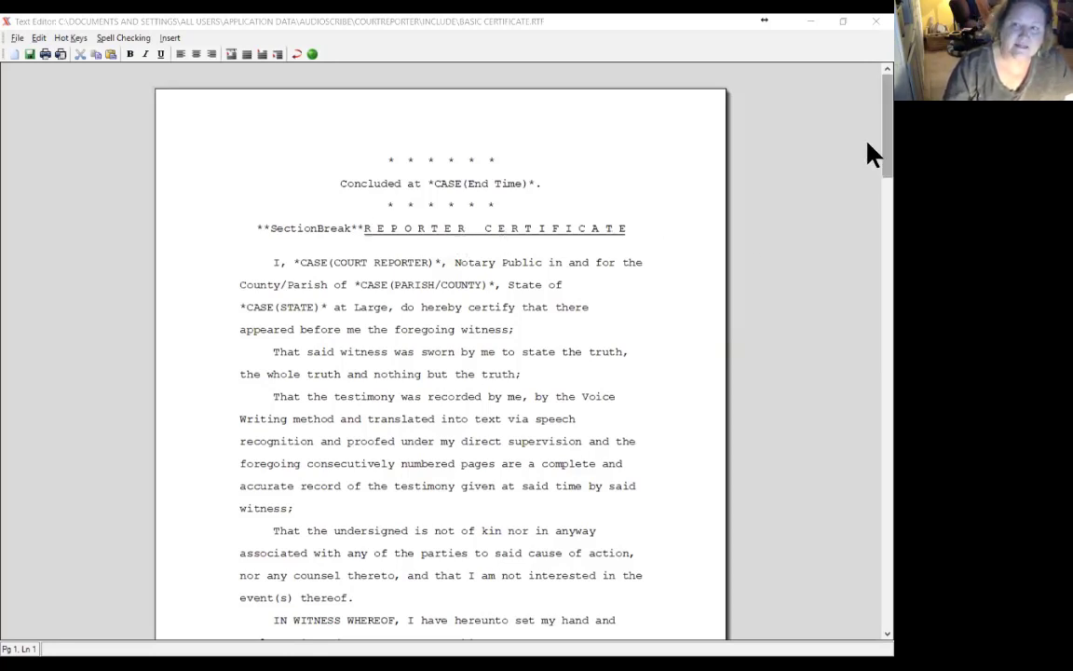
left_click_drag(867, 143, 868, 549)
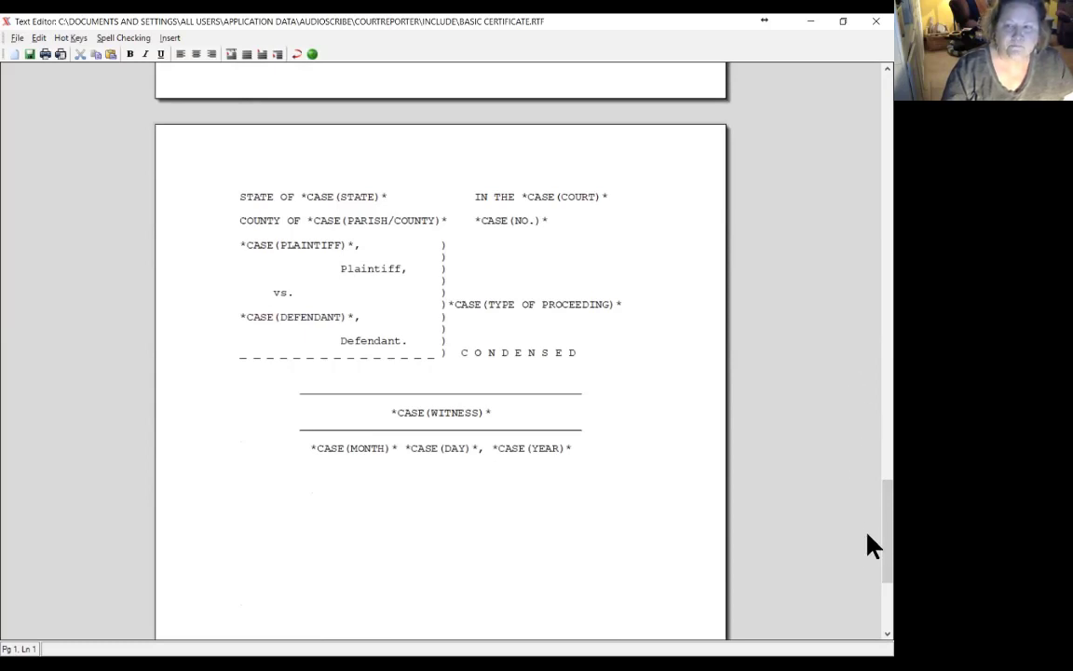
left_click_drag(867, 534, 867, 77)
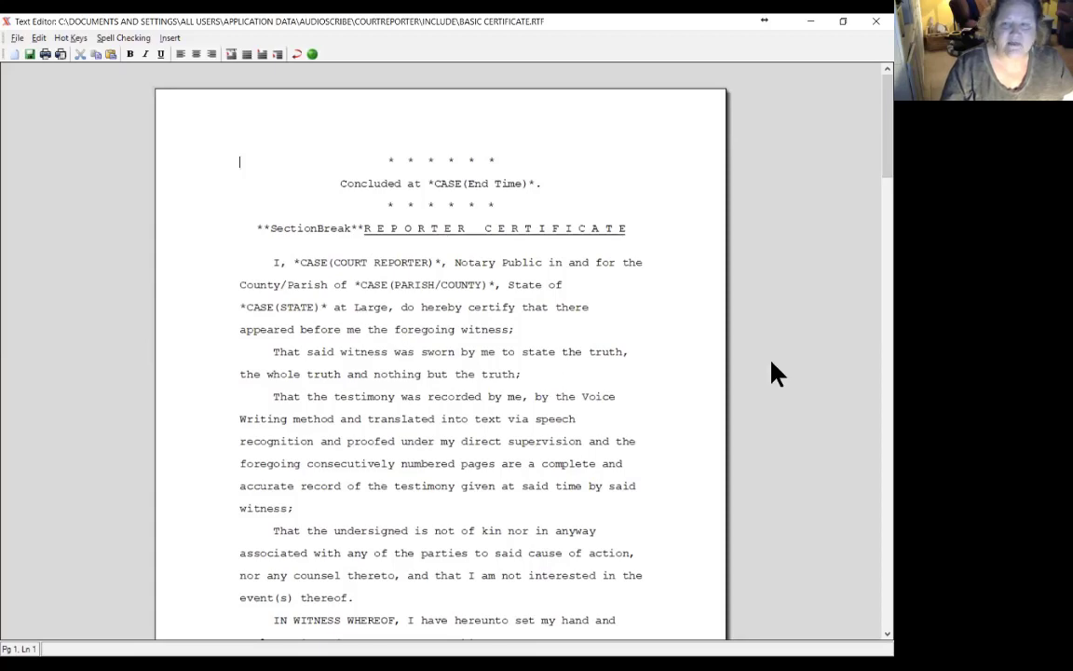
scroll(867, 139, "down", 5)
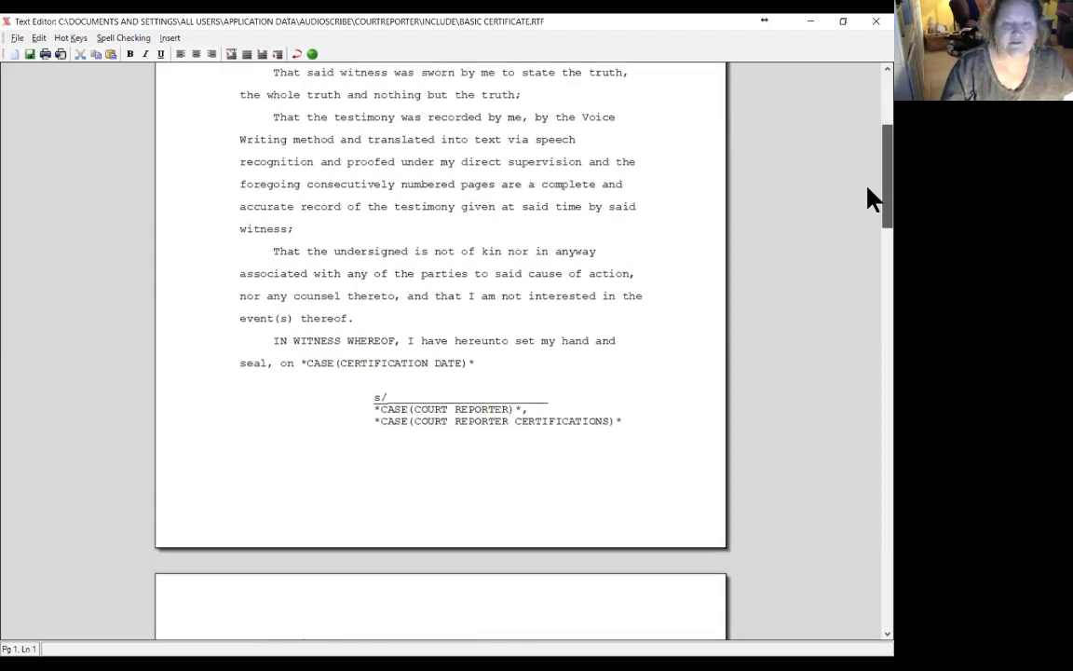
mouse_move(868, 199)
left_mouse_down()
mouse_move(867, 319)
mouse_move(867, 110)
left_mouse_up()
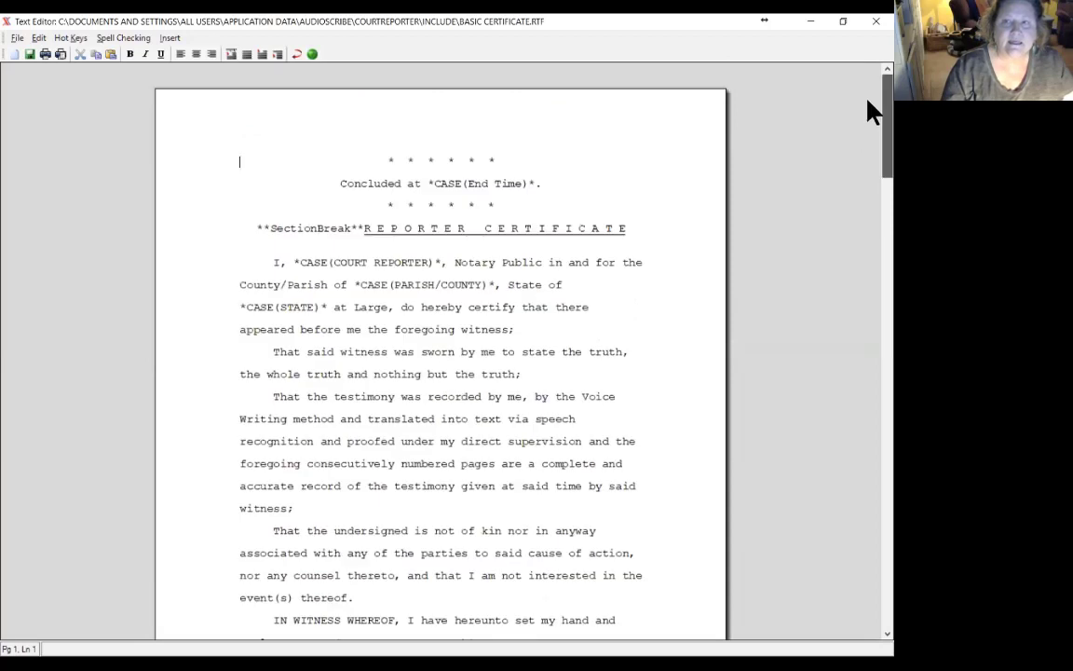
left_click(29, 54)
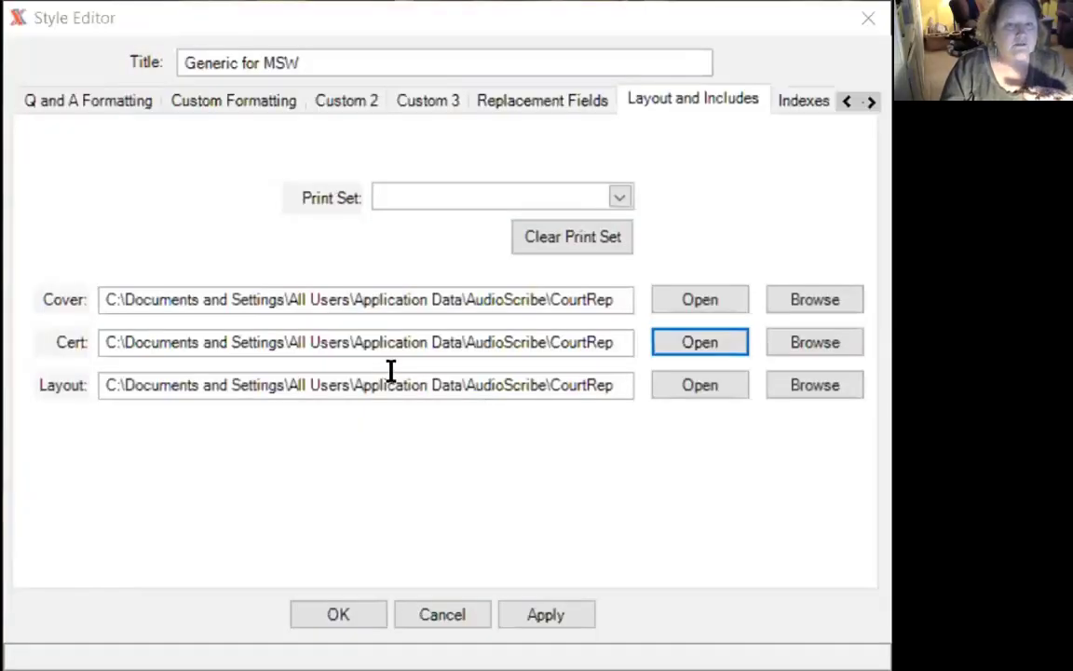
- Browse the Include folder for available cover documents and leave without selecting a different file
left_click(813, 301)
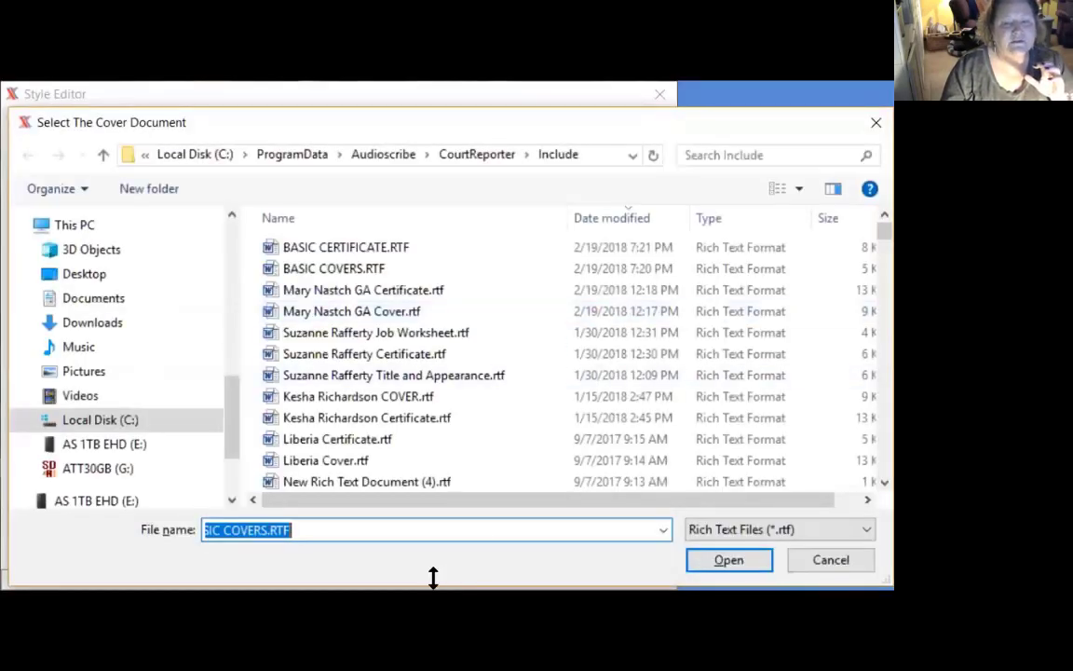
left_click_drag(433, 578, 433, 669)
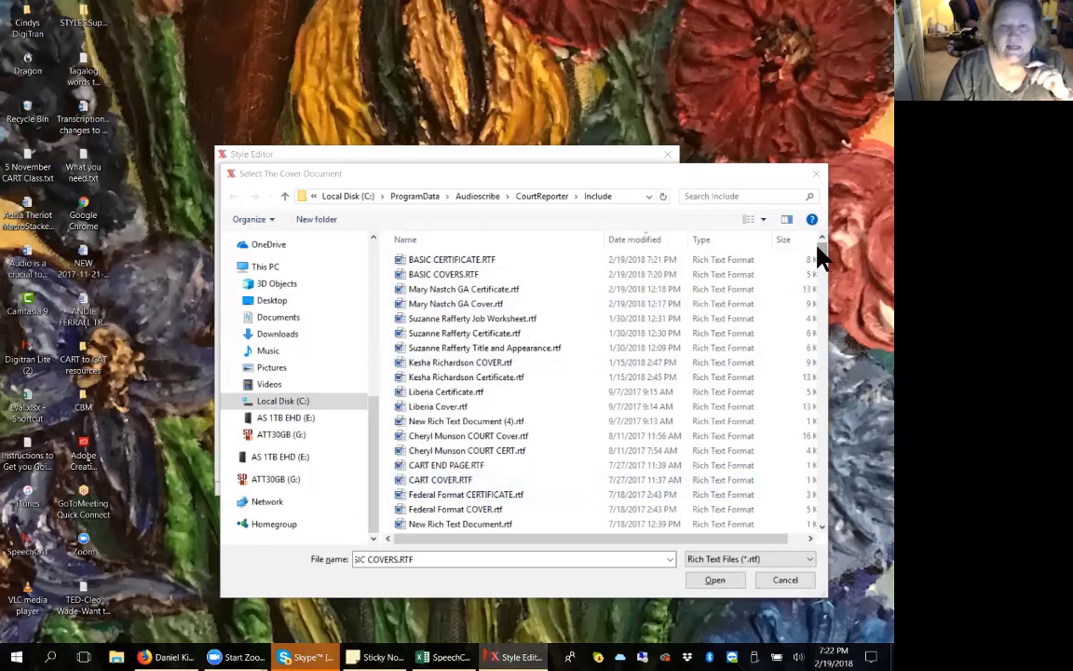
mouse_move(817, 244)
left_mouse_down()
mouse_move(822, 365)
mouse_move(819, 239)
left_mouse_up()
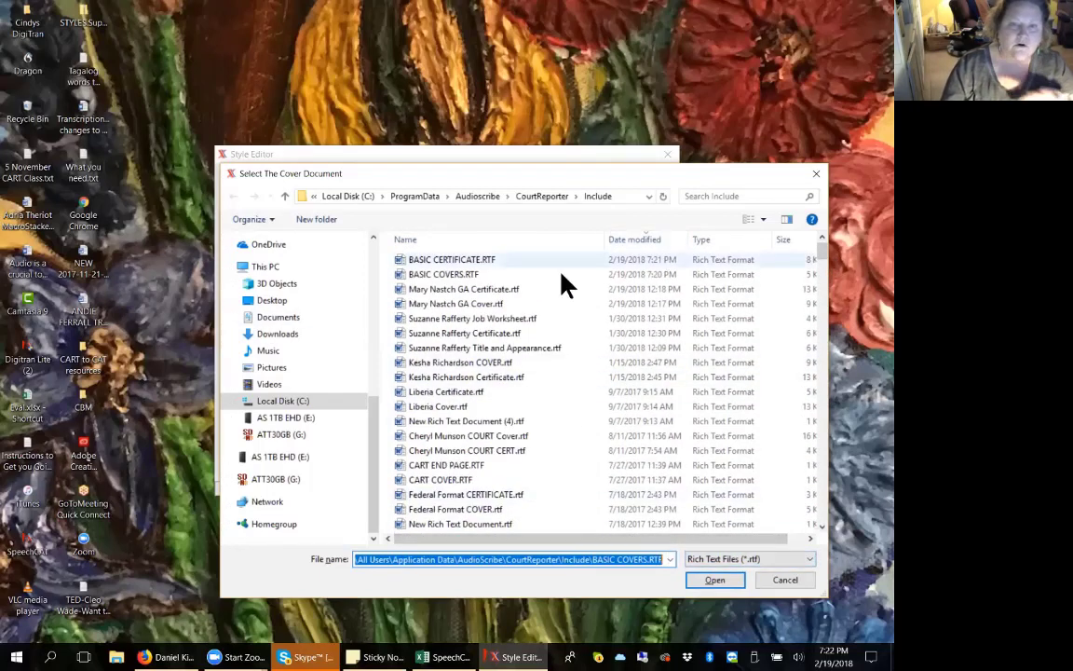
left_click(790, 584)
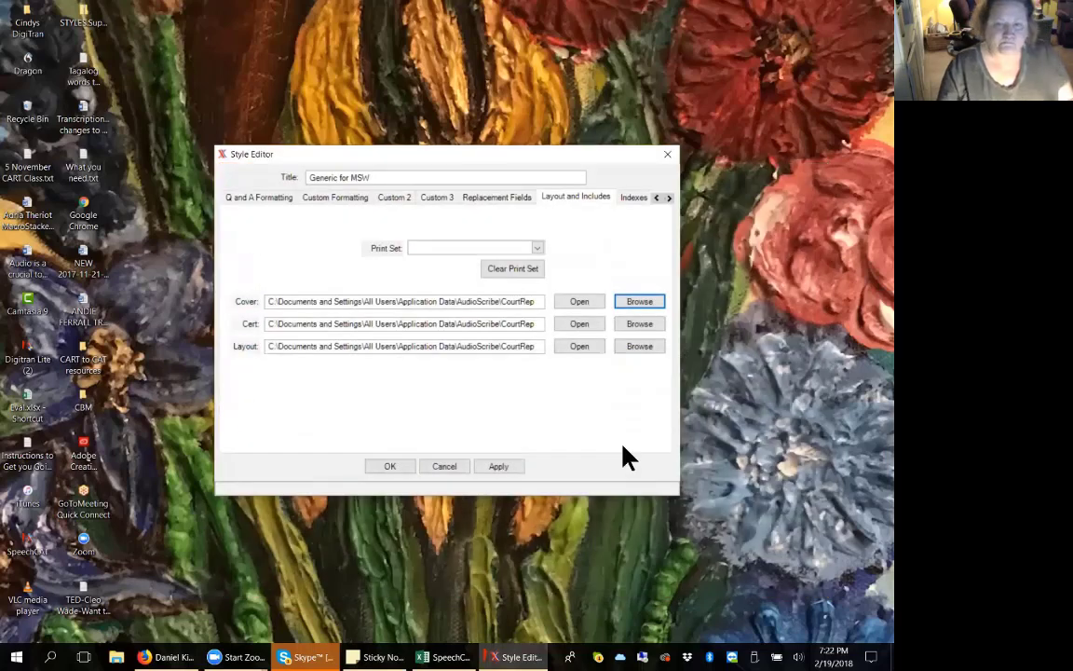
- Open the style's layout document, hide the Navigation pane, and compare the page with formatting marks hidden and shown
left_click(587, 347)
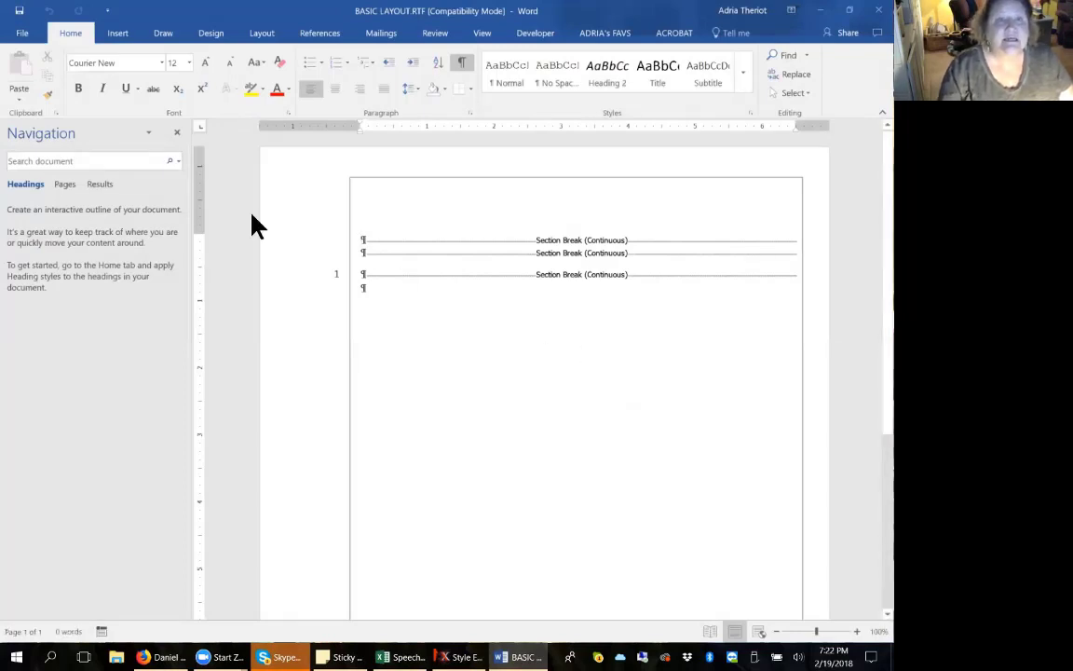
left_click(176, 132)
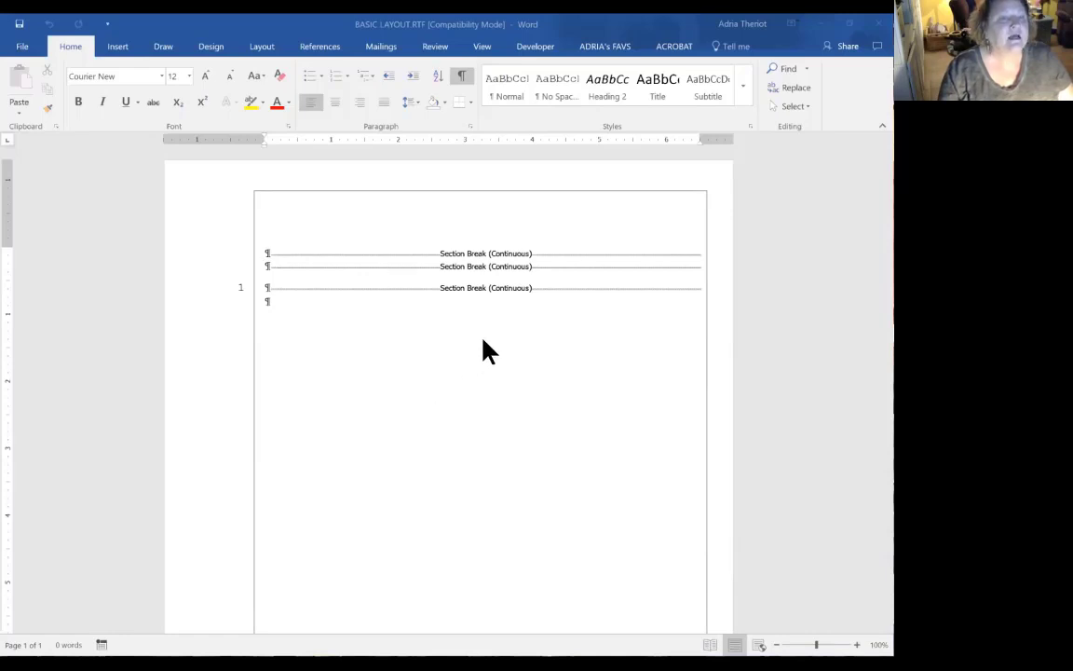
left_click(463, 78)
left_click(464, 79)
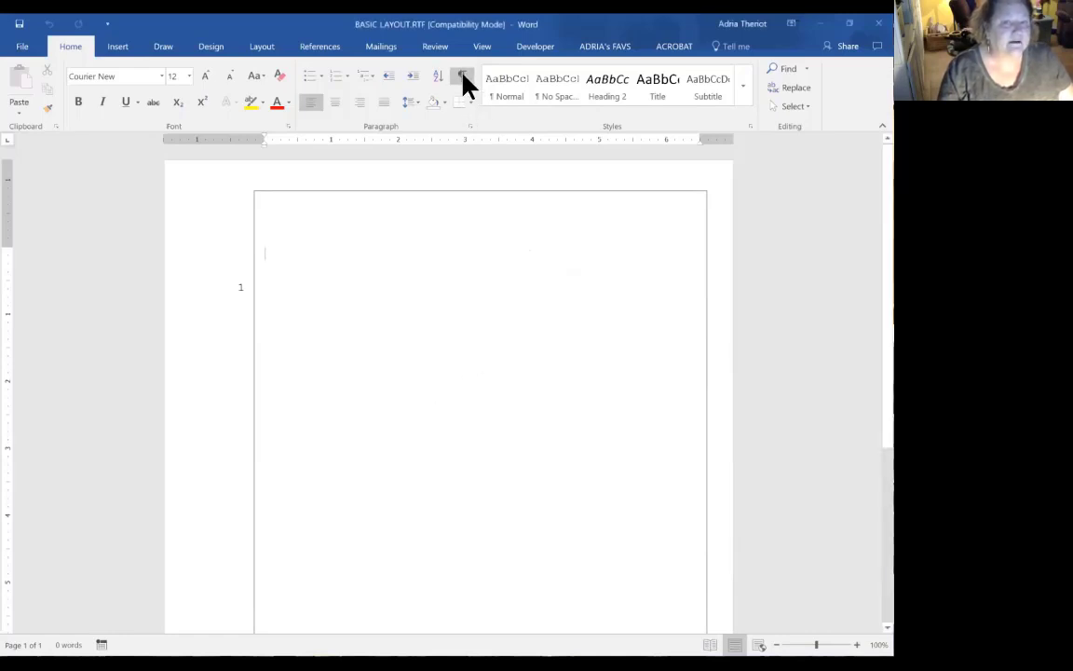
left_click(462, 77)
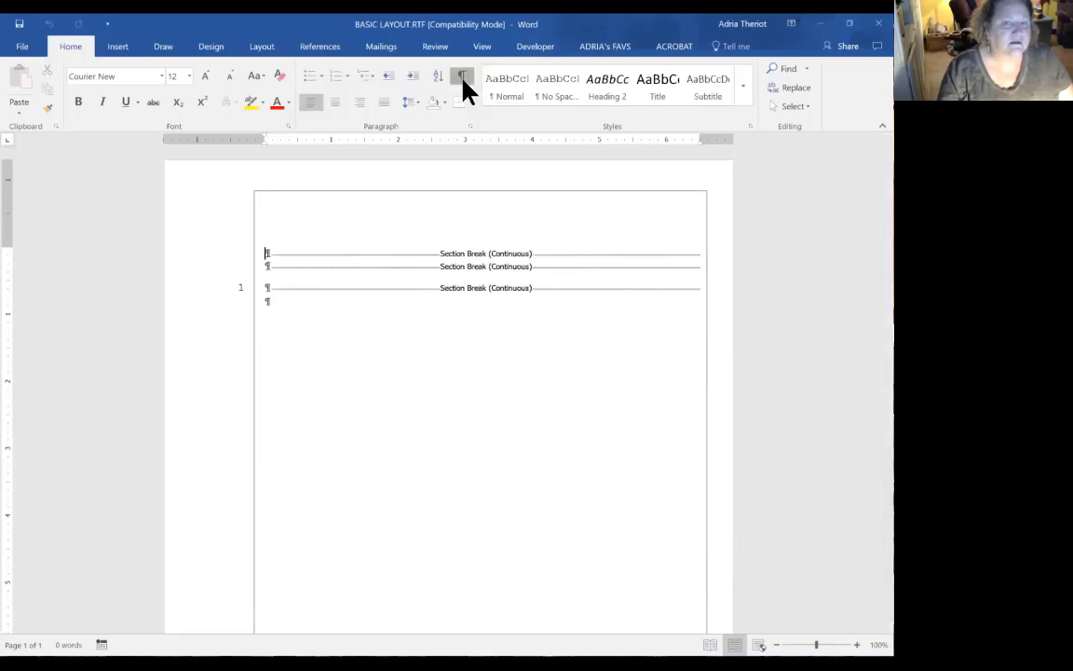
left_click(463, 78)
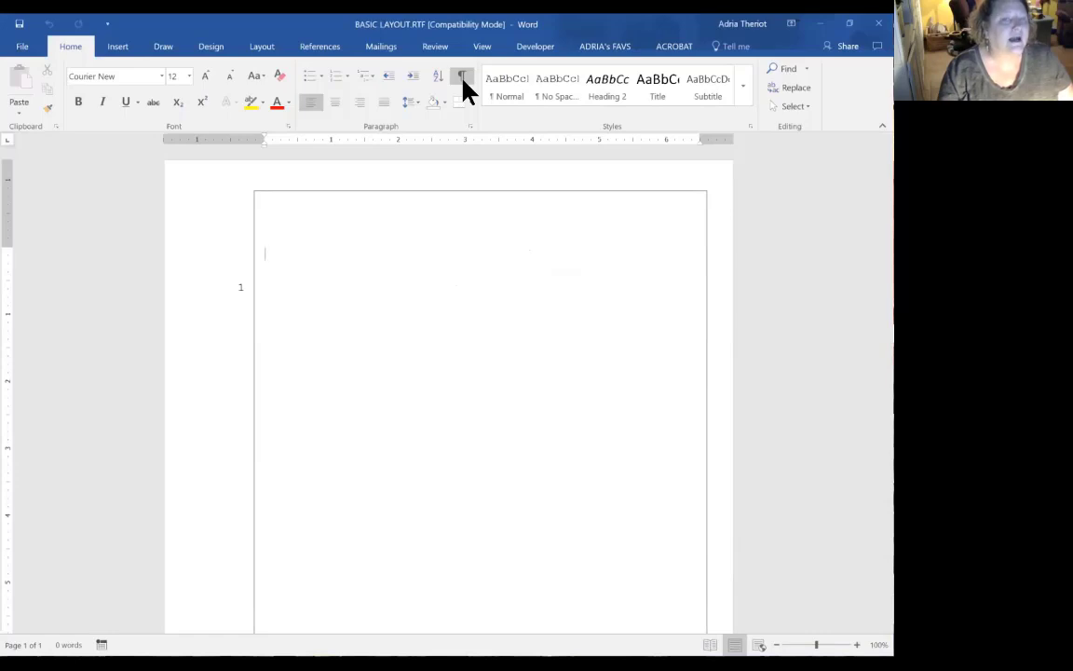
left_click(463, 80)
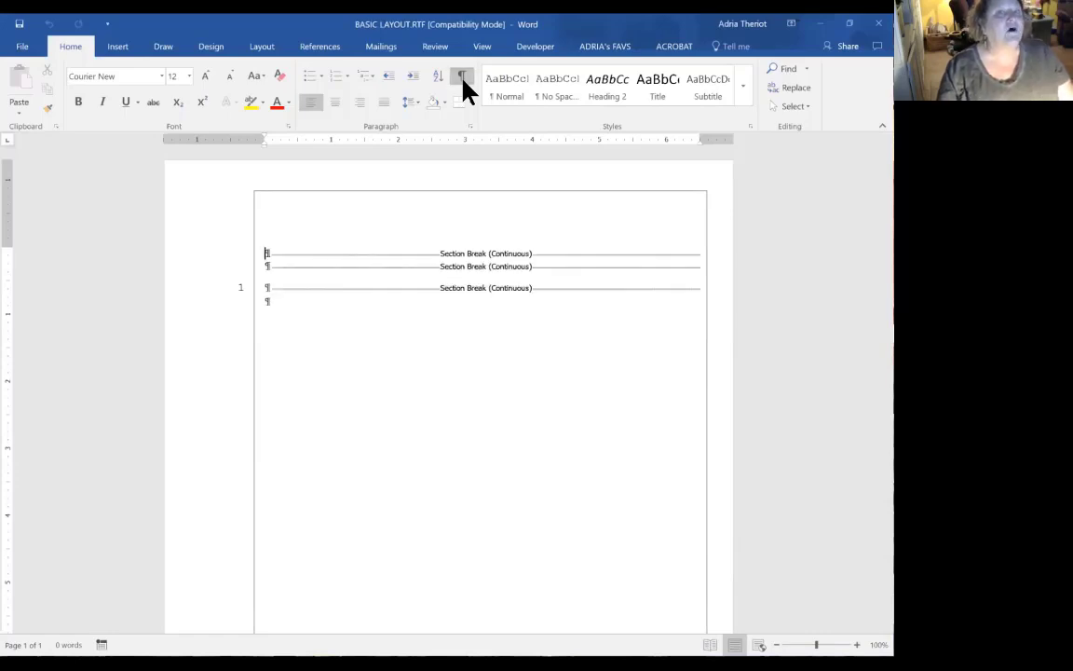
- Add three blank lines between the first and second continuous section breaks of the layout document
left_click(281, 275)
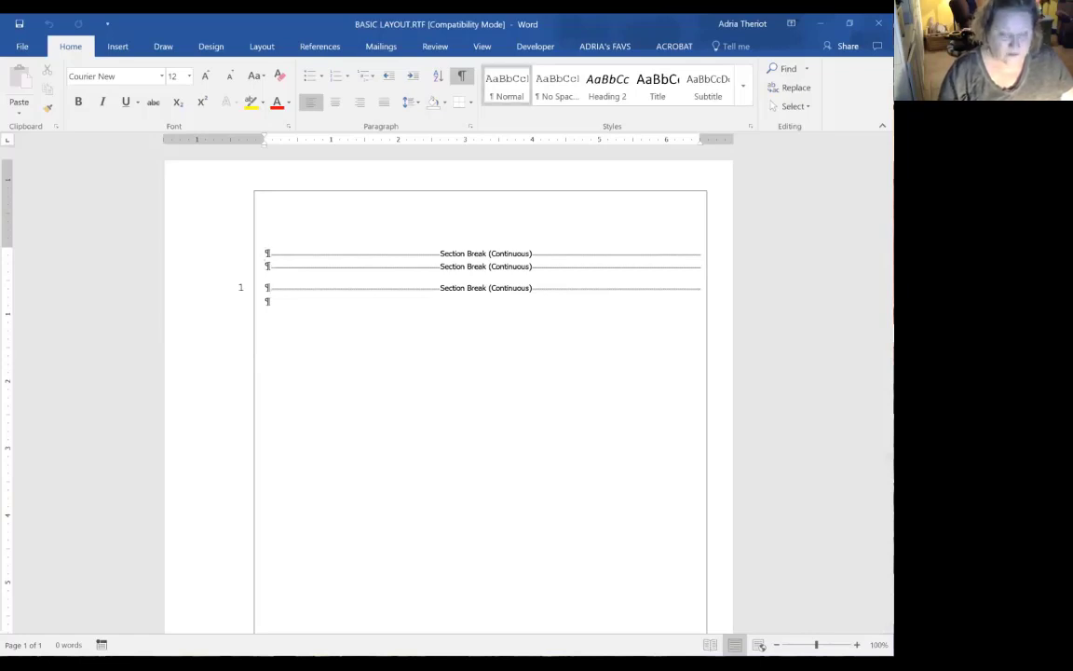
key("Return")
key("Return")
key("Return")
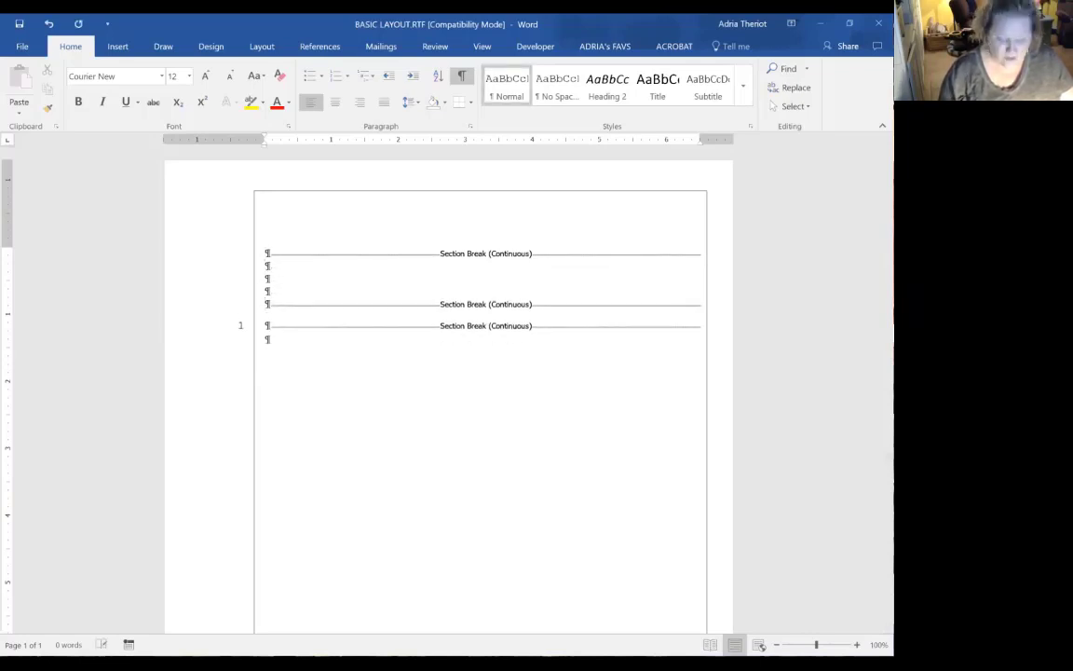
- Fill the first section with blank lines until its section break sits just above the footer area of page 1
key("Up")
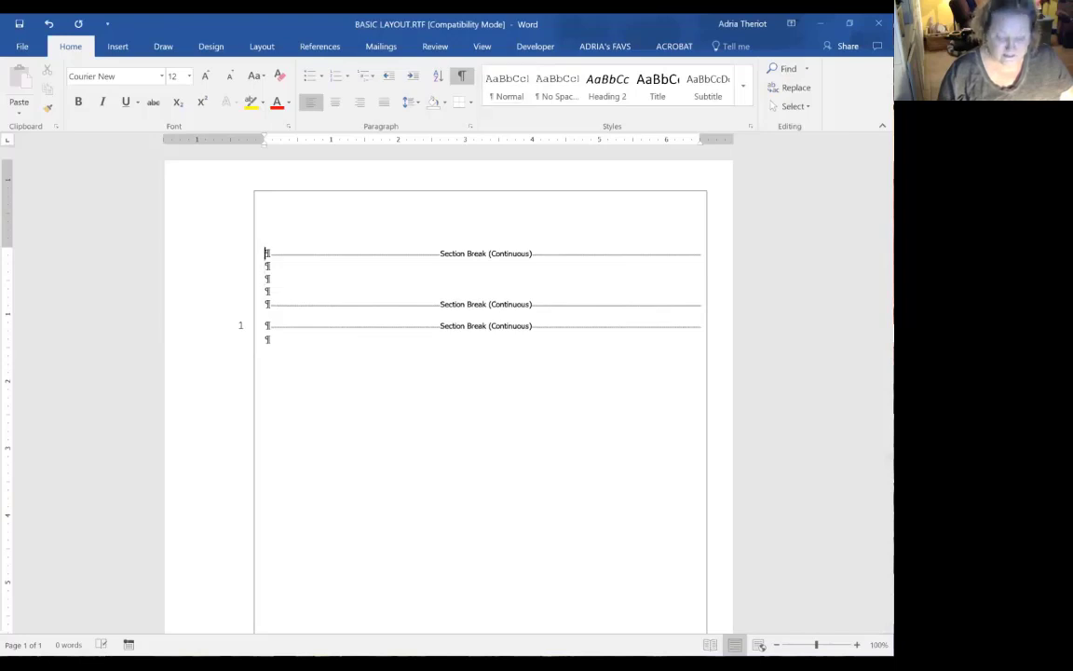
key("Return")
key("Return")
key("Return")
key("Return")
key("Return")
key("Return")
key("Return")
key("Return")
key("Return")
key("Return")
key("Return")
key("Return")
key("Return")
key("Return")
key("Return")
key("Return")
key("Return")
key("Return")
key("Return")
key("Return")
key("Return")
key("Return")
key("Return")
key("Return")
key("Return")
key("Return")
key("Return")
key("Return")
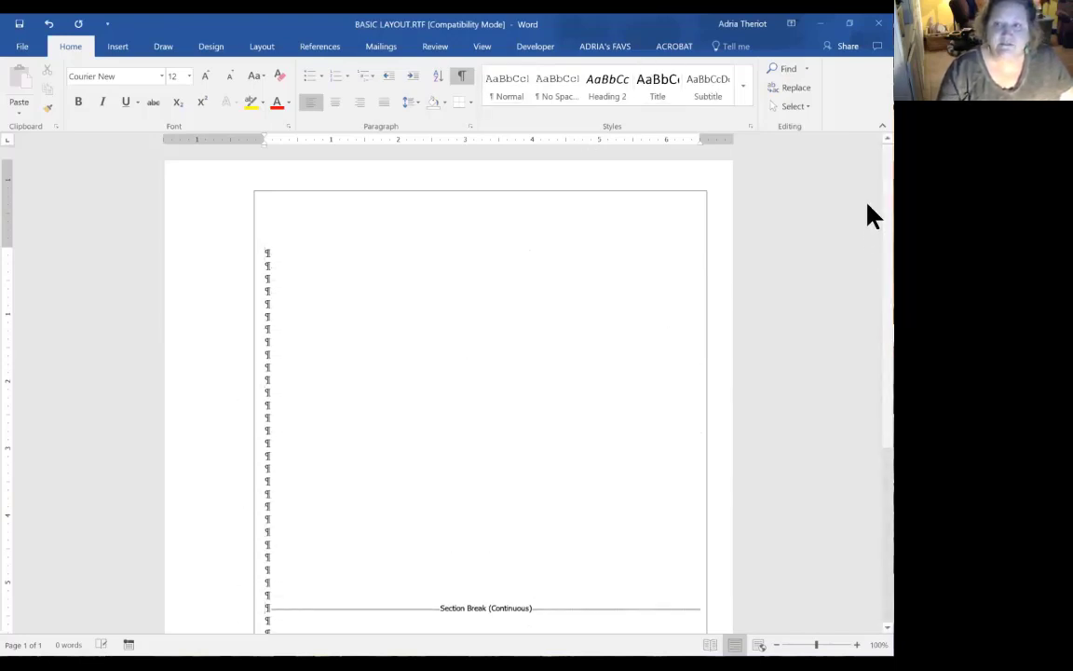
scroll(872, 355, "down", 4)
left_click_drag(867, 343, 867, 348)
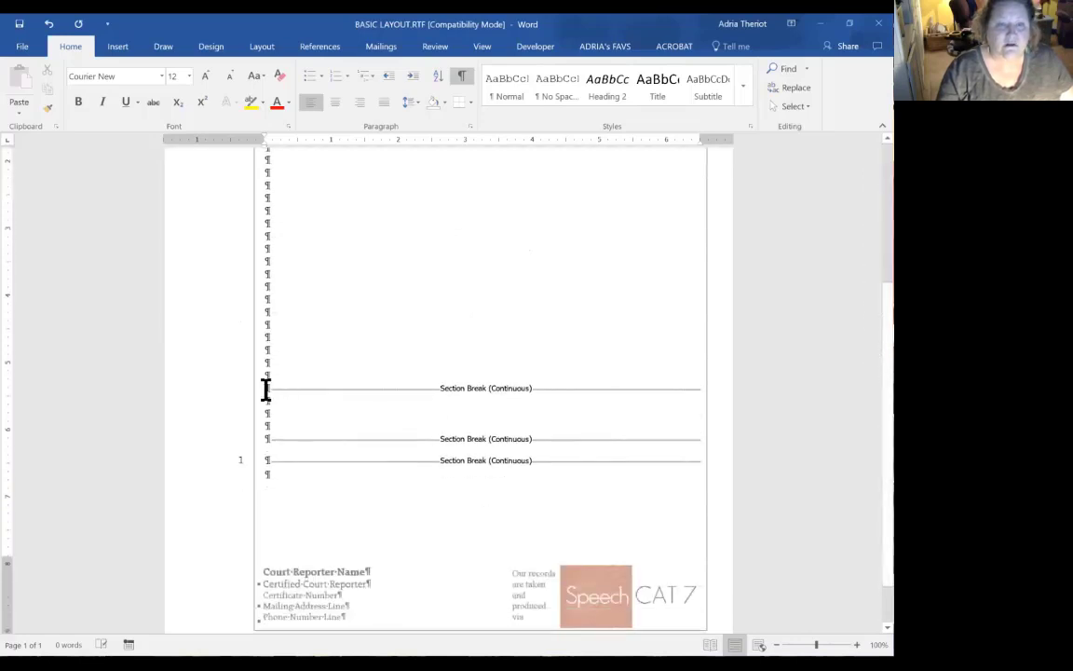
left_click(266, 389)
key("Return")
key("Return")
key("Return")
key("Return")
key("Return")
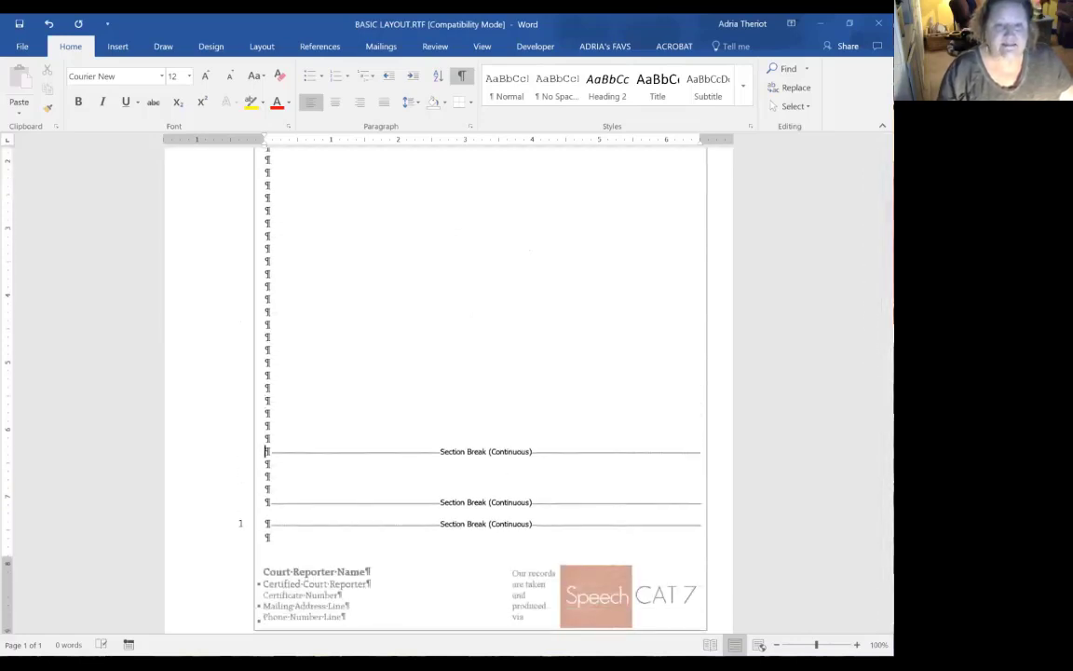
- Add six blank lines ahead of the second section break to push it onto page 2
left_click(265, 502)
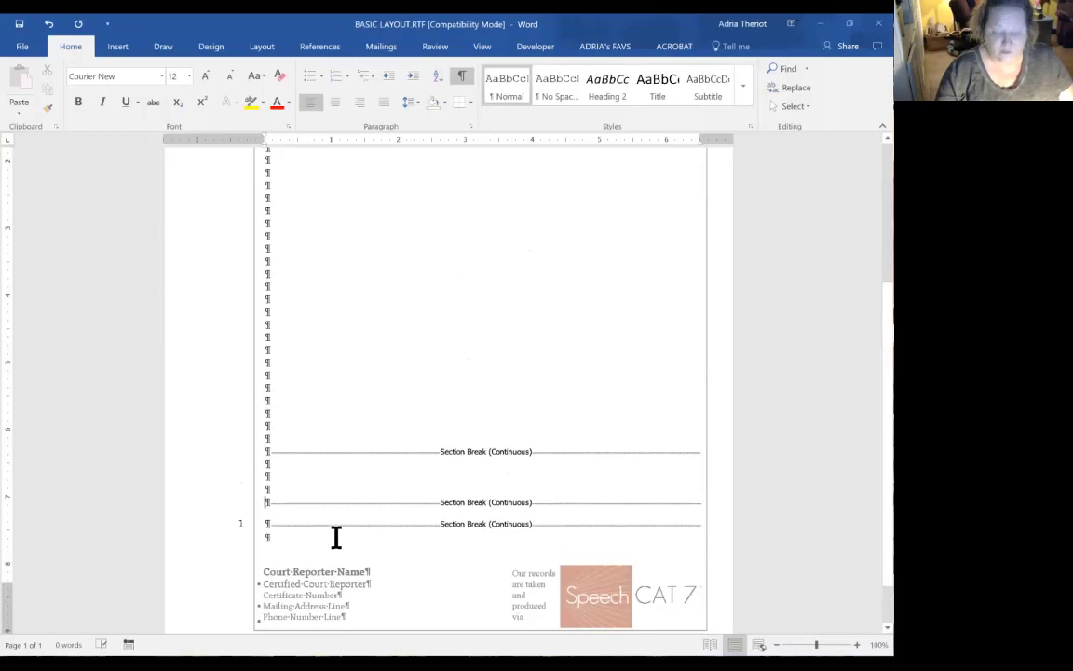
key("Return")
key("Return")
key("Return")
key("Return")
key("Return")
key("Return")
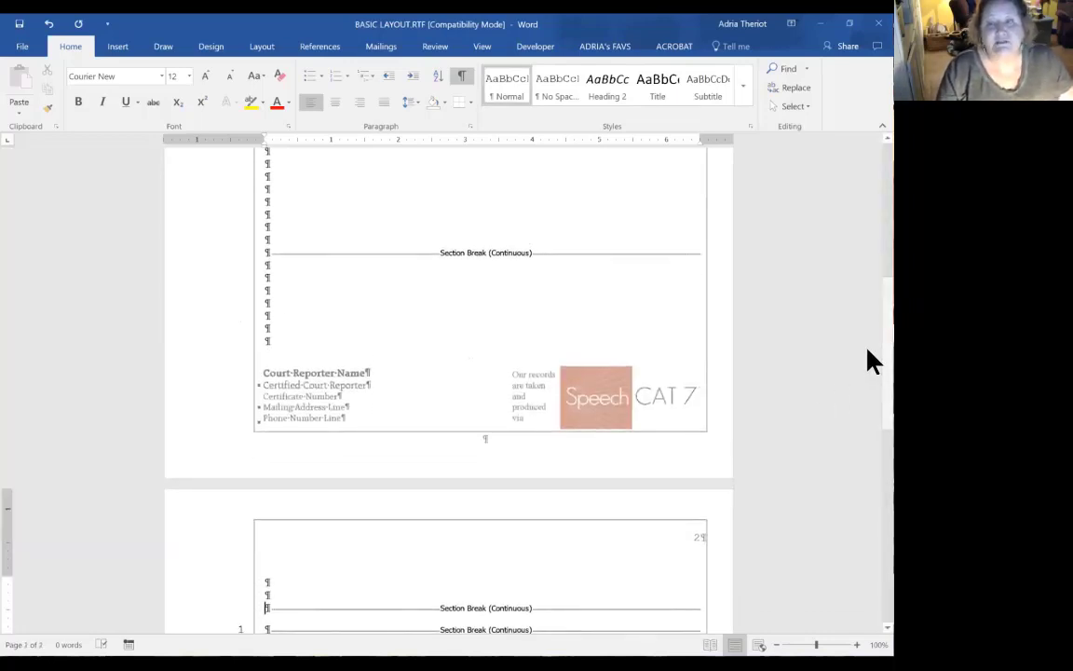
- Delete the SpeechCAT 7 logo image from the Section 1 footer on page 1
left_click_drag(867, 352, 868, 196)
left_click_drag(872, 258, 868, 320)
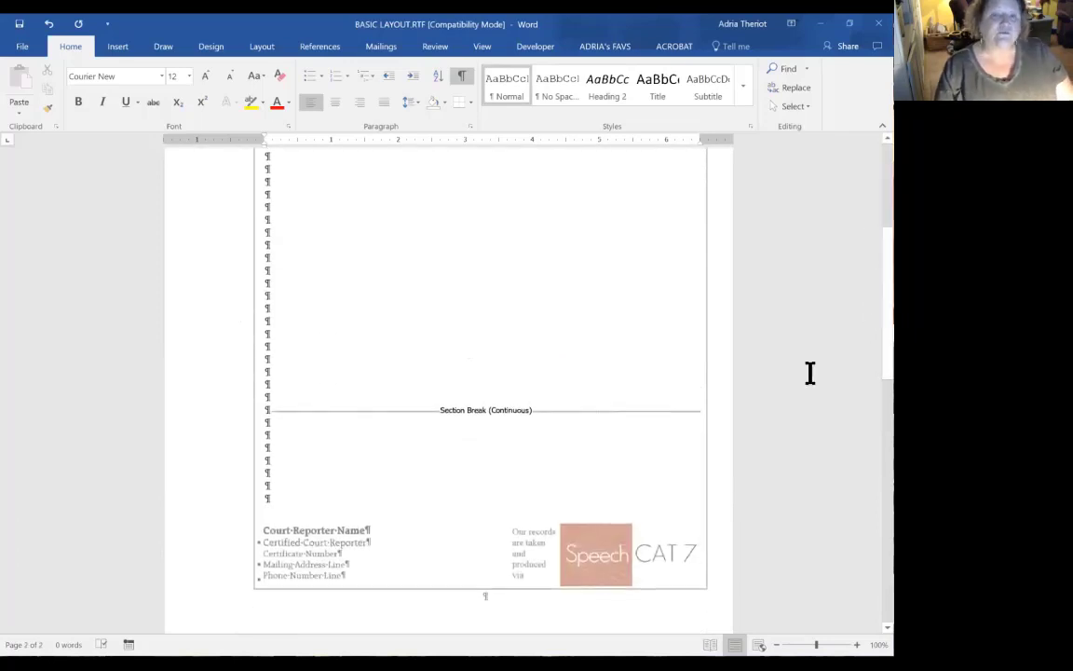
double_click(610, 567)
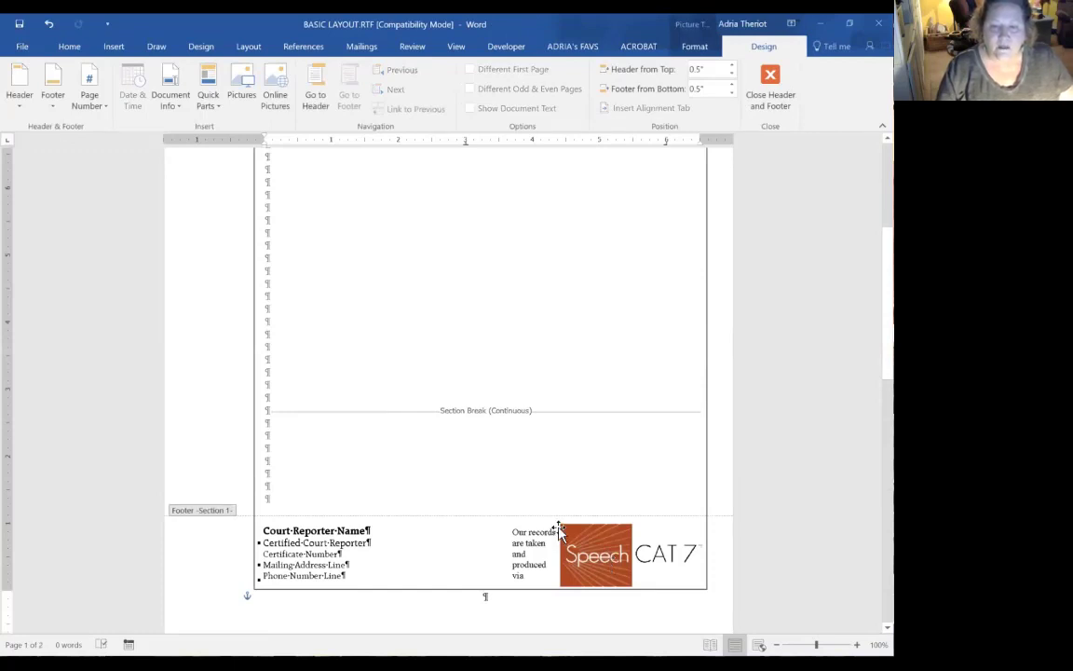
left_click_drag(559, 531, 574, 490)
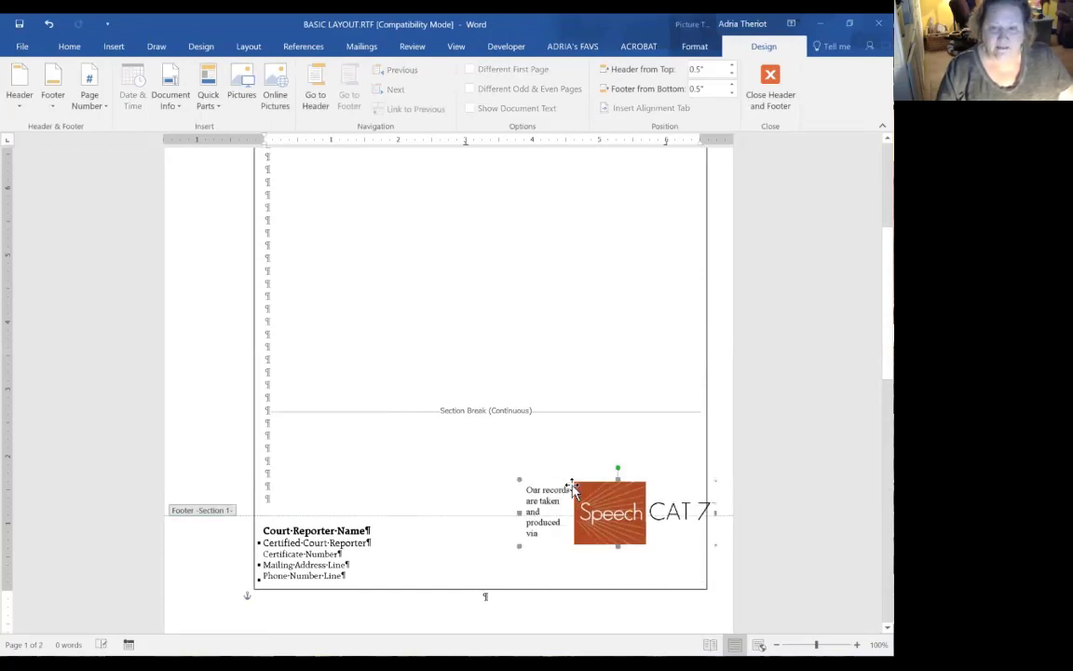
key("Delete")
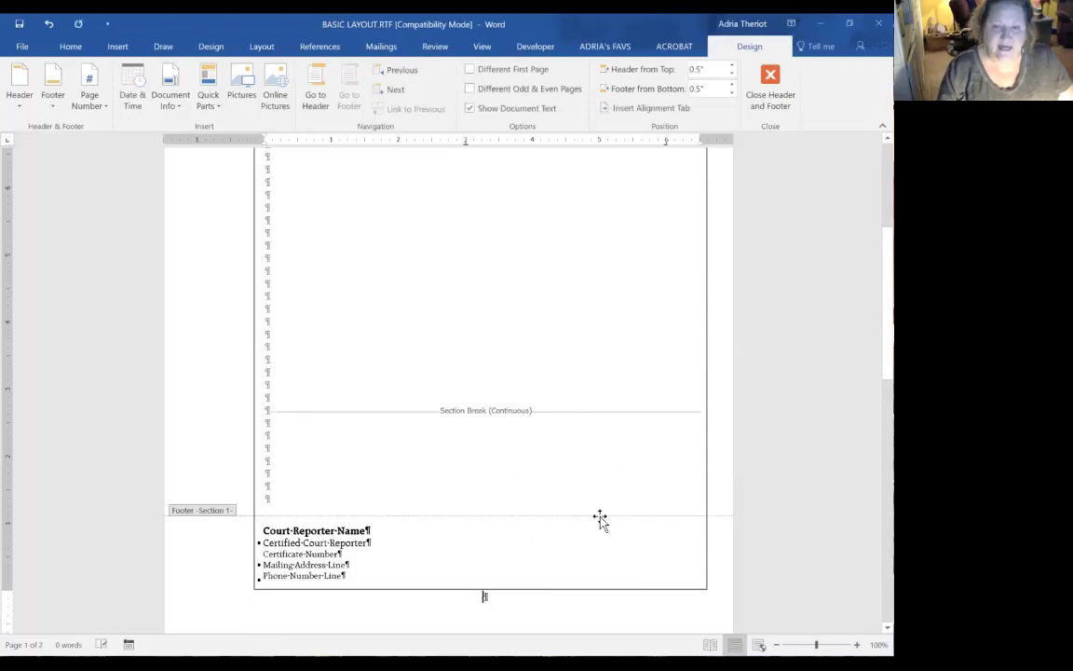
- Center the court reporter details in the Section 1 footer and widen their text box to the page border's full width
left_click_drag(355, 577, 249, 524)
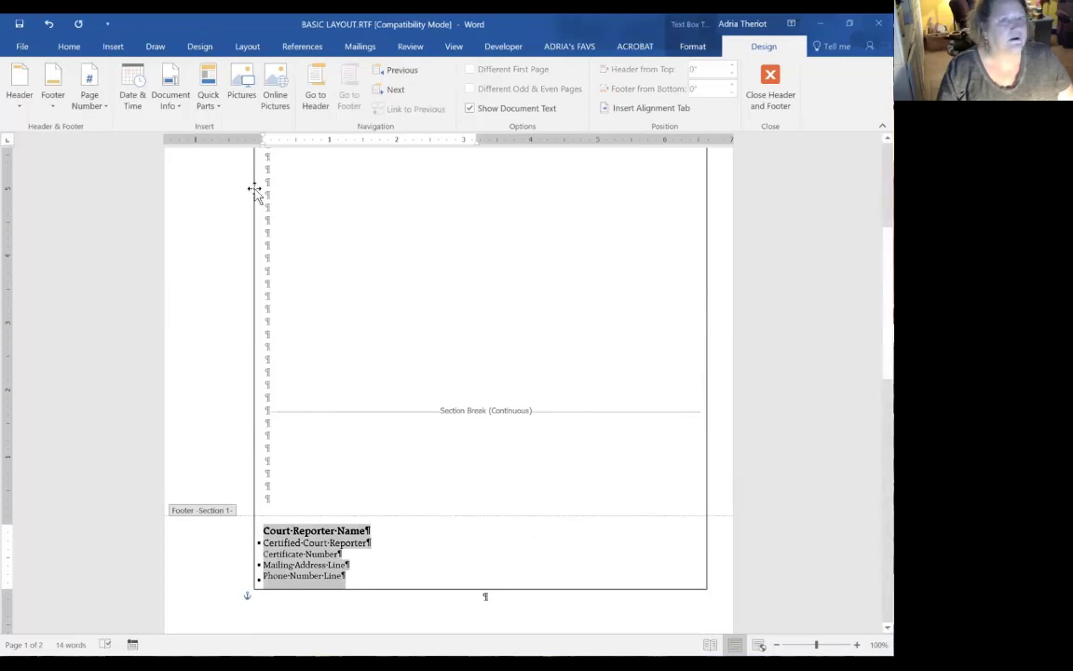
left_click(70, 45)
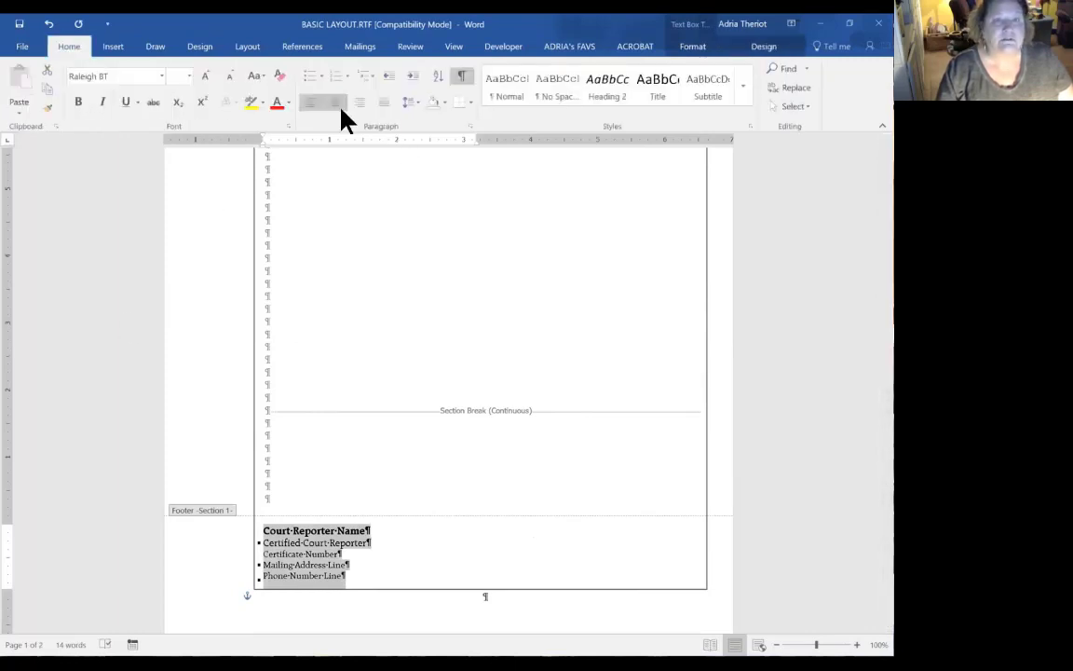
left_click(334, 102)
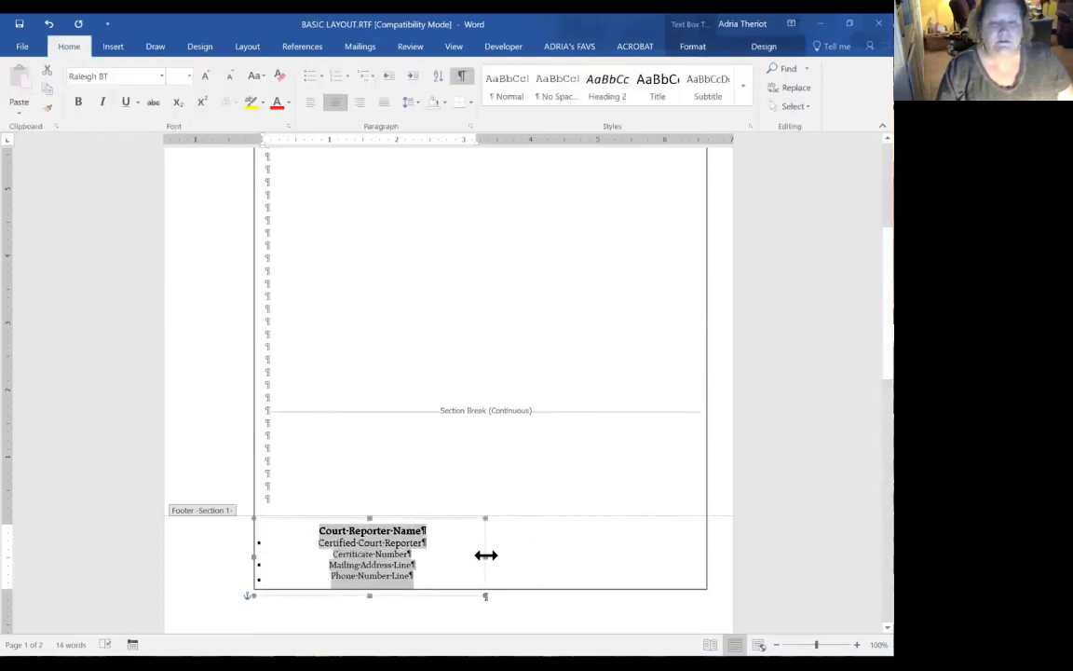
left_click_drag(483, 553, 714, 558)
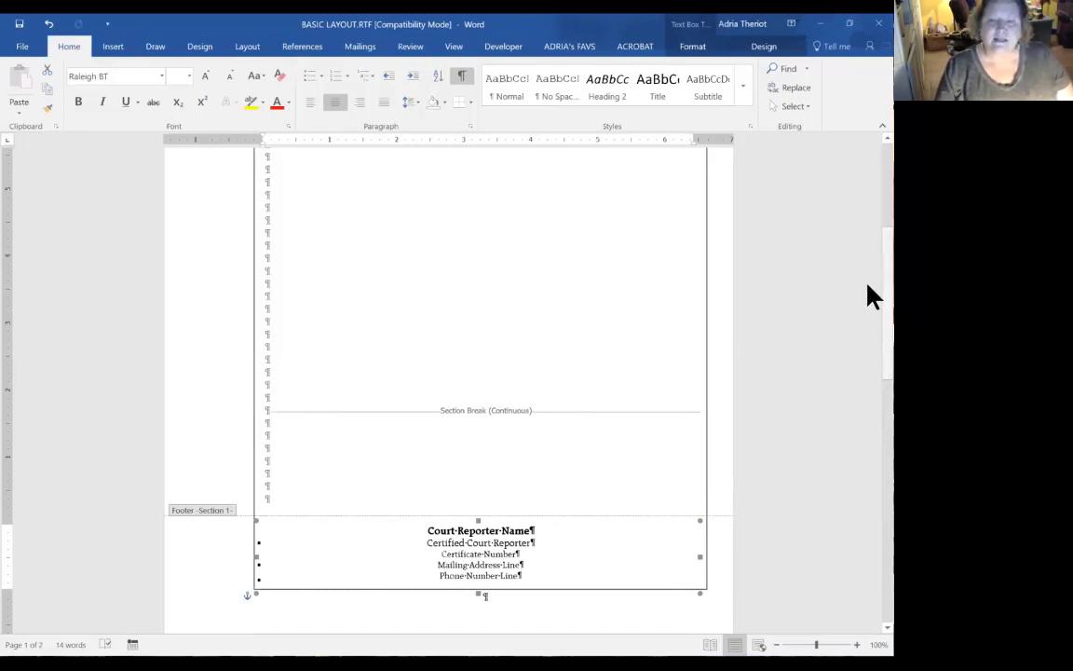
- Return to the body text and add blank lines before the second section break on page 2 to extend Section 2
scroll(867, 401, "down", 5)
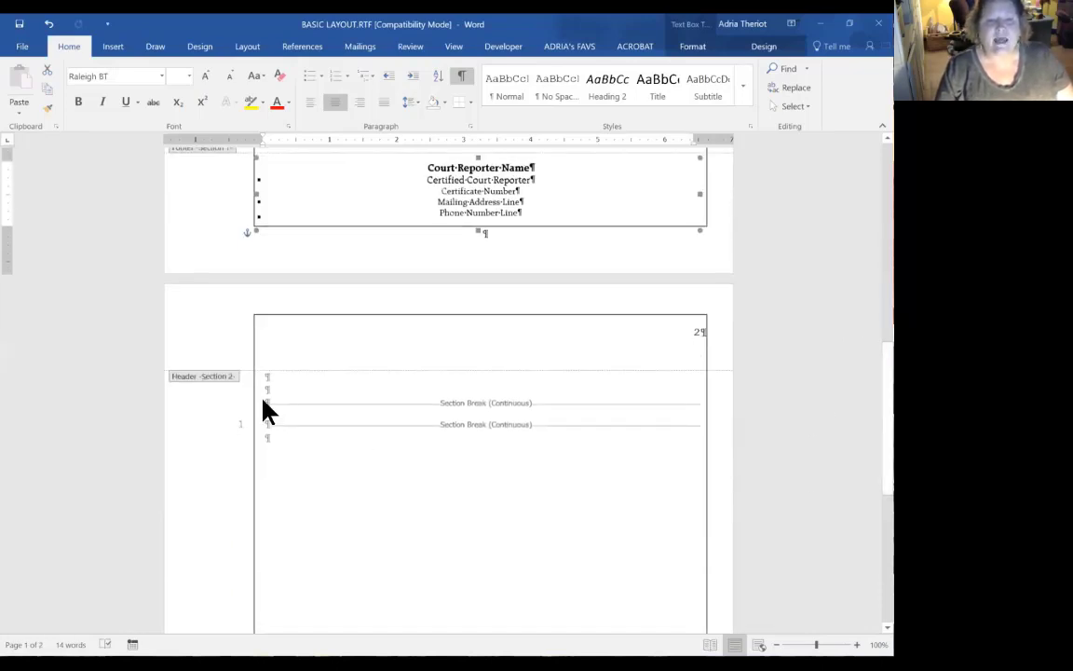
double_click(273, 408)
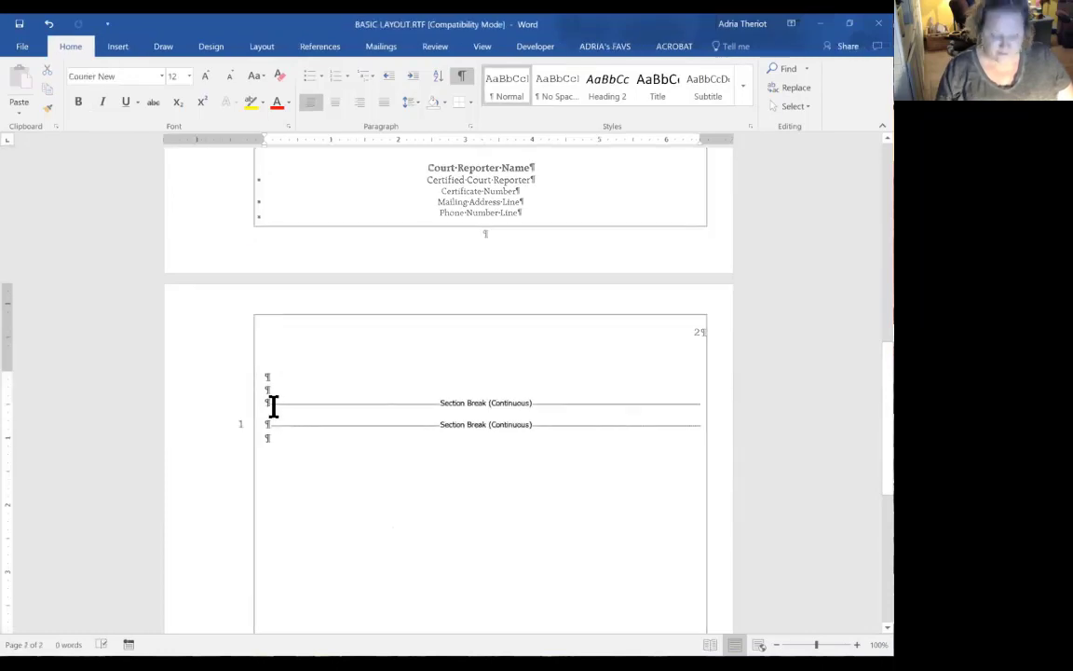
key("Return")
key("Return")
key("Return")
key("Return")
key("Return")
key("Return")
key("Return")
key("Return")
key("Return")
key("Return")
key("Return")
key("Return")
key("Return")
key("Return")
key("Return")
key("Return")
key("Return")
key("Return")
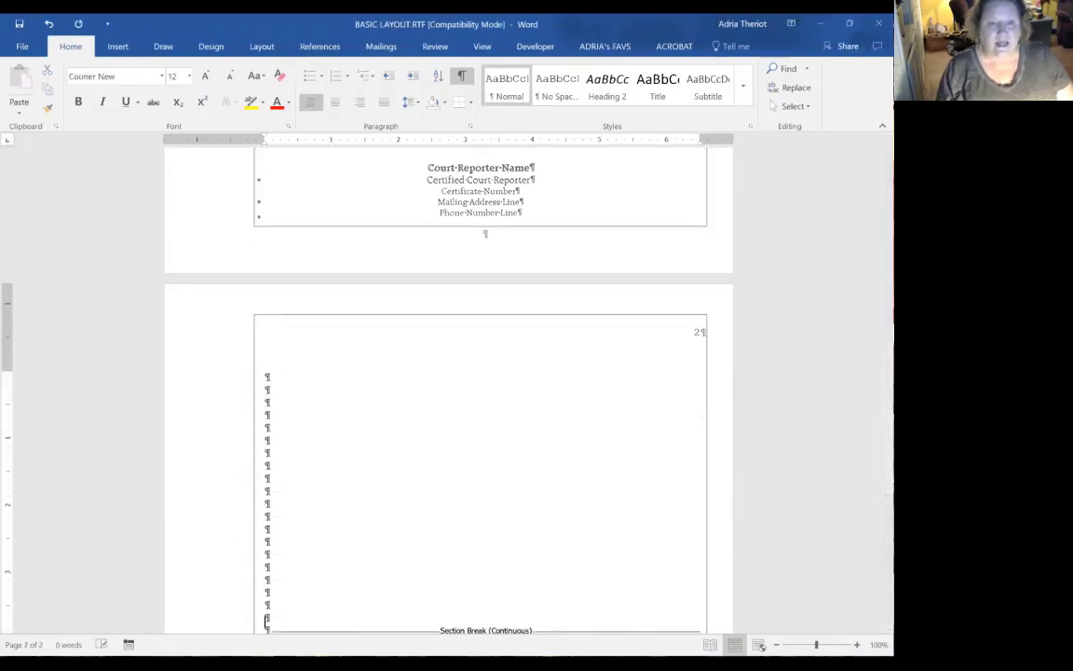
key("Return")
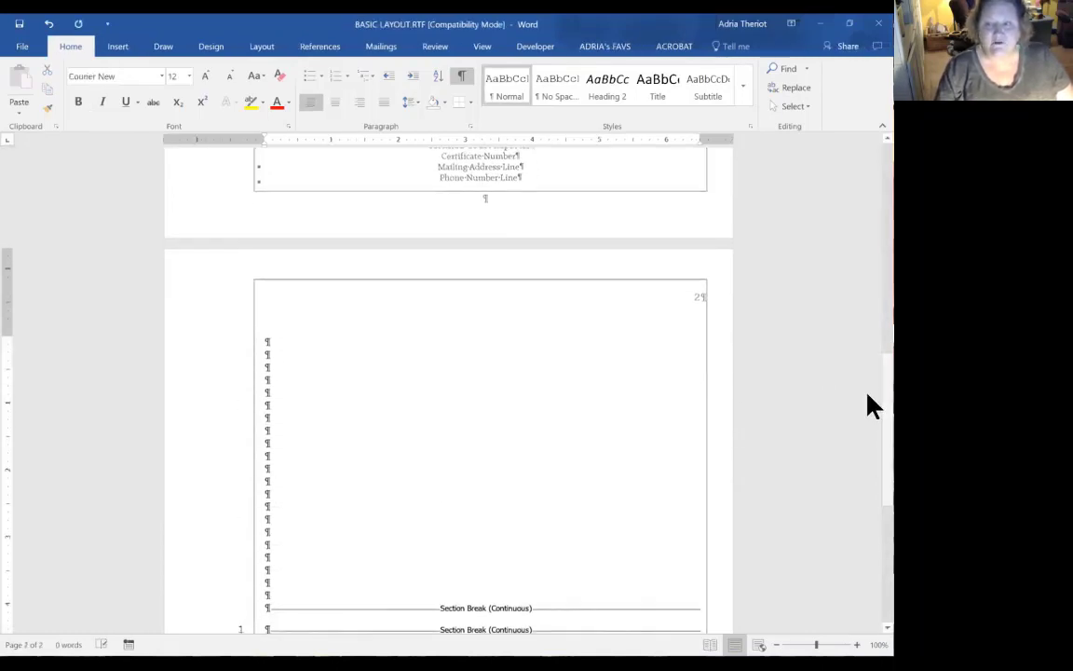
- Add seven blank lines in the line-numbered section so that its numbering runs to 8
scroll(868, 396, "down", 8)
left_click(265, 343)
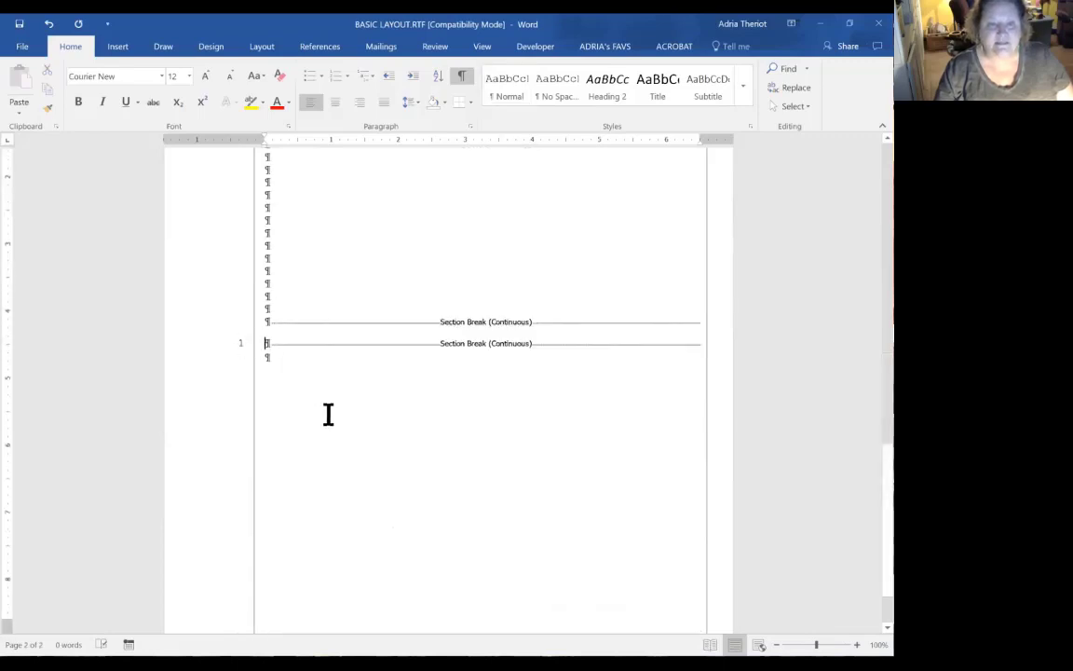
key("Return")
key("Return")
key("Return")
key("Return")
key("Return")
key("Return")
key("Return")
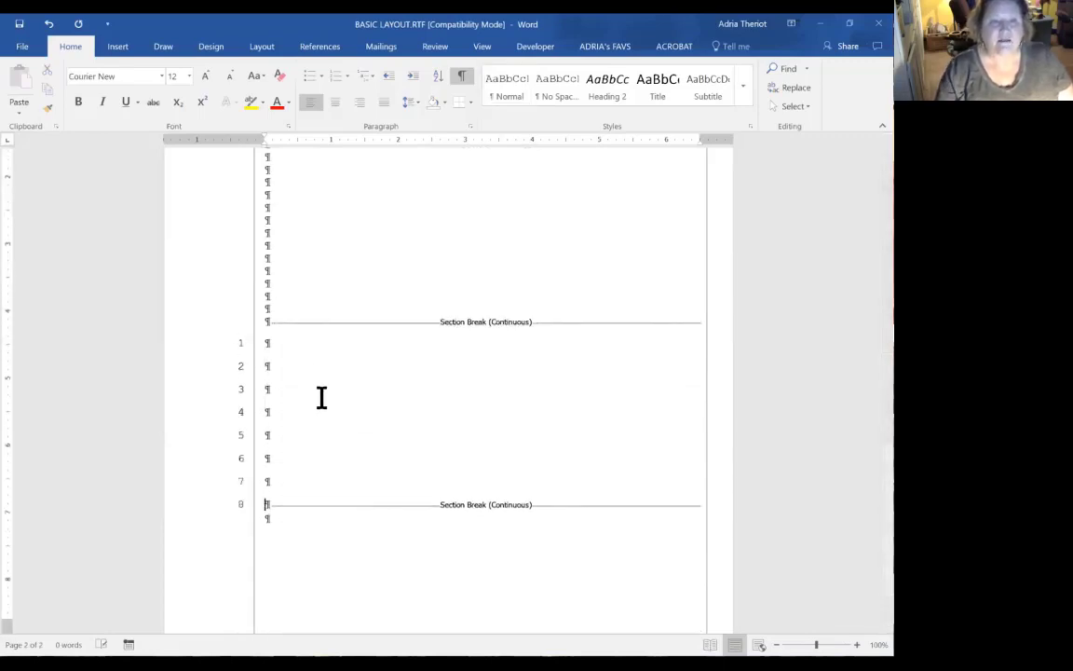
- Add twelve more blank lines before the second section break to push the line-numbered section onto page 3
left_click(269, 325)
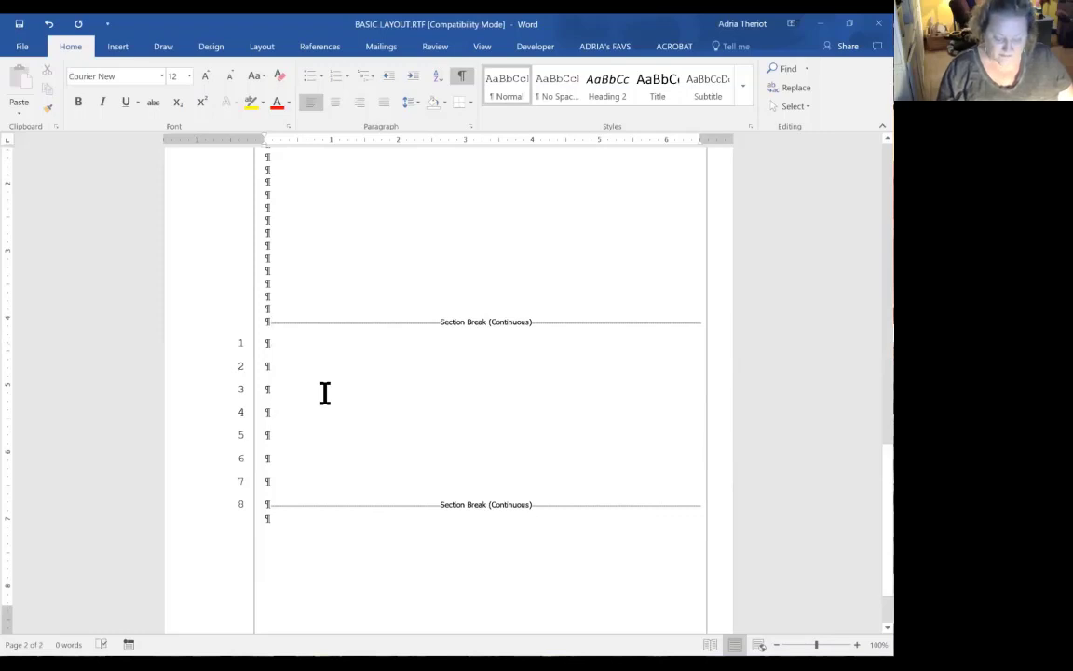
key("Return")
key("Return")
key("Return")
key("Return")
key("Return")
key("Return")
key("Return")
key("Return")
key("Return")
key("Return")
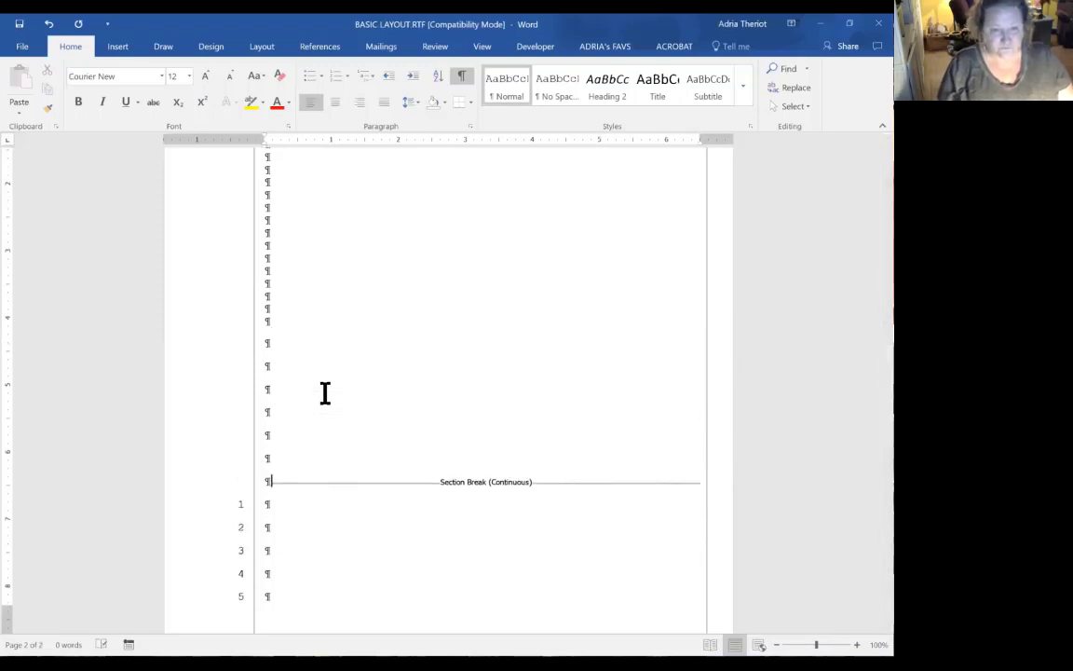
key("Return")
key("Return")
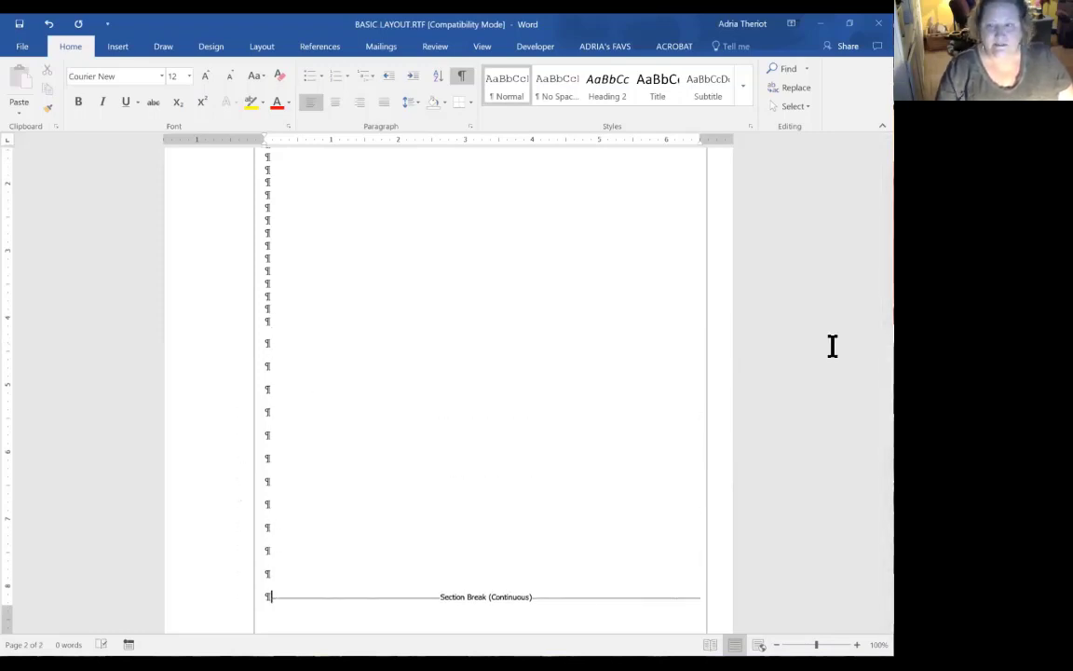
- Extend the line-numbered section on page 3 with blank lines before its section break until the numbering reaches 20
scroll(338, 606, "down", 6)
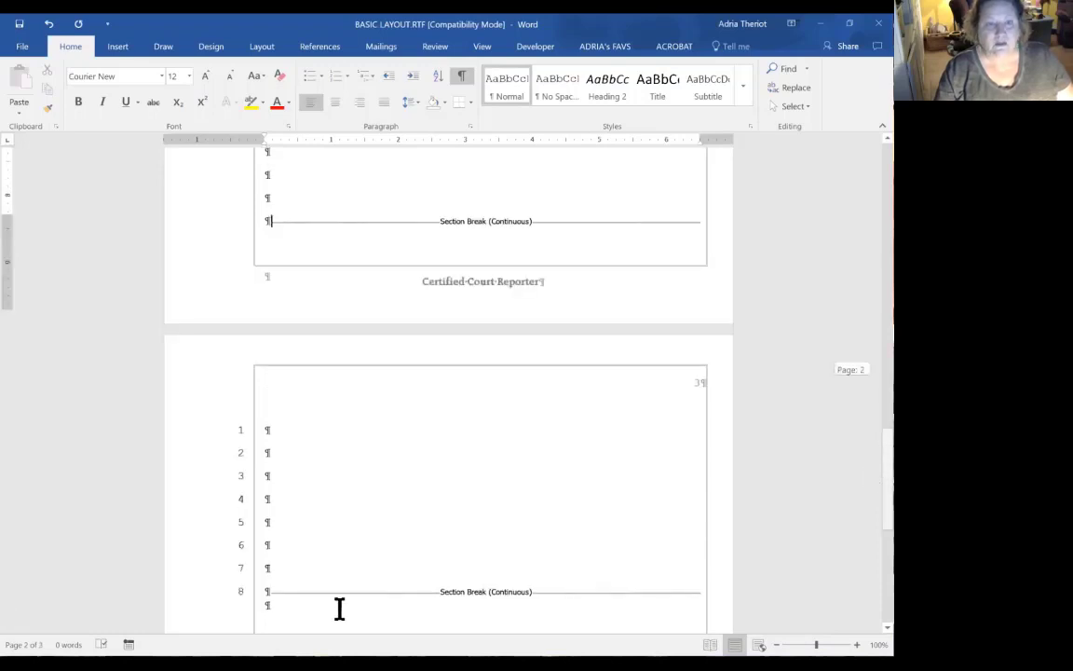
left_click(269, 510)
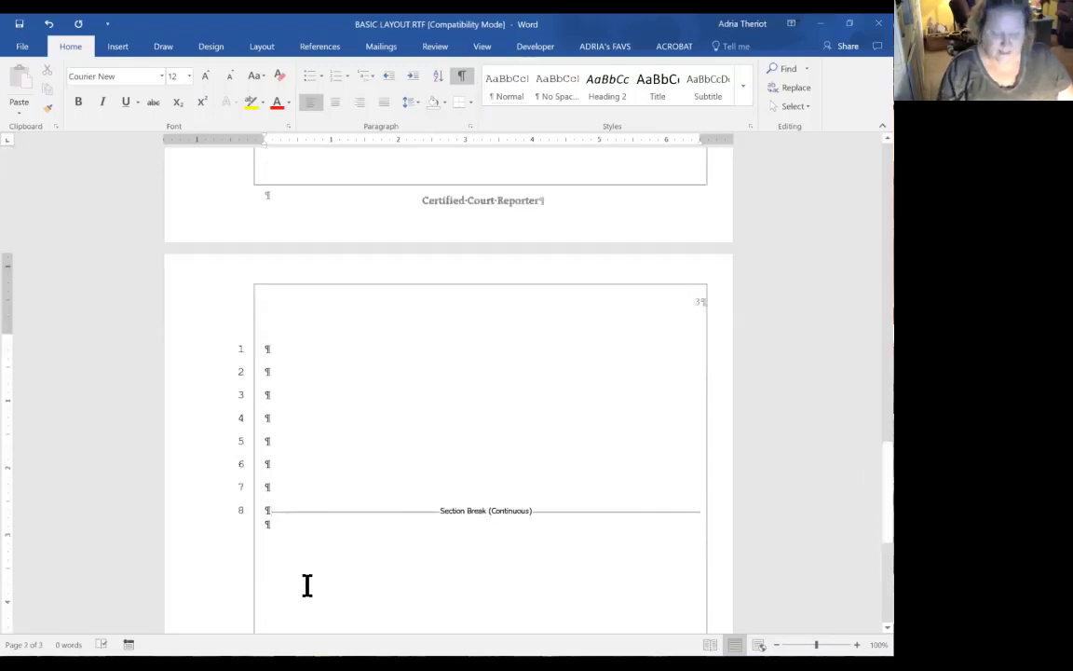
key("Return")
key("Return")
key("Return")
key("Return")
key("Return")
key("Return")
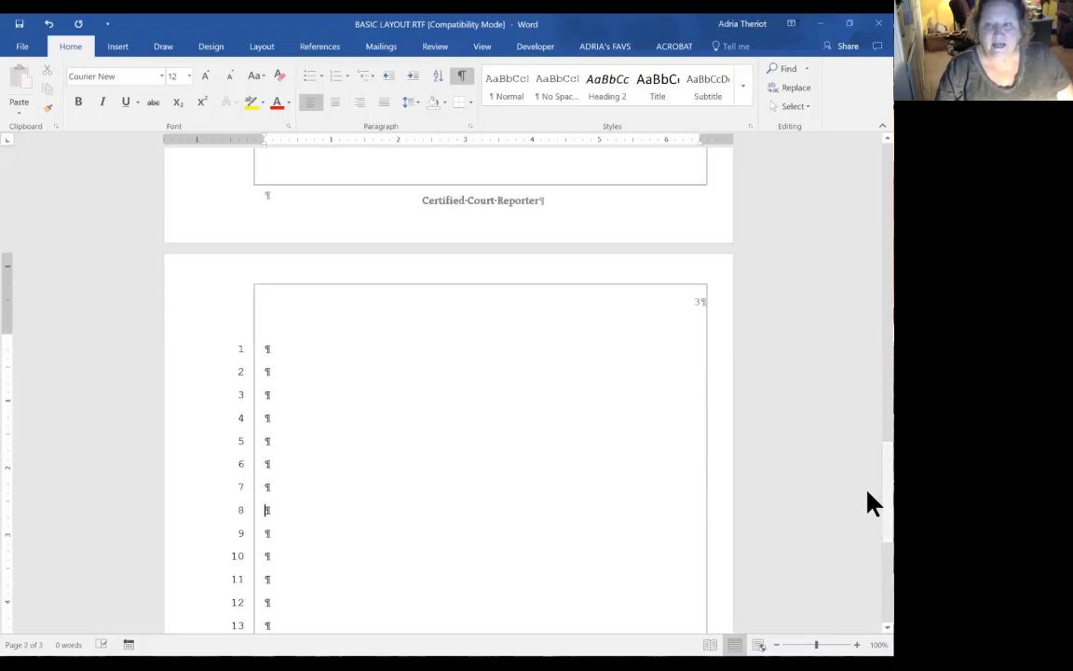
scroll(869, 583, "down", 5)
key("Return")
key("Return")
key("Return")
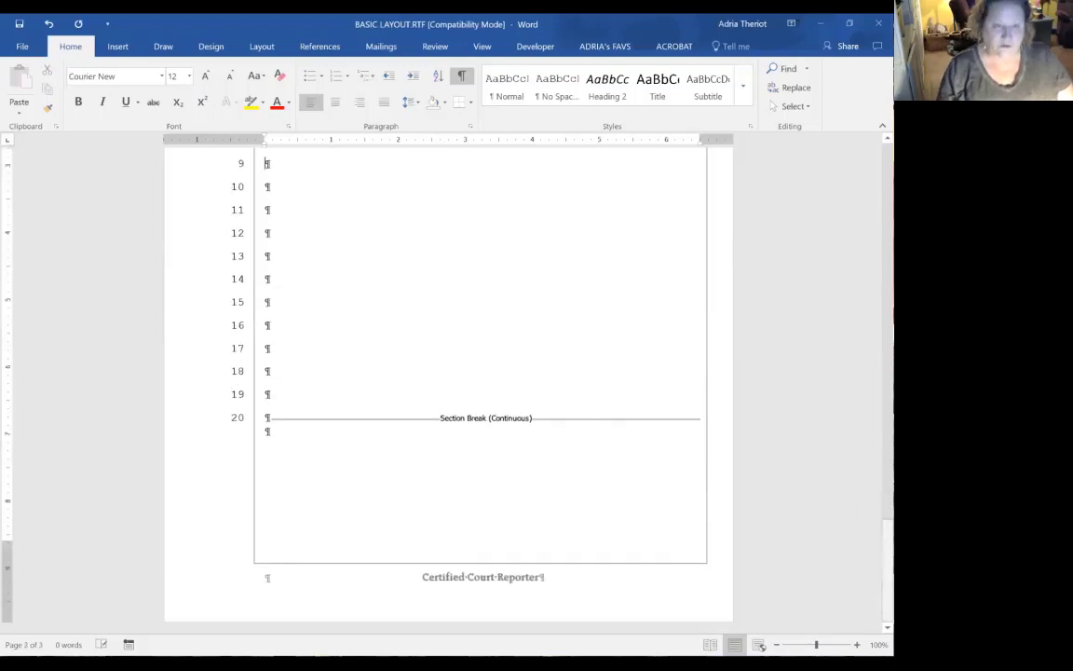
- Add blank lines before the section break of the line-numbered section on page 3 until the numbering reaches 25
key("Return")
key("Return")
key("Return")
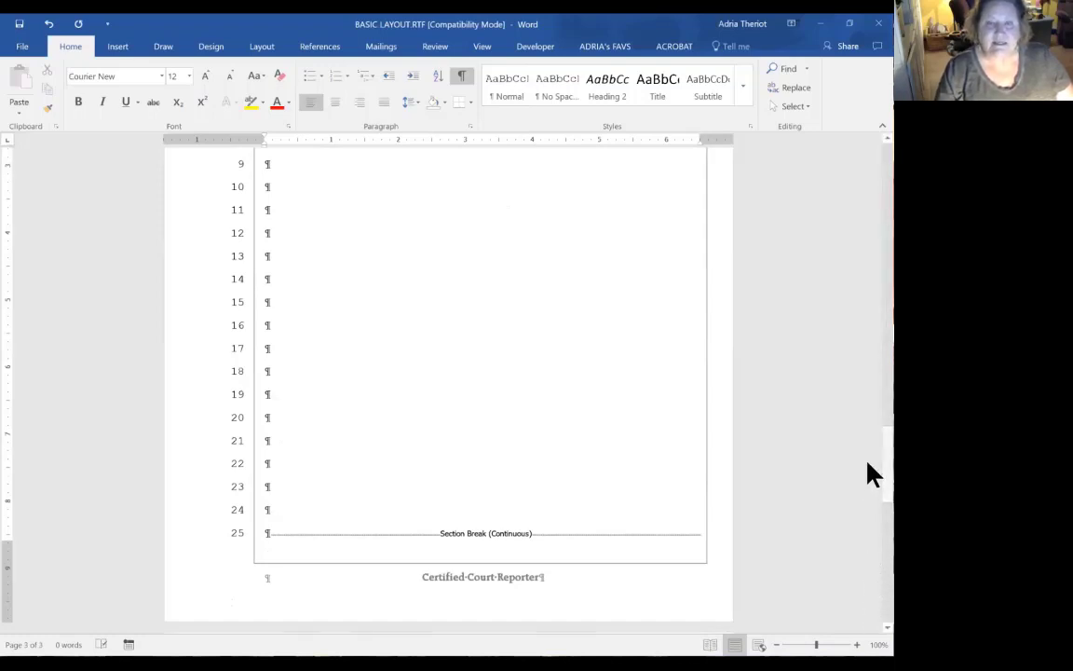
- Look through pages 1 to 4 and examine how the headers, footers and line numbering differ between the four sections
left_click_drag(867, 502, 867, 511)
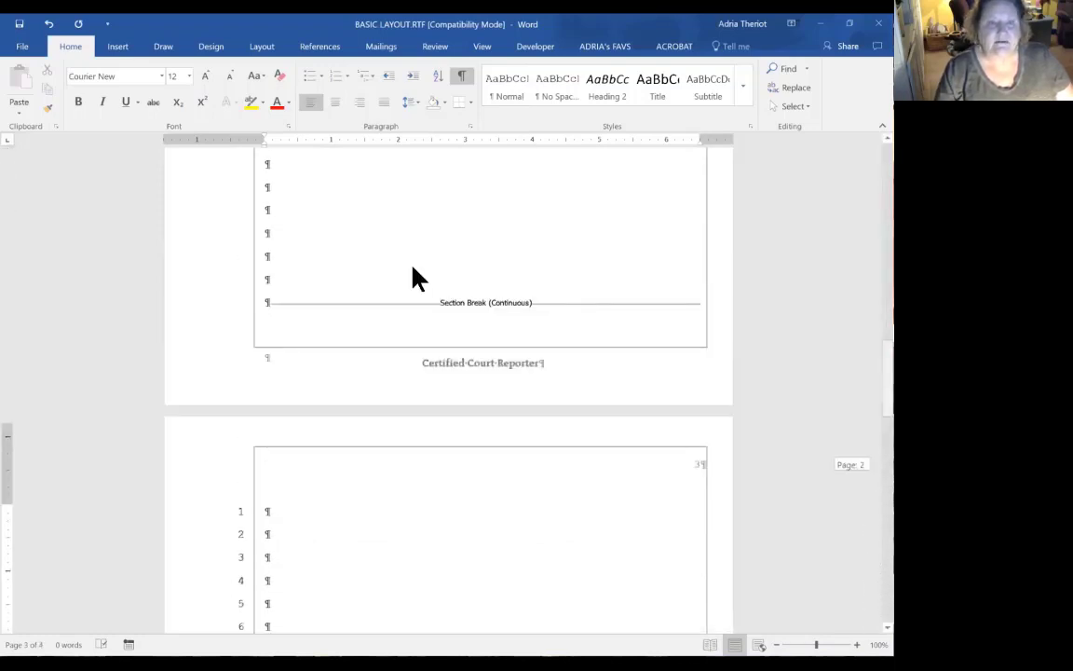
scroll(412, 264, "down", 10)
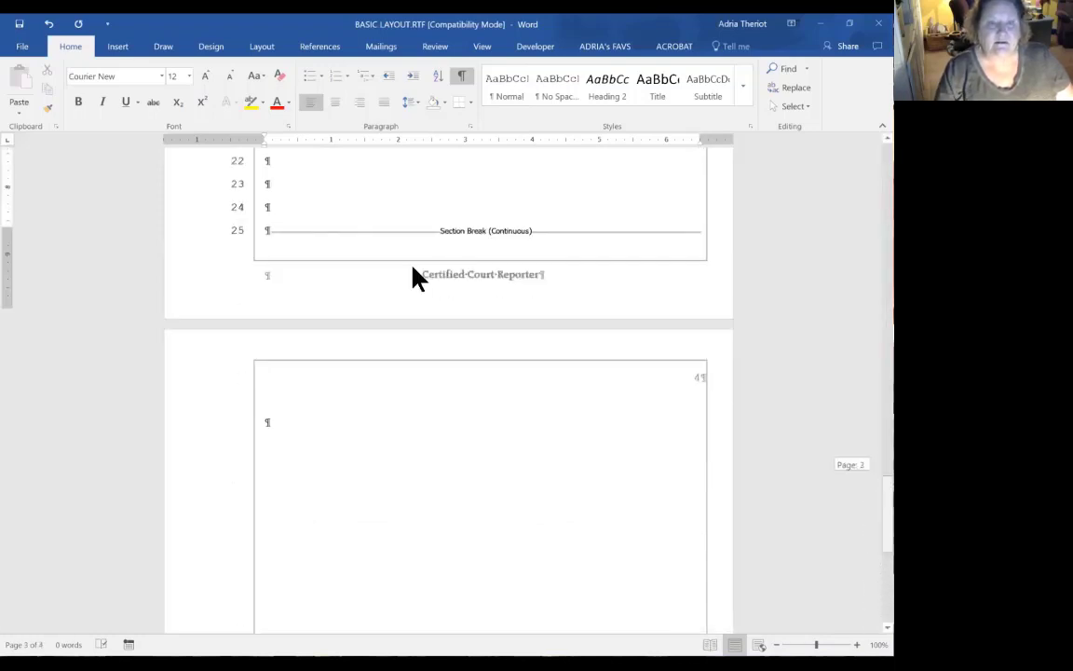
left_click(270, 407)
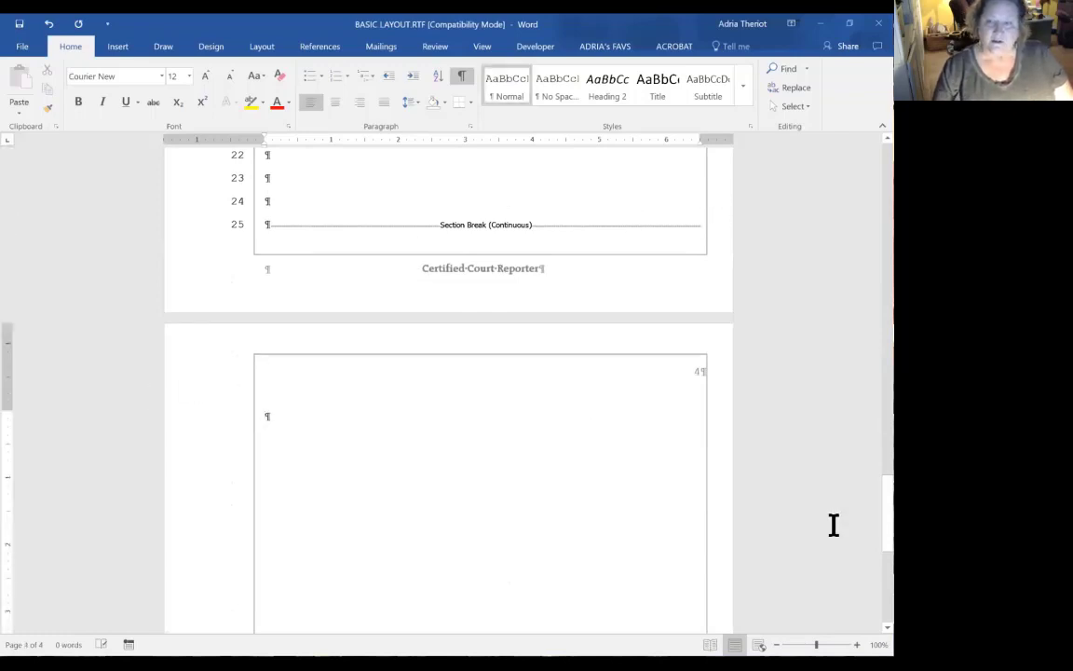
left_click_drag(867, 522, 868, 140)
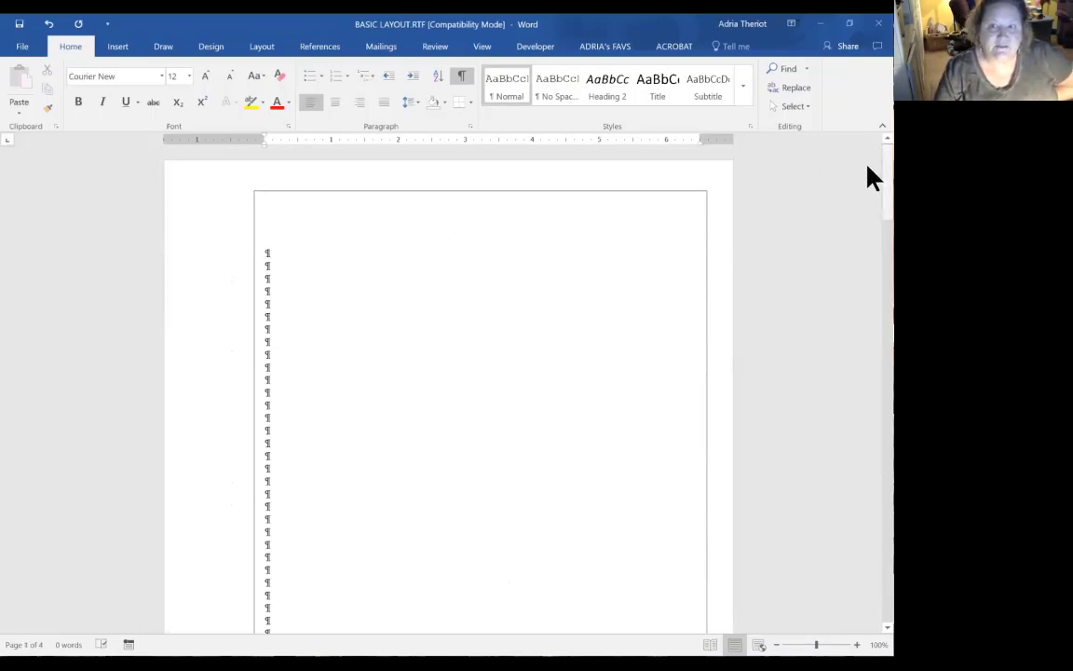
left_click_drag(868, 169, 869, 216)
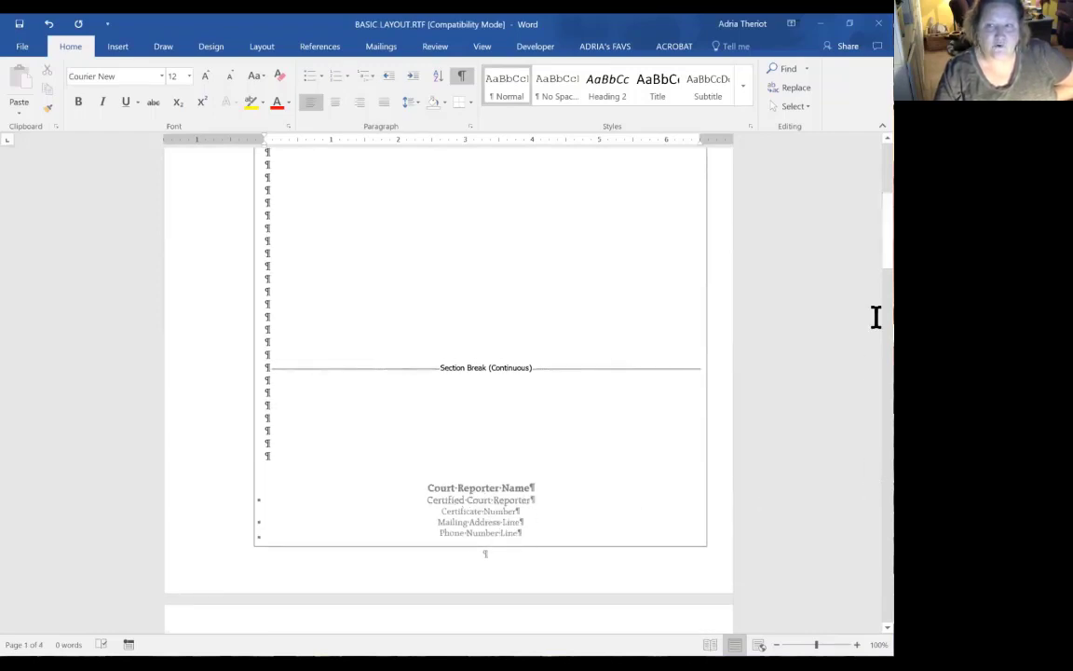
left_click_drag(867, 237, 876, 326)
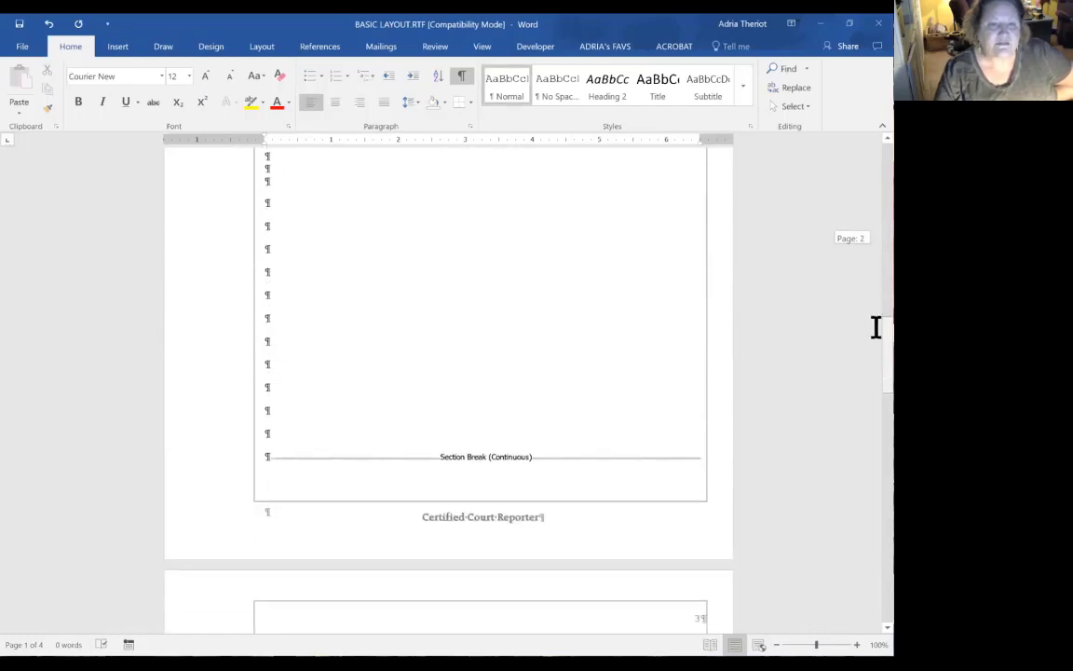
left_click(285, 165)
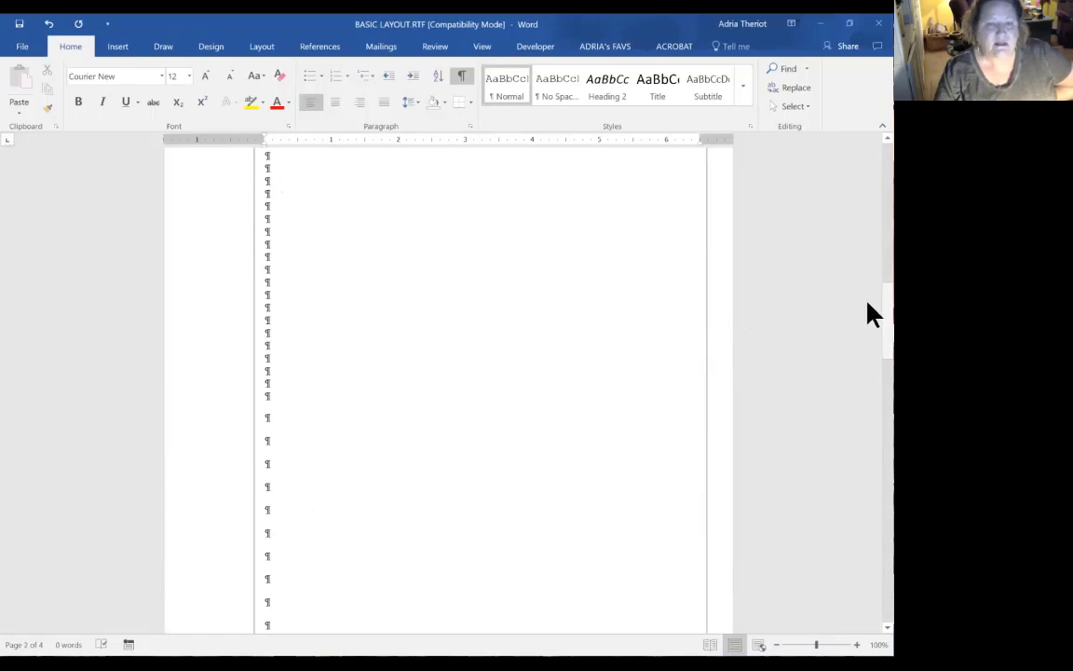
left_click_drag(867, 314, 868, 387)
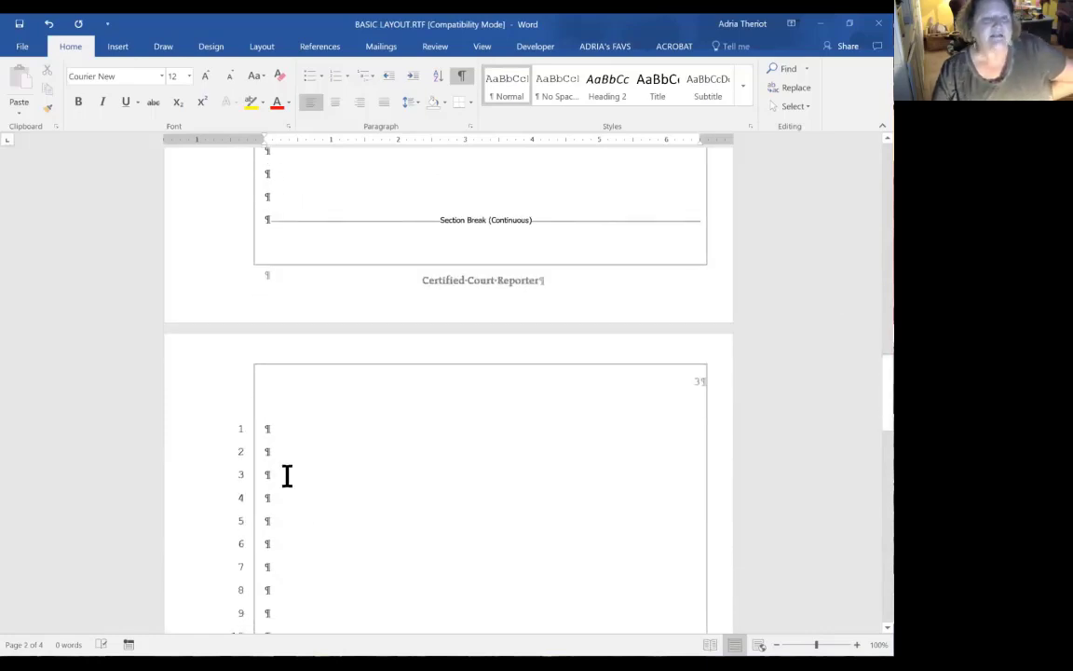
left_click(270, 427)
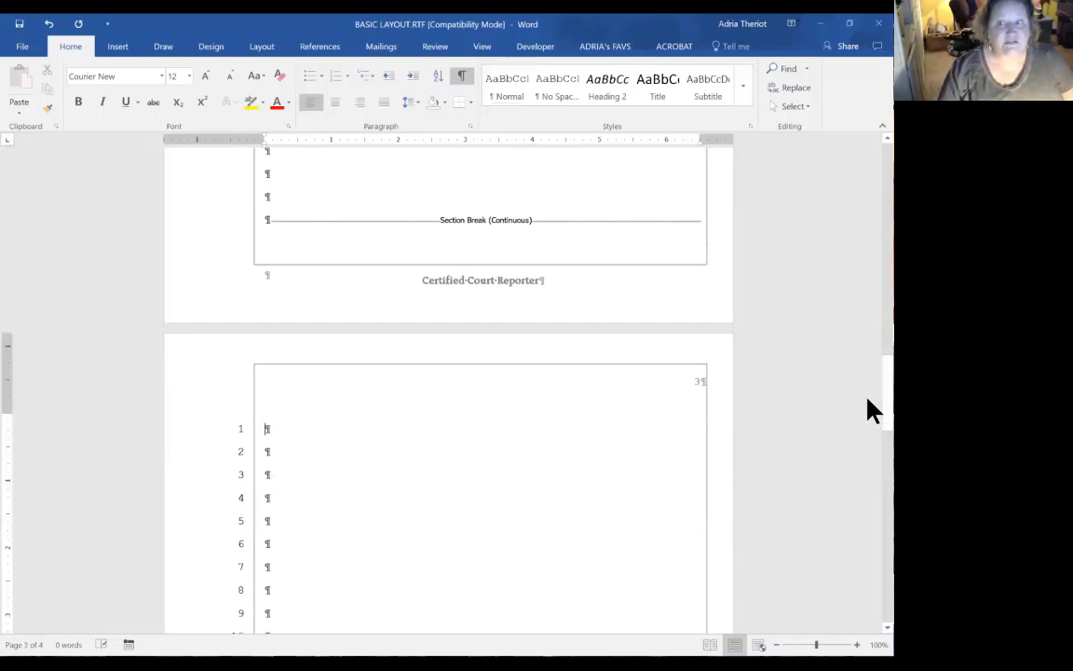
scroll(867, 503, "down", 15)
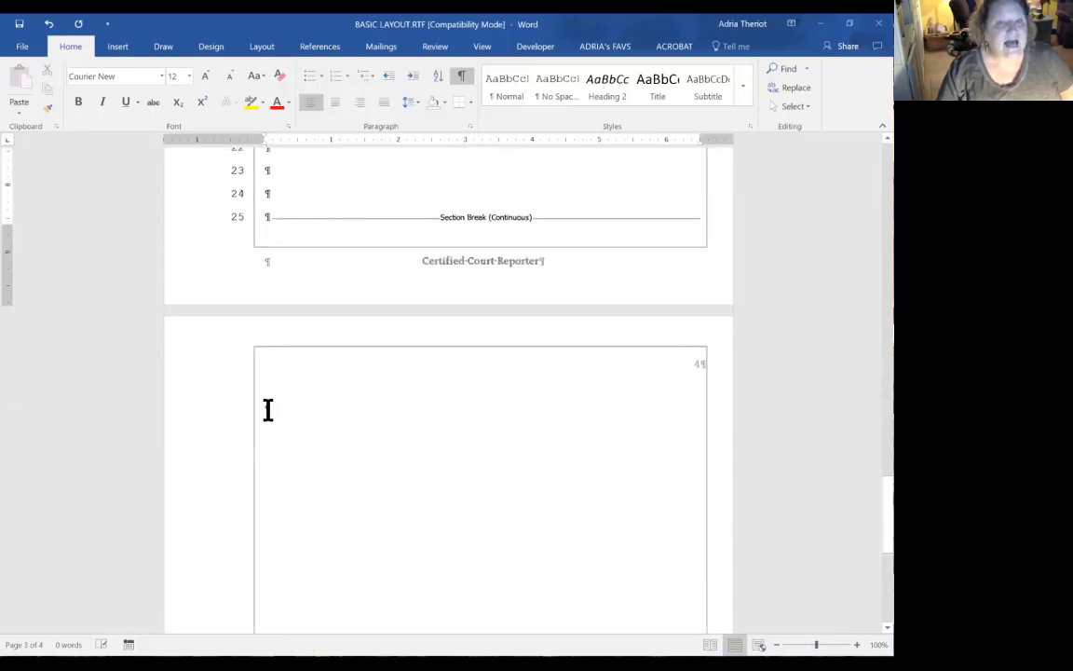
left_click(267, 411)
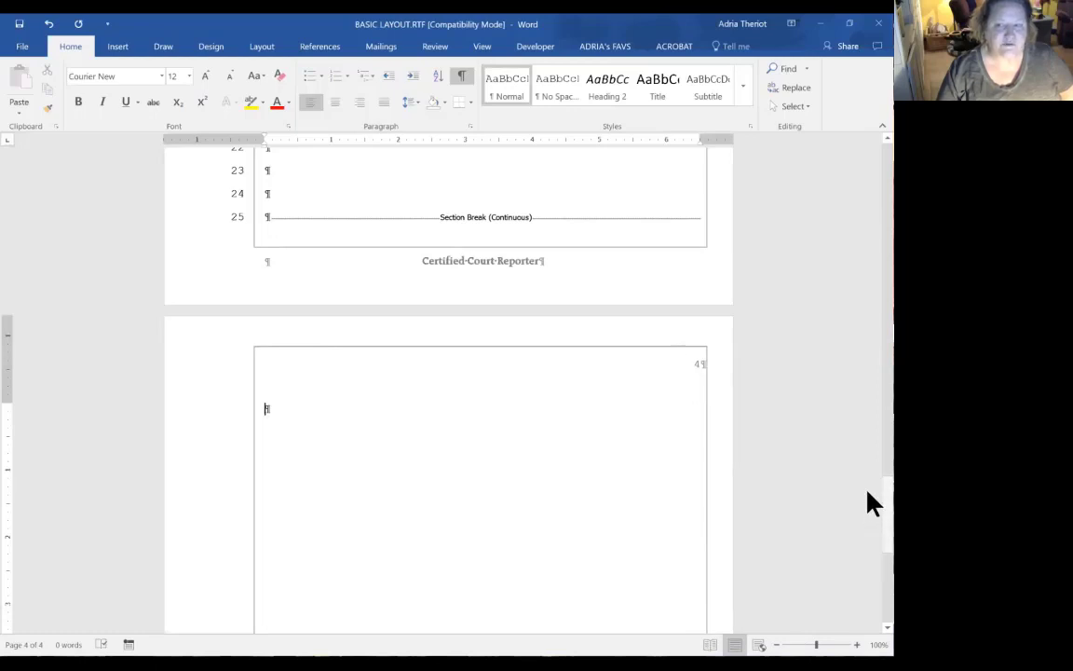
scroll(872, 503, "down", 10)
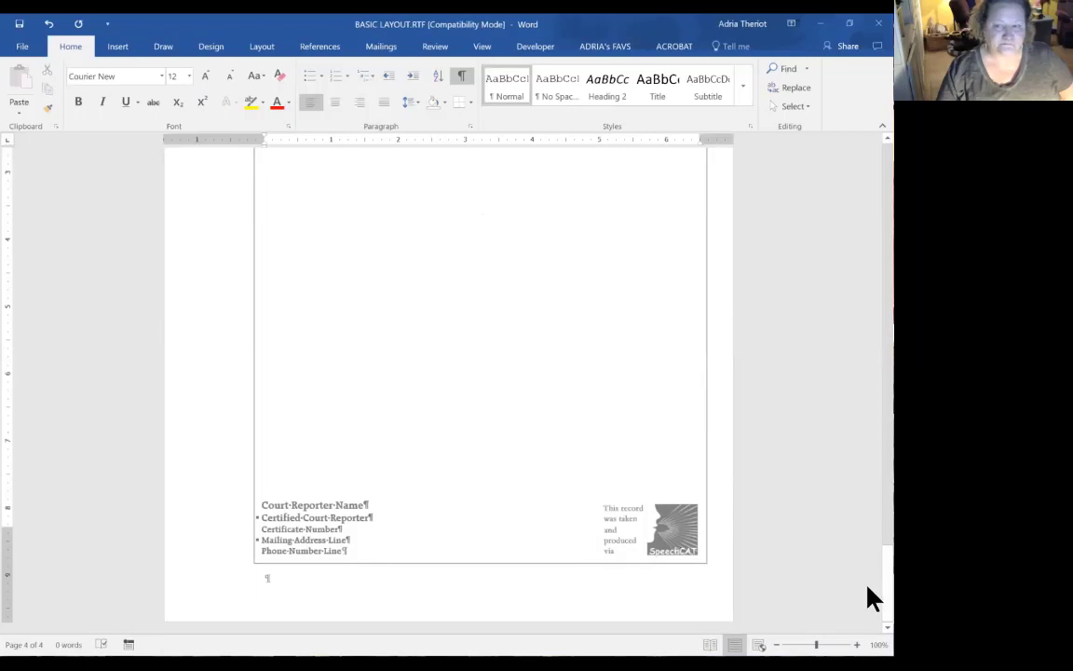
scroll(872, 152, "up", 10)
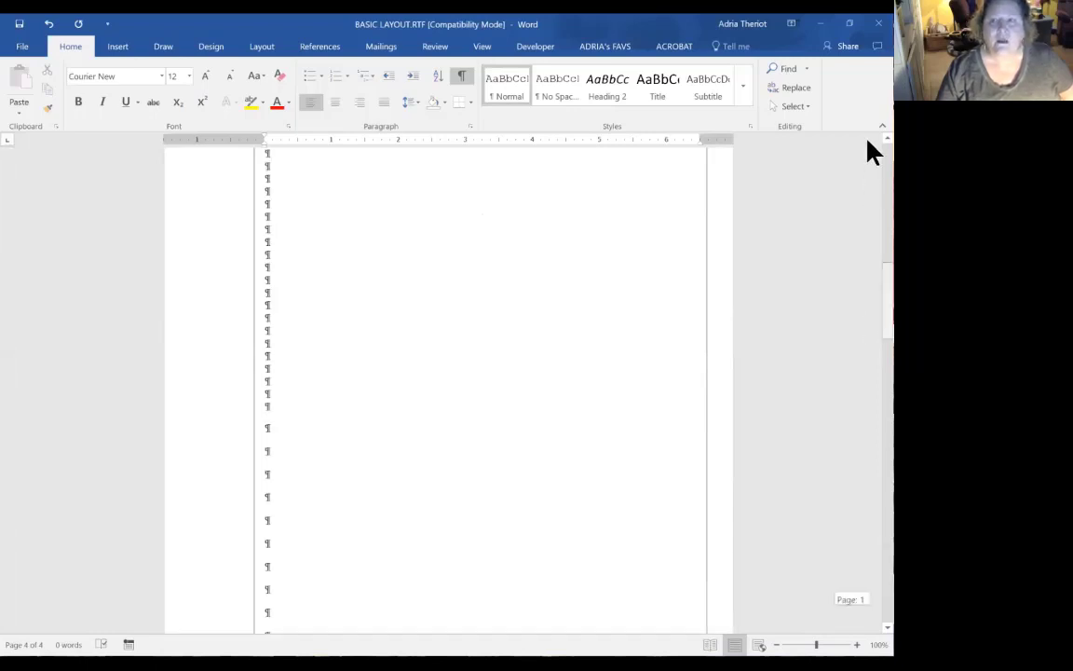
- Delete the blank lines of the first section so that only the paragraph holding its section break remains
left_click_drag(270, 249, 284, 529)
key("Delete")
key("Delete")
key("Delete")
key("Delete")
key("Delete")
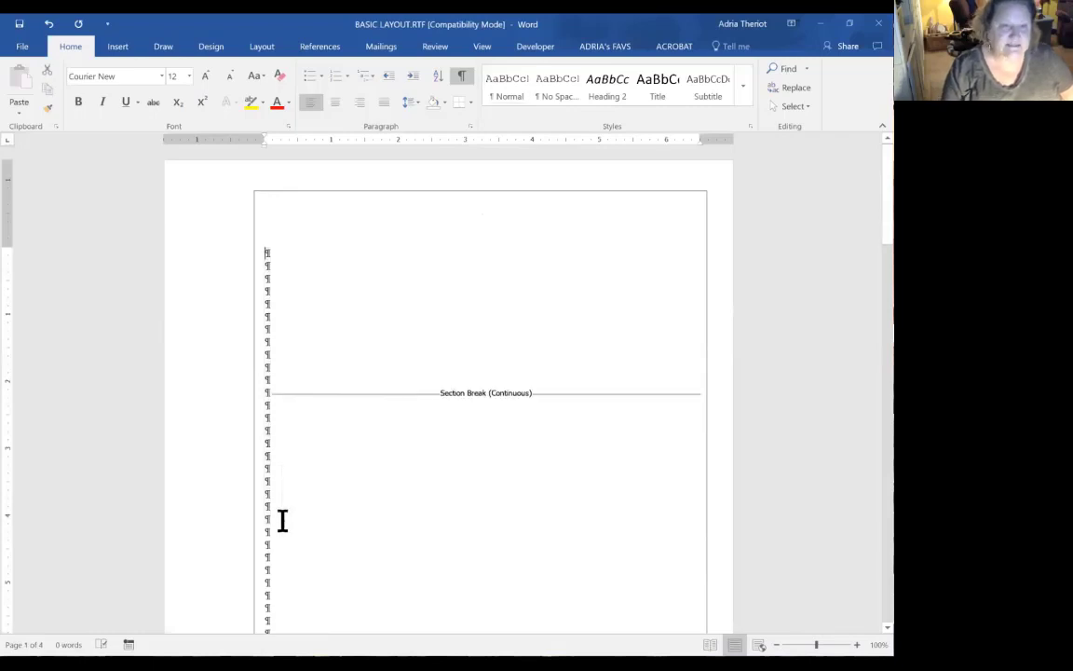
key("Delete")
key("Delete")
key("Delete")
key("Delete")
key("Delete")
key("Delete")
key("Delete")
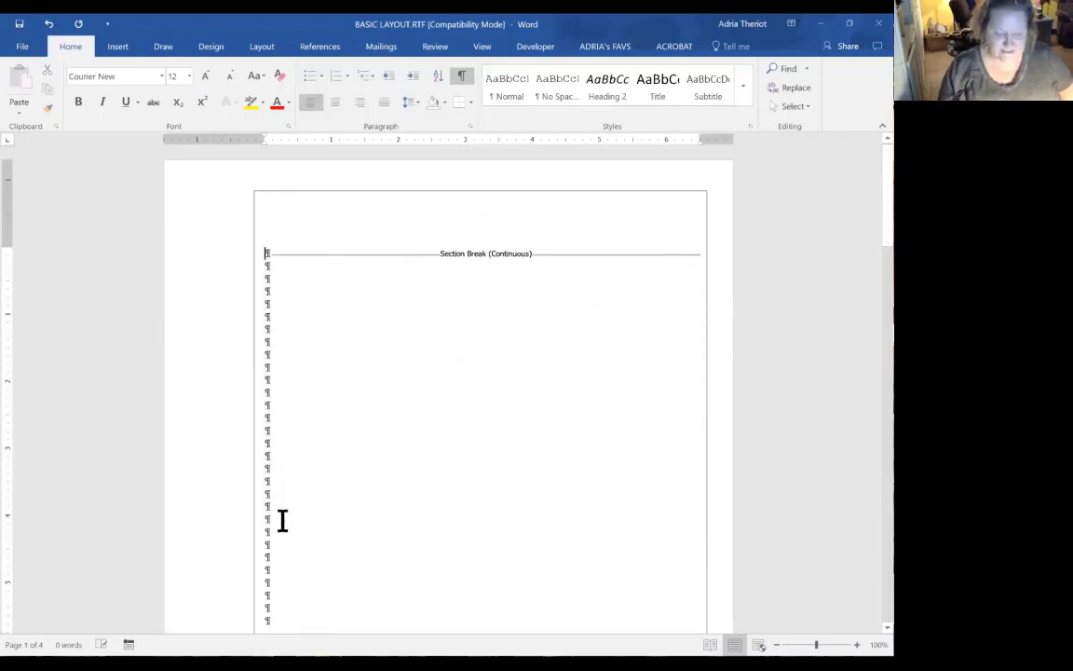
- Delete all blank lines of the second section, leaving only the paragraph with the second continuous section break
key("Delete")
key("Delete")
key("Delete")
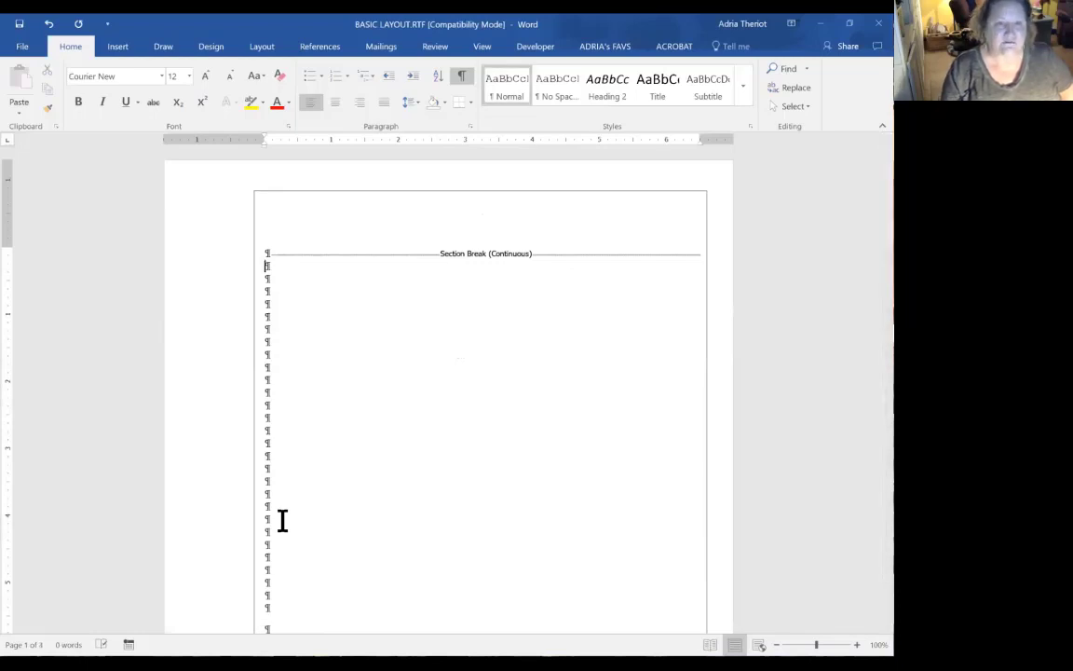
key("Delete")
key("Delete")
key("Delete")
key("Delete")
key("Delete")
key("Delete")
key("Delete")
key("Delete")
key("Delete")
key("Delete")
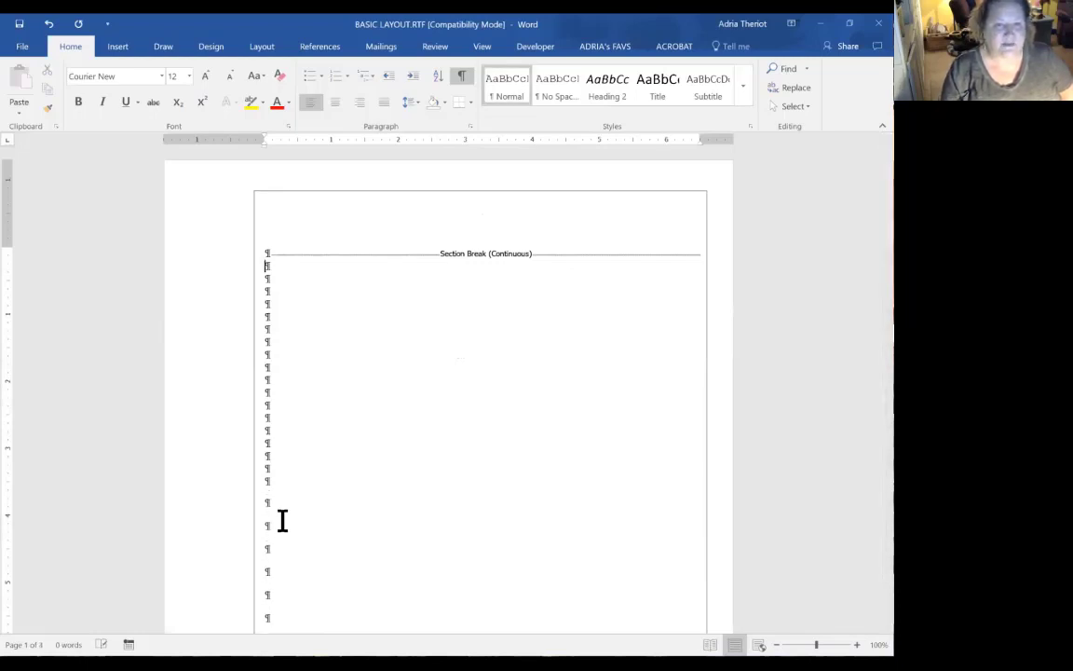
key("Delete")
key("Delete")
key("Delete")
key("Delete")
key("Delete")
key("Delete")
key("Delete")
key("Delete")
key("Delete")
key("Delete")
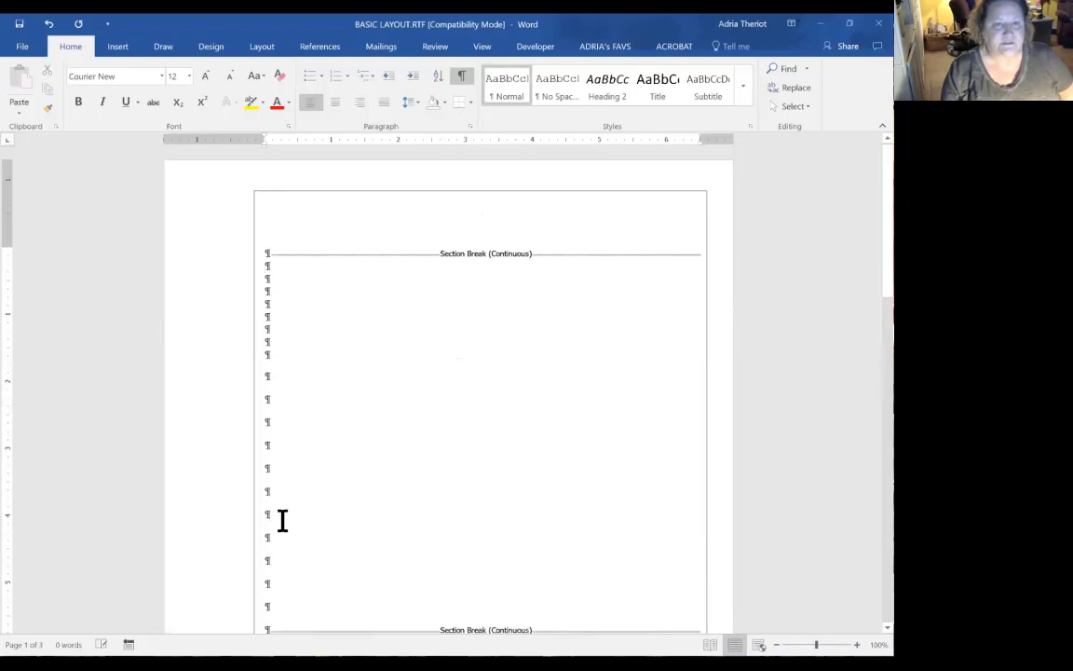
key("Delete")
key("Delete")
key("Delete")
key("Delete")
key("Delete")
key("Delete")
key("Delete")
key("Delete")
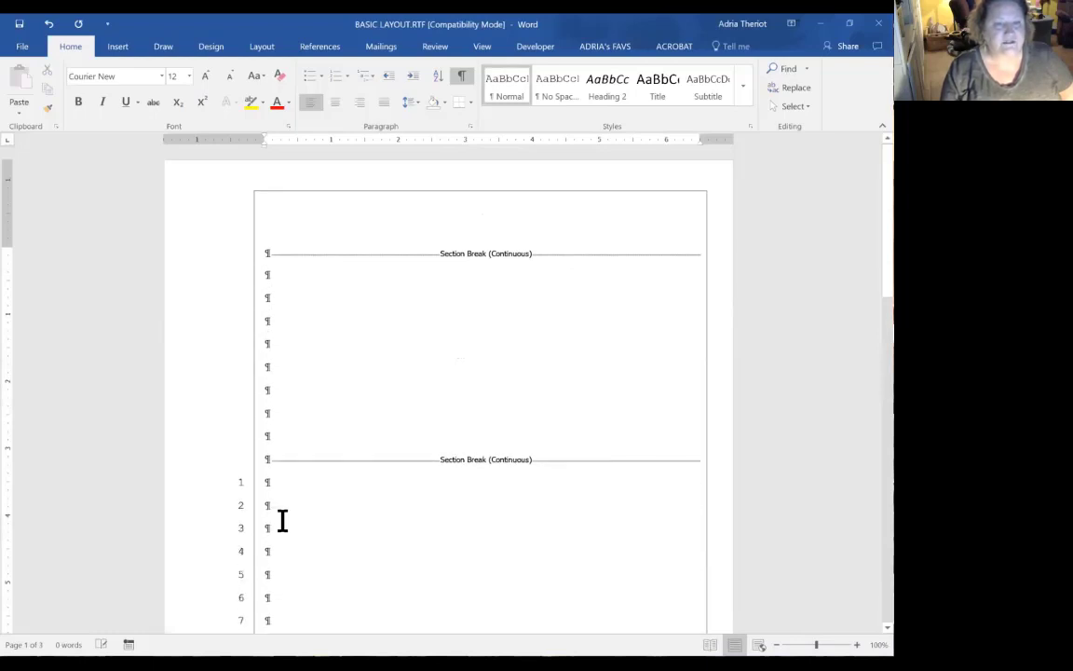
key("Delete")
key("Delete")
key("Delete")
key("Delete")
key("Delete")
key("Delete")
key("Delete")
key("Delete")
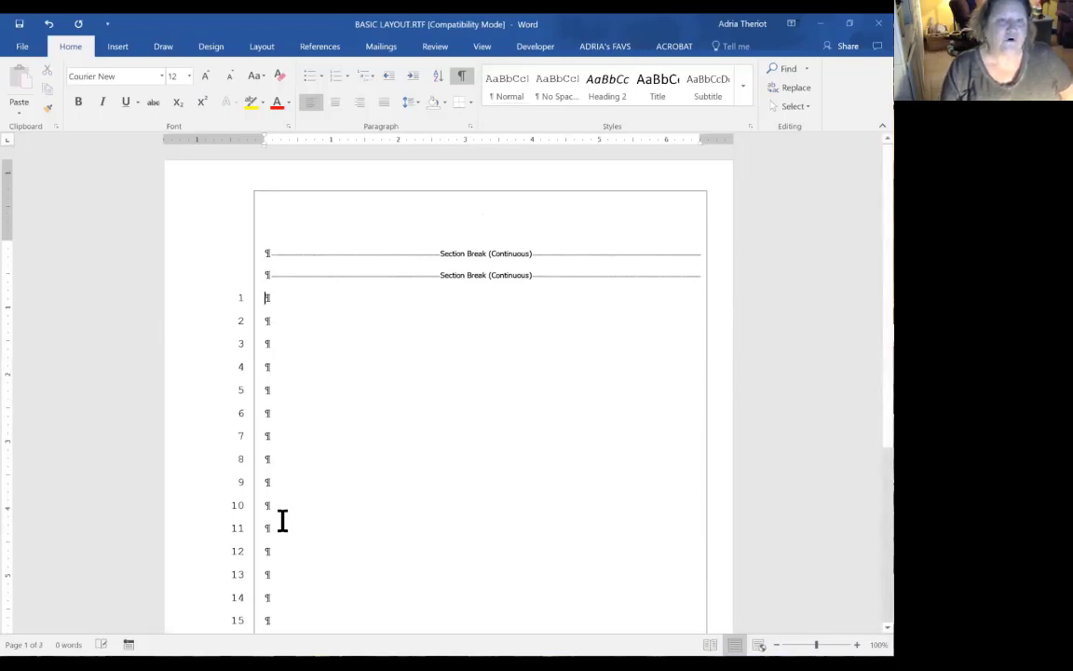
- Delete the blank lines of the line-numbered section down to line 1, and close the layout document with its changes saved
key("Delete")
key("Delete")
key("Delete")
key("Delete")
key("Delete")
key("Delete")
key("Delete")
key("Delete")
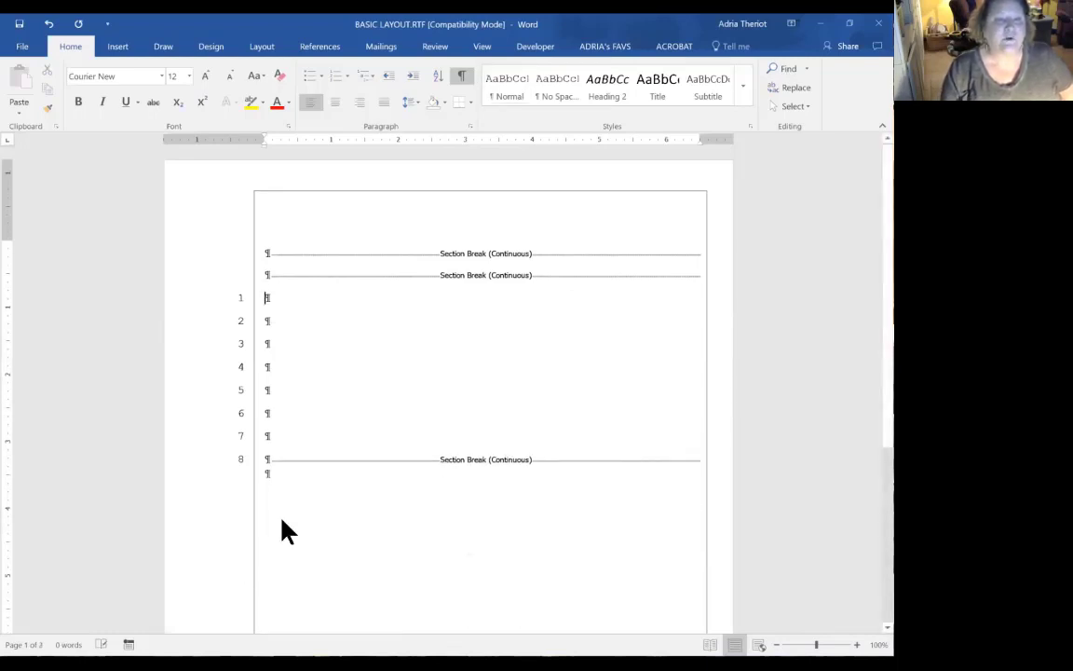
key("Delete")
key("Delete")
key("Delete")
key("Delete")
key("Delete")
key("Delete")
key("Delete")
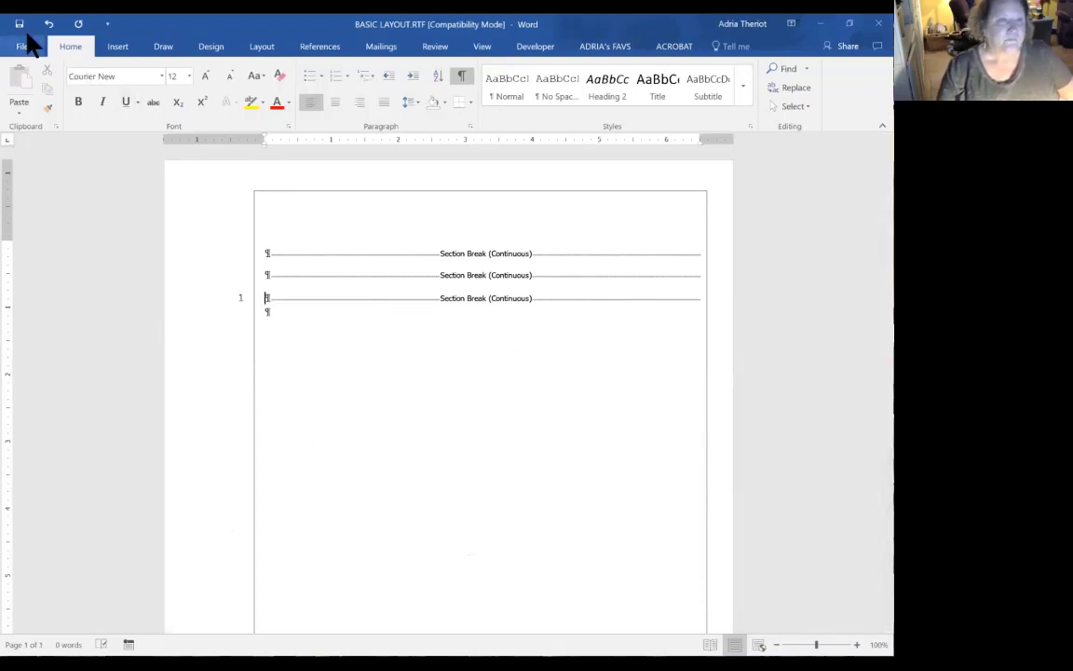
left_click(876, 26)
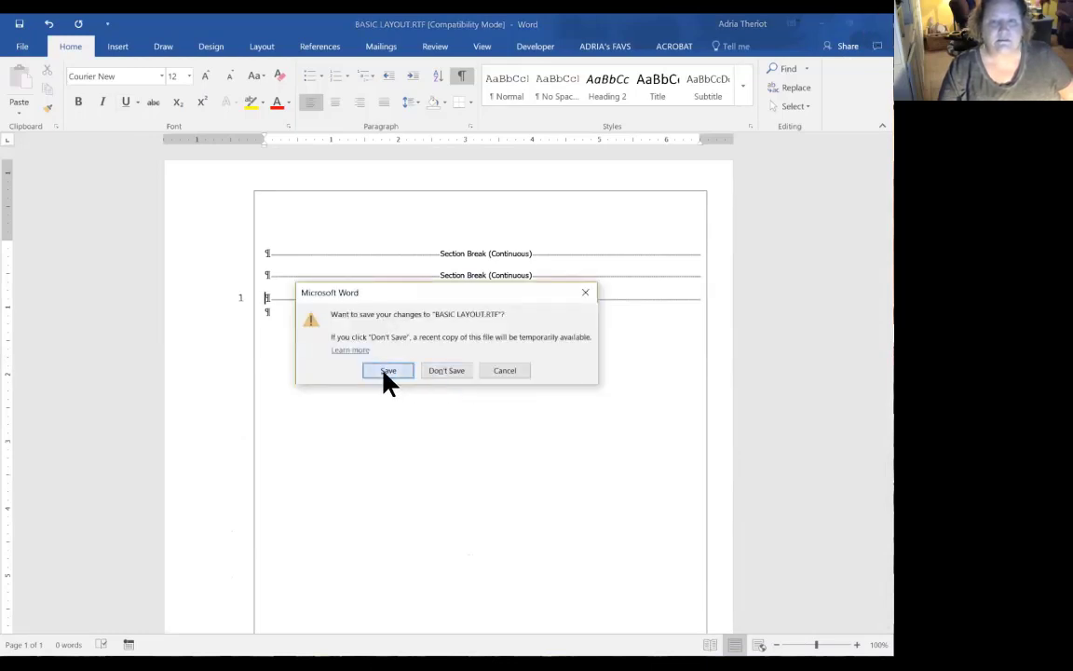
left_click(387, 372)
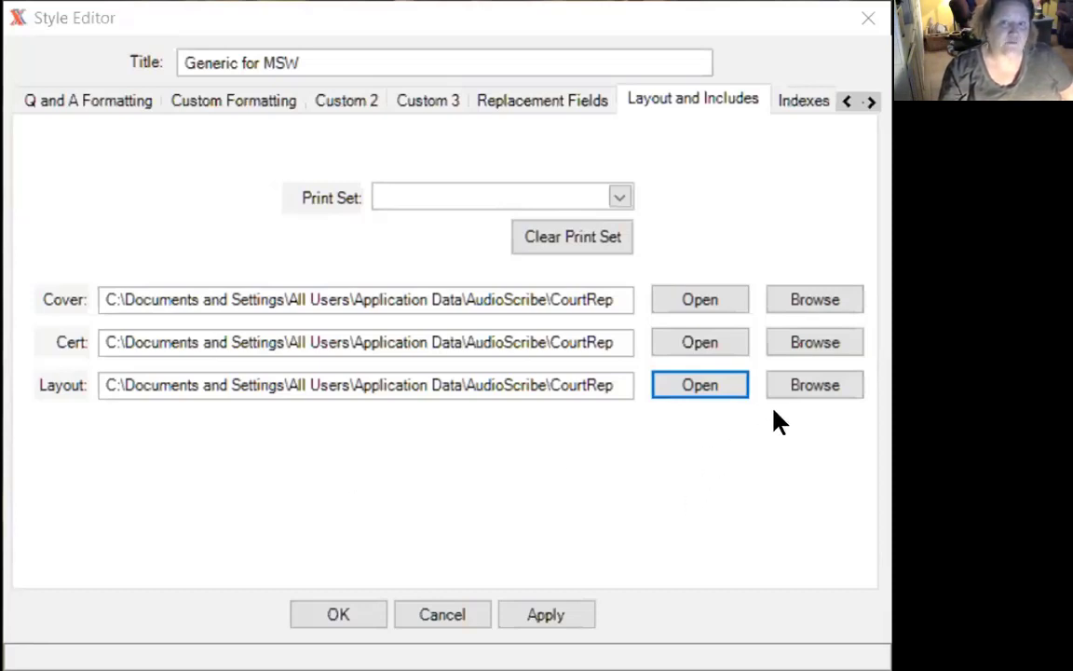
- In the style's index settings, move the Objection Index name from List Name 4 to List Name 8
left_click(868, 101)
left_click(869, 101)
left_click(868, 101)
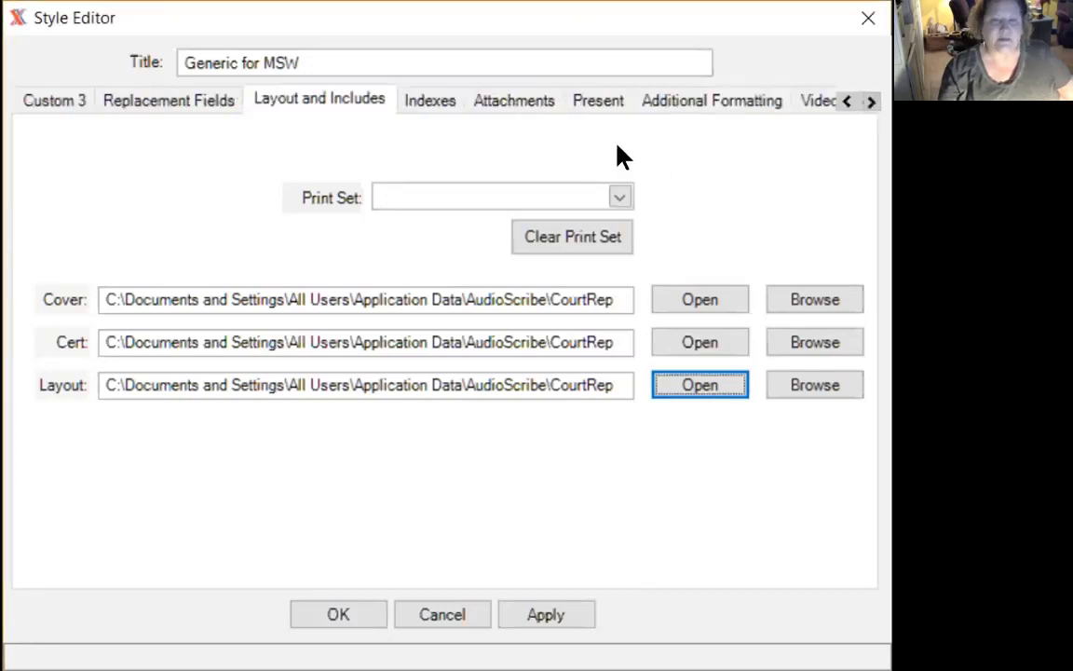
left_click(417, 112)
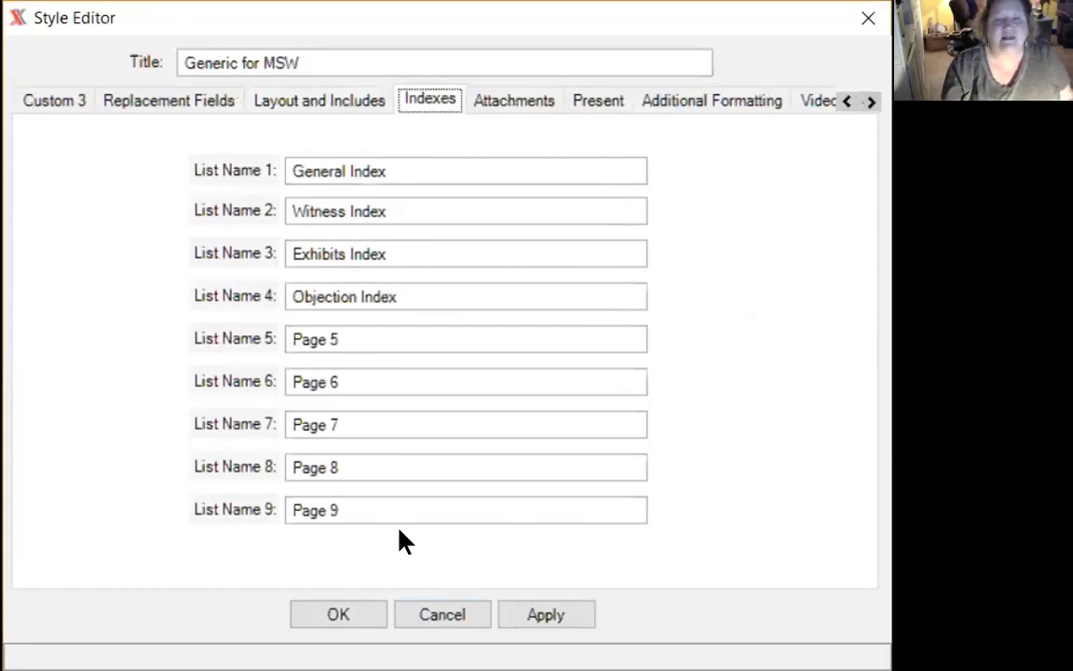
left_click(394, 287)
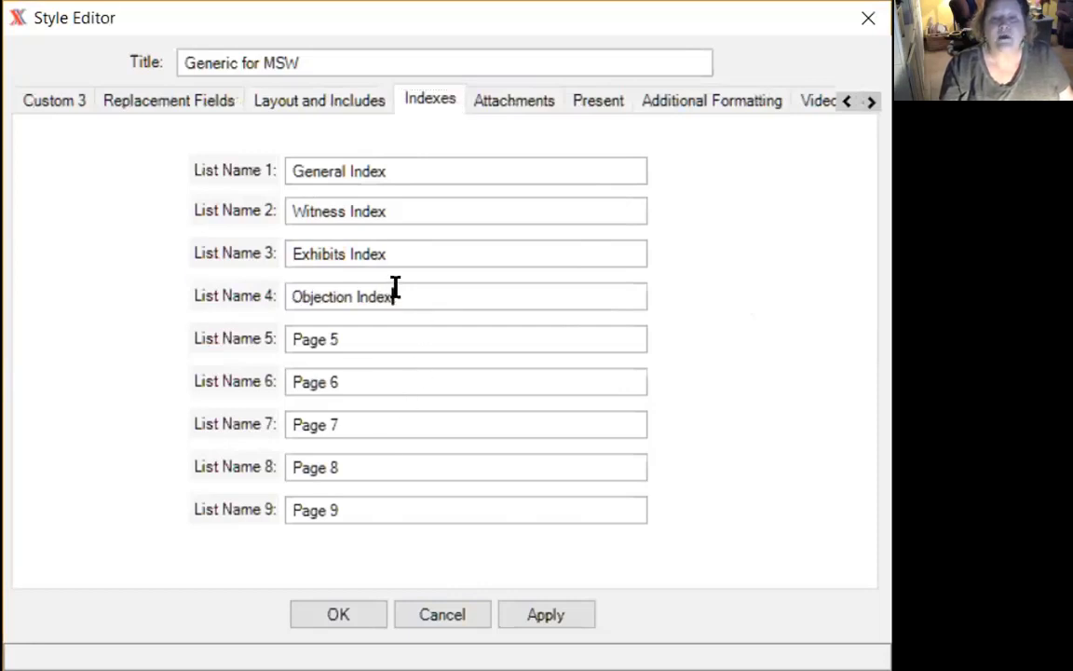
left_click_drag(395, 288, 232, 297)
key("ctrl+c")
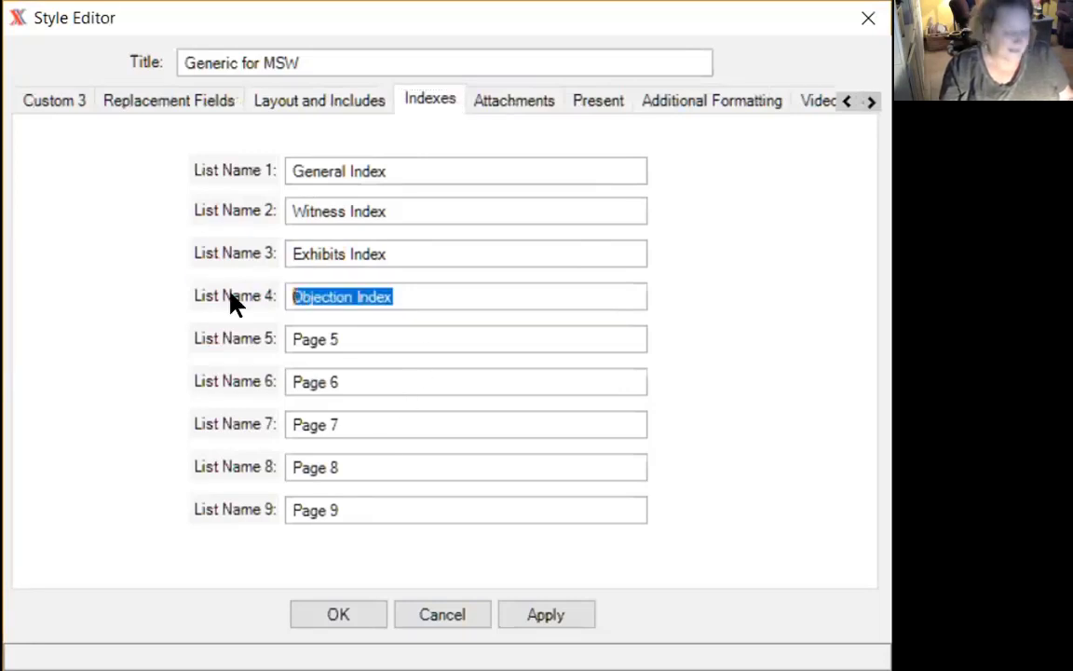
key("BackSpace")
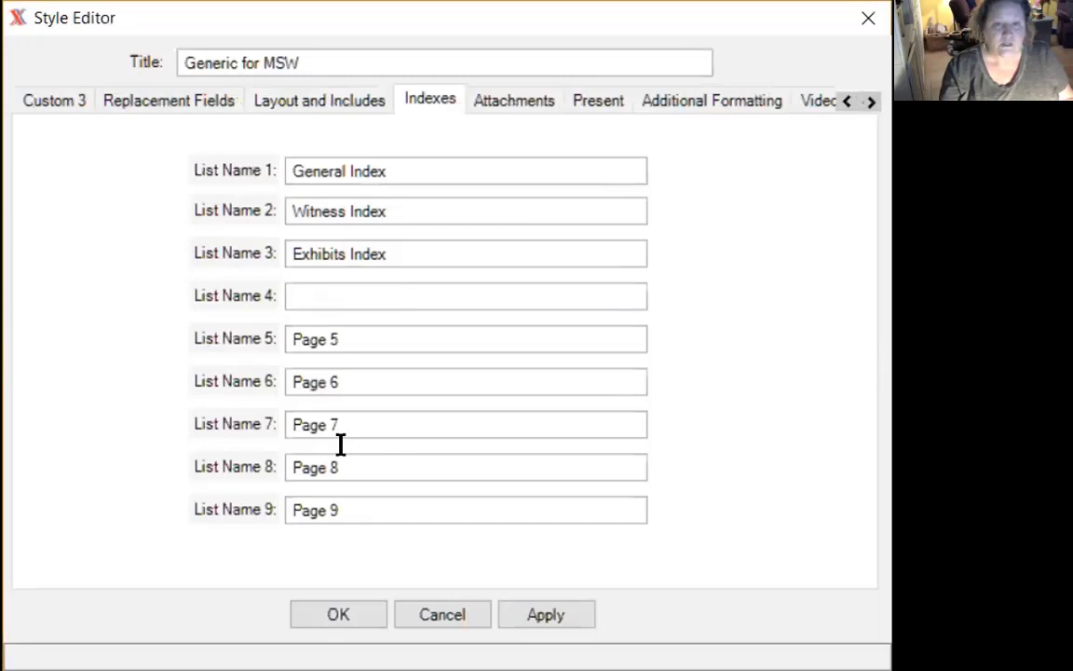
left_click(339, 466)
left_click_drag(341, 467, 159, 460)
key("ctrl+v")
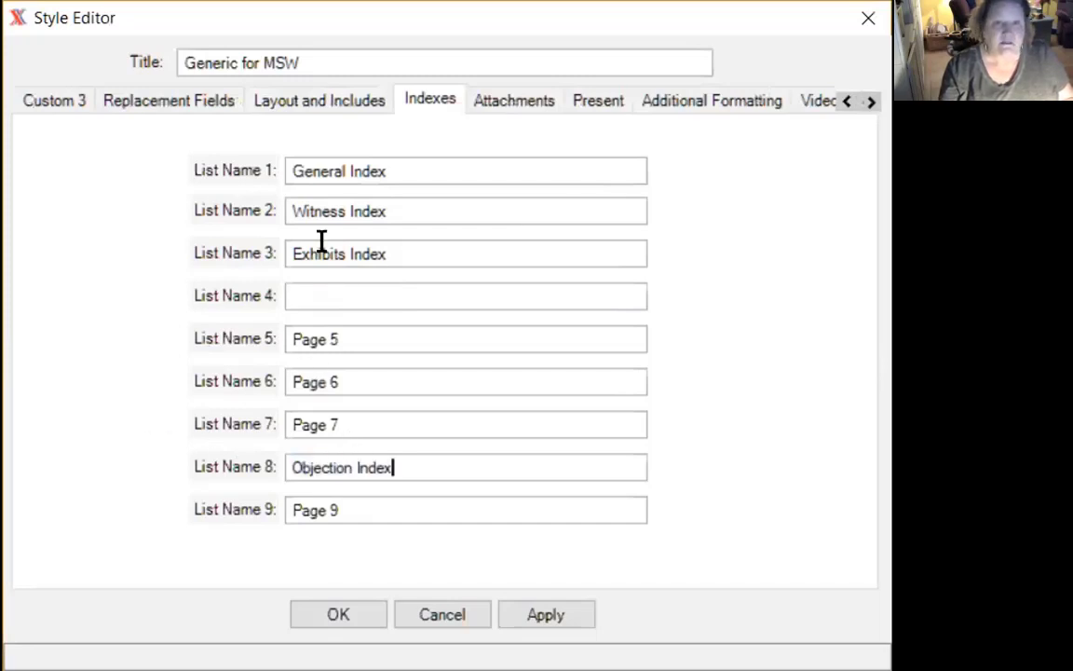
- Move the Exhibits Index name from List Name 3 to List Name 7, replacing Page 7
left_click_drag(392, 244, 242, 232)
key("ctrl+c")
key("BackSpace")
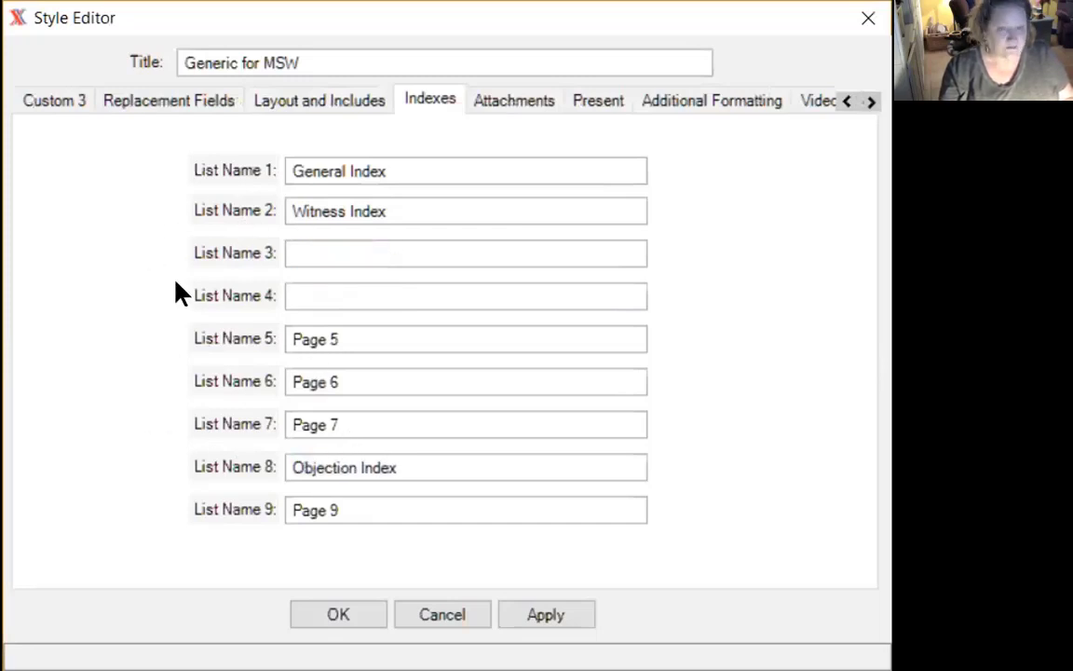
left_click_drag(341, 425, 155, 426)
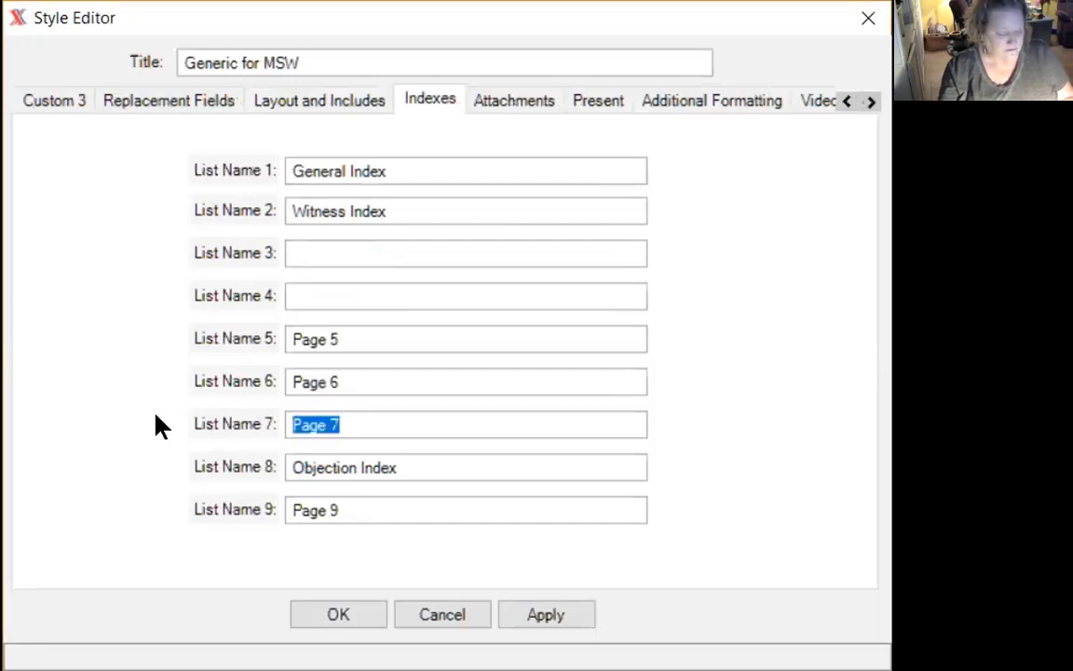
key("ctrl+v")
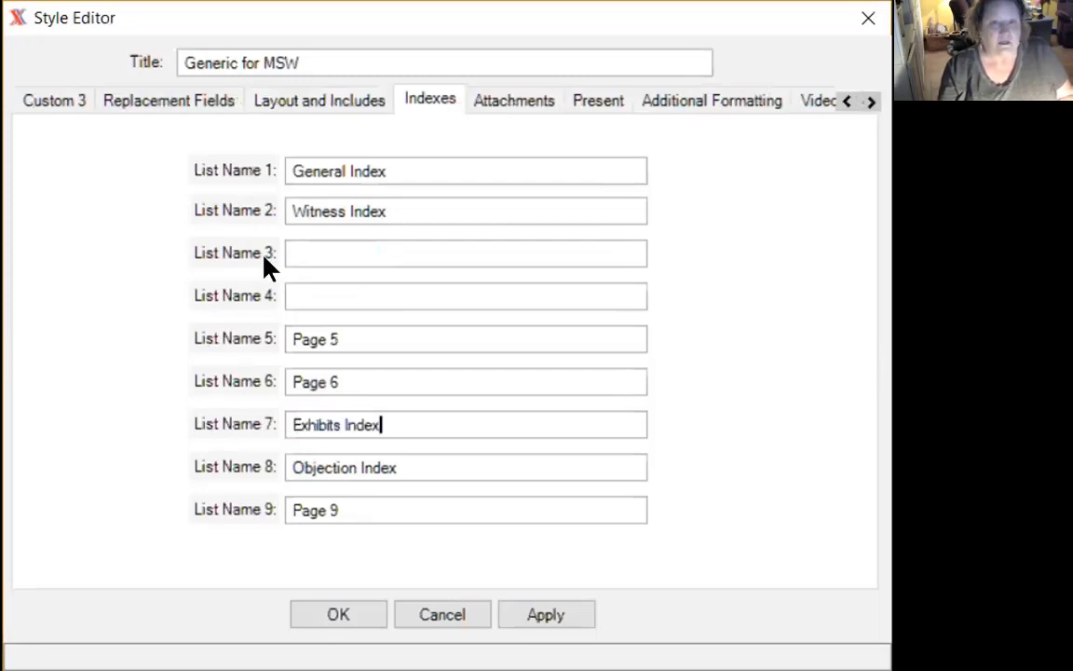
- Add "Plaintiff" in front of the List Name 2 entry so it reads "Plaintiff Witness Index"
left_click(294, 209)
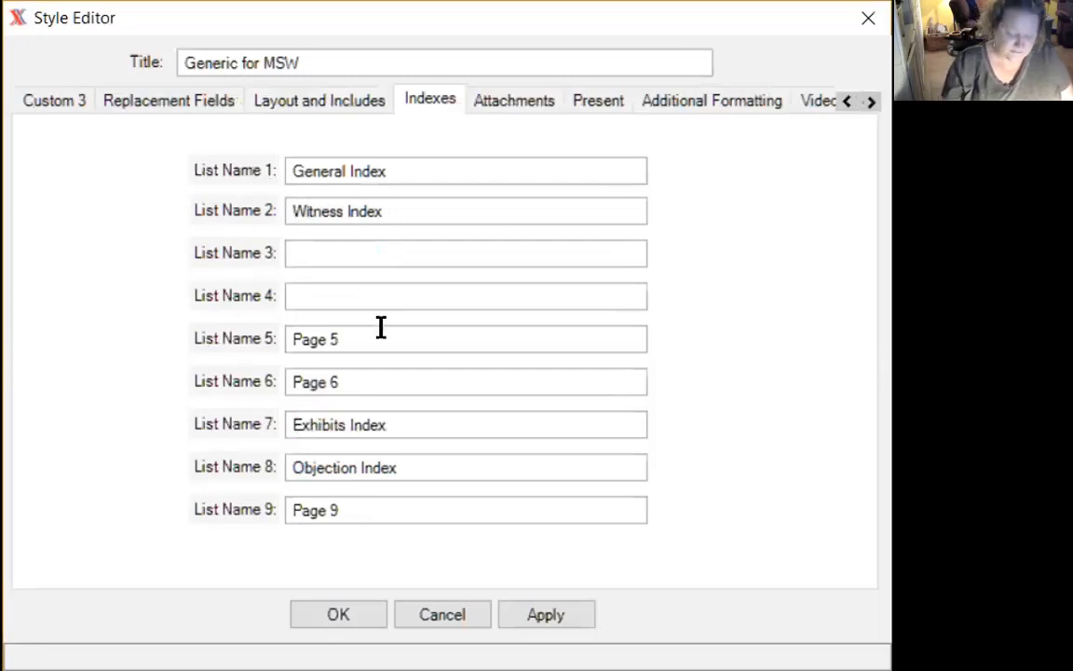
type("pLAINTIF")
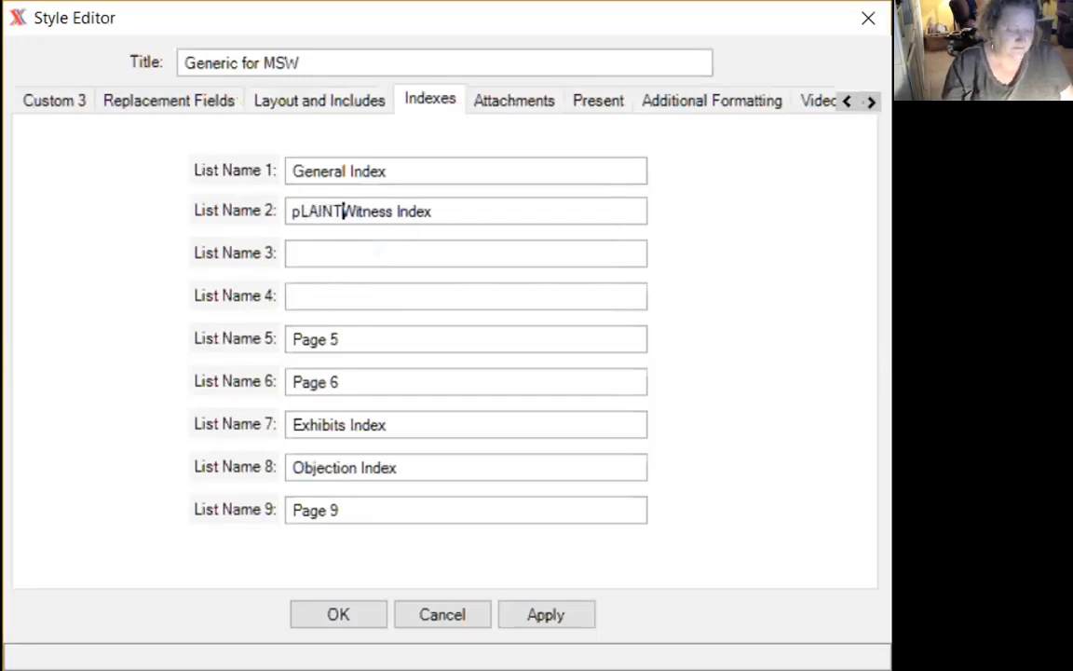
type("F")
key("BackSpace")
key("BackSpace")
key("BackSpace")
key("BackSpace")
key("BackSpace")
key("BackSpace")
key("BackSpace")
key("BackSpace")
key("BackSpace")
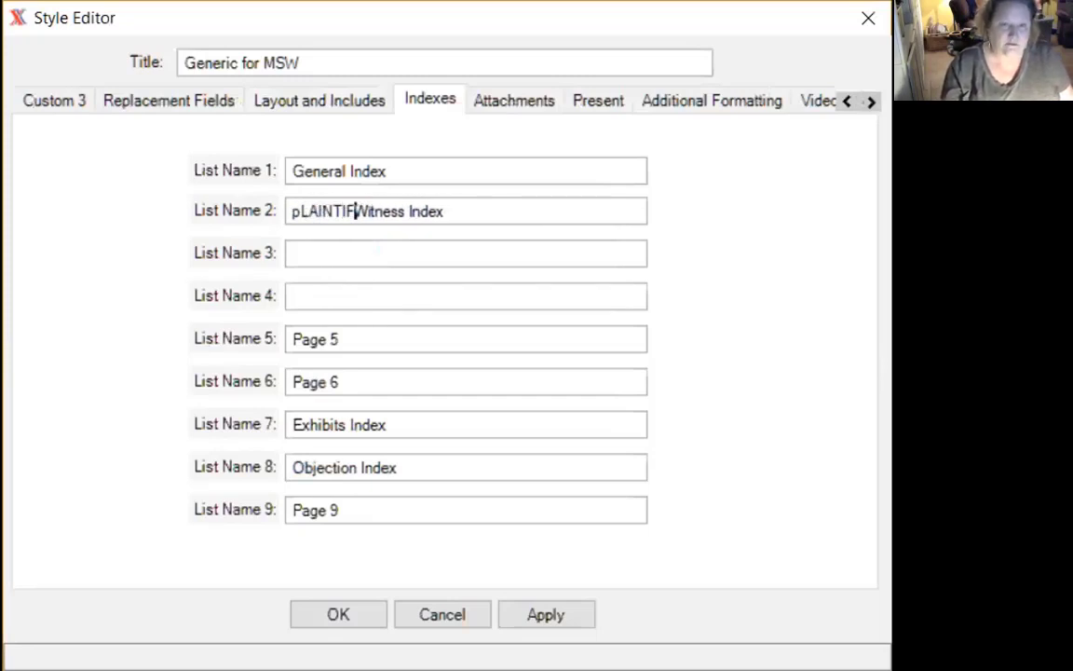
type("Pl")
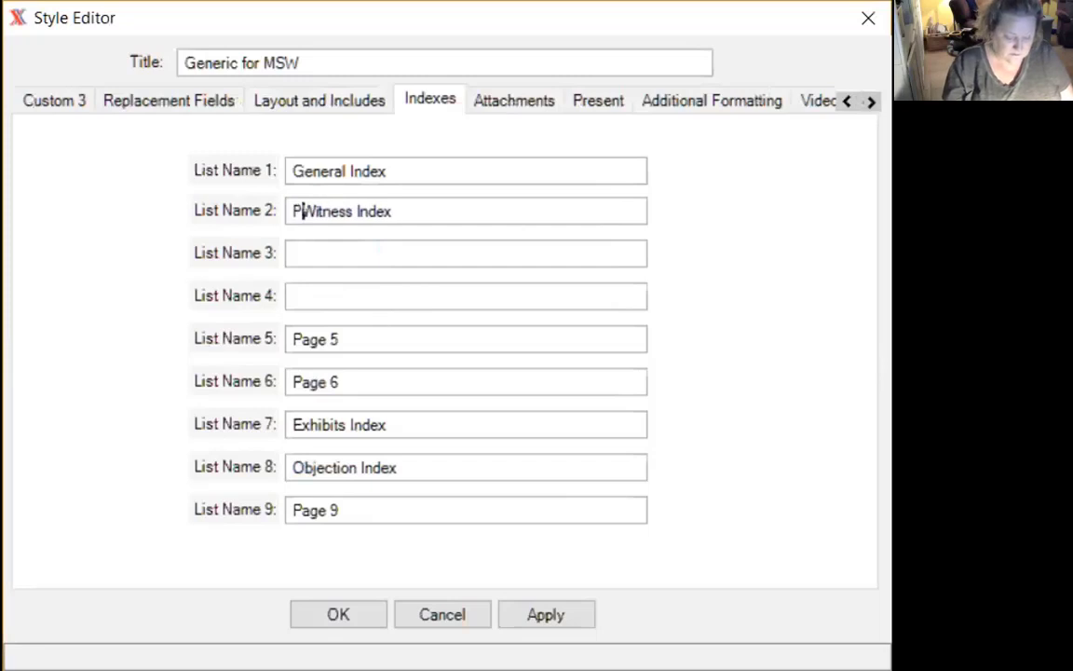
type("aintiff")
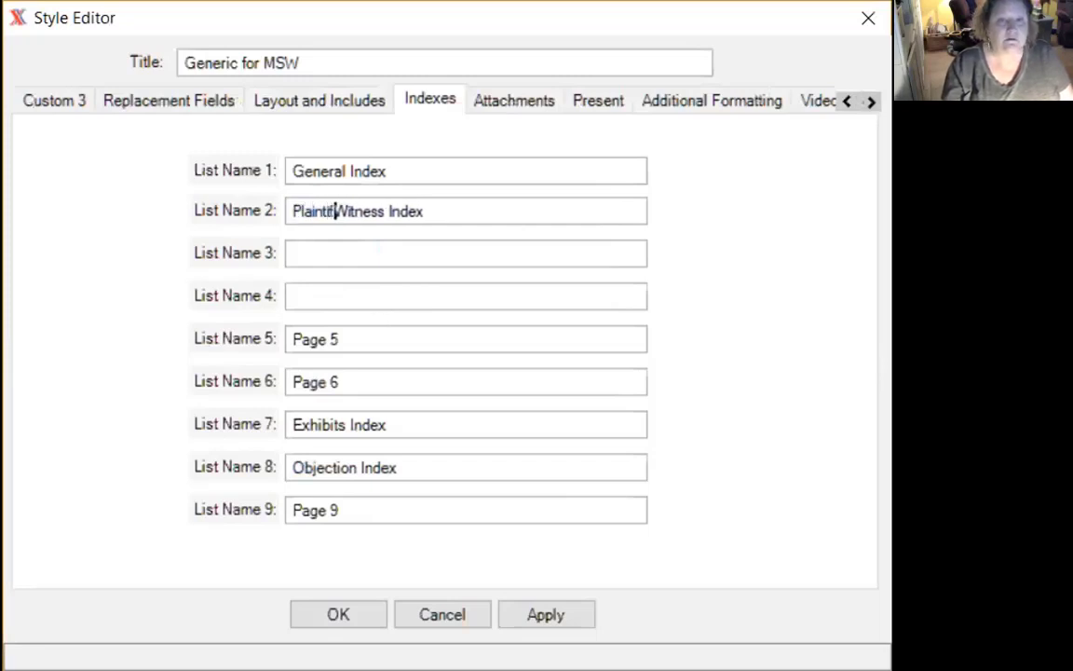
- Copy the List Name 2 text into List Name 3 and change it to "Defendant's Witness Index"
left_click_drag(436, 212, 49, 224)
key("ctrl+c")
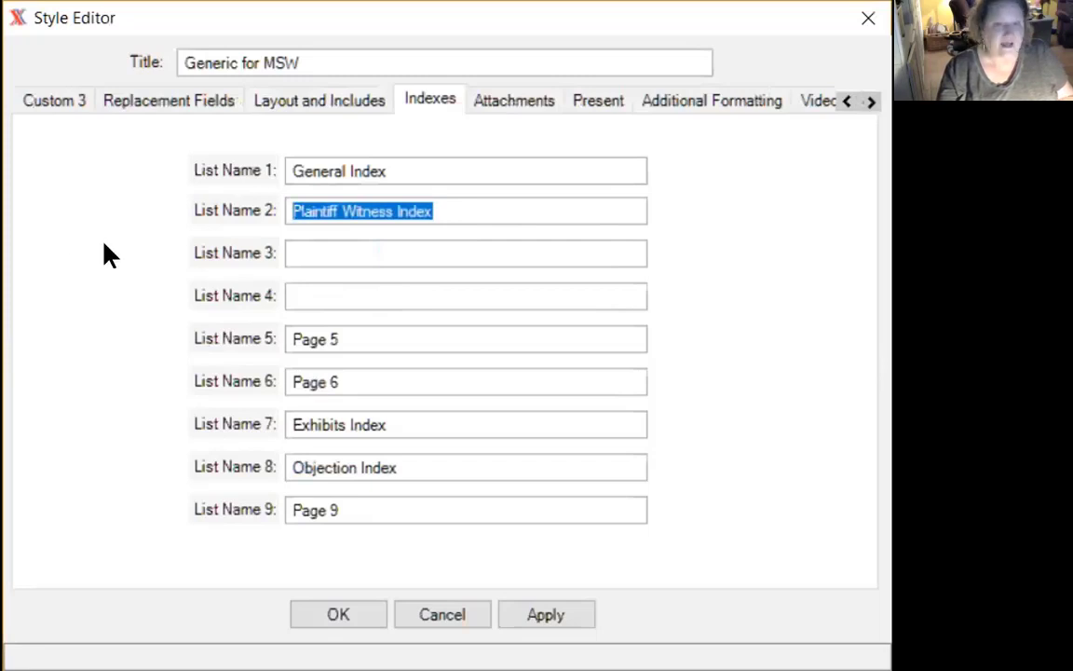
left_click(305, 240)
key("ctrl+v")
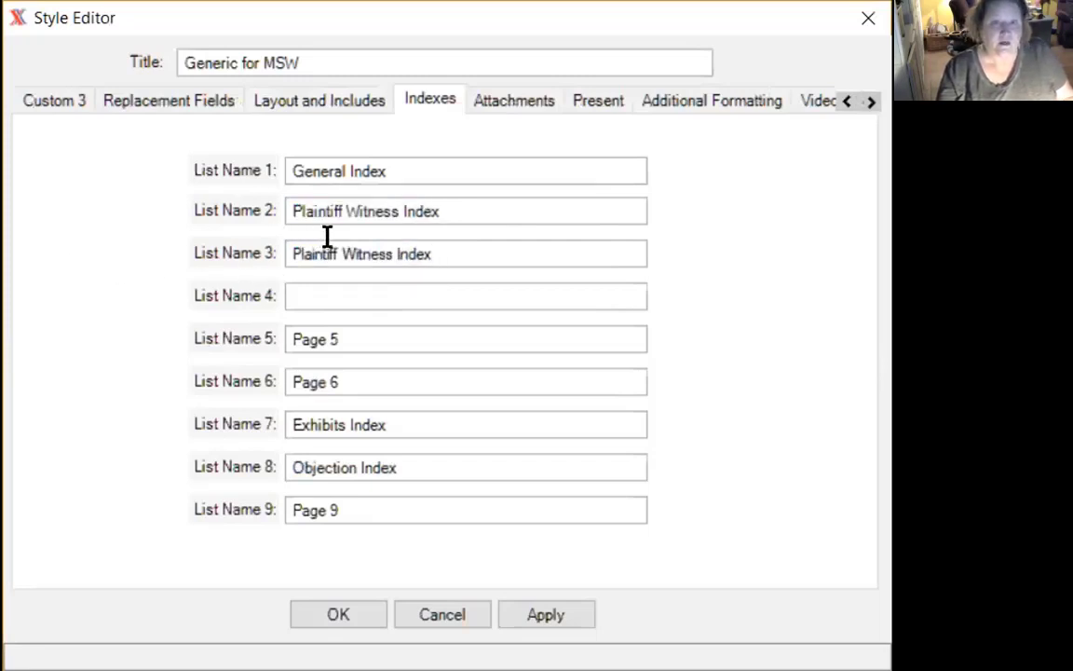
left_click(326, 240)
left_click_drag(326, 240, 93, 252)
type("Defe")
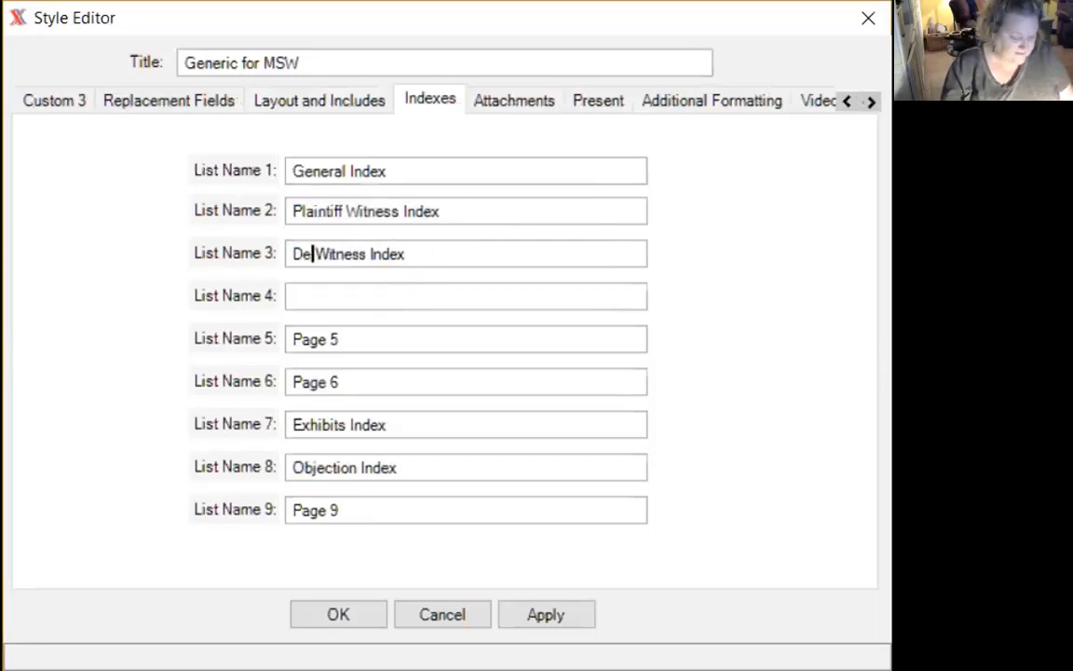
type("ndant's")
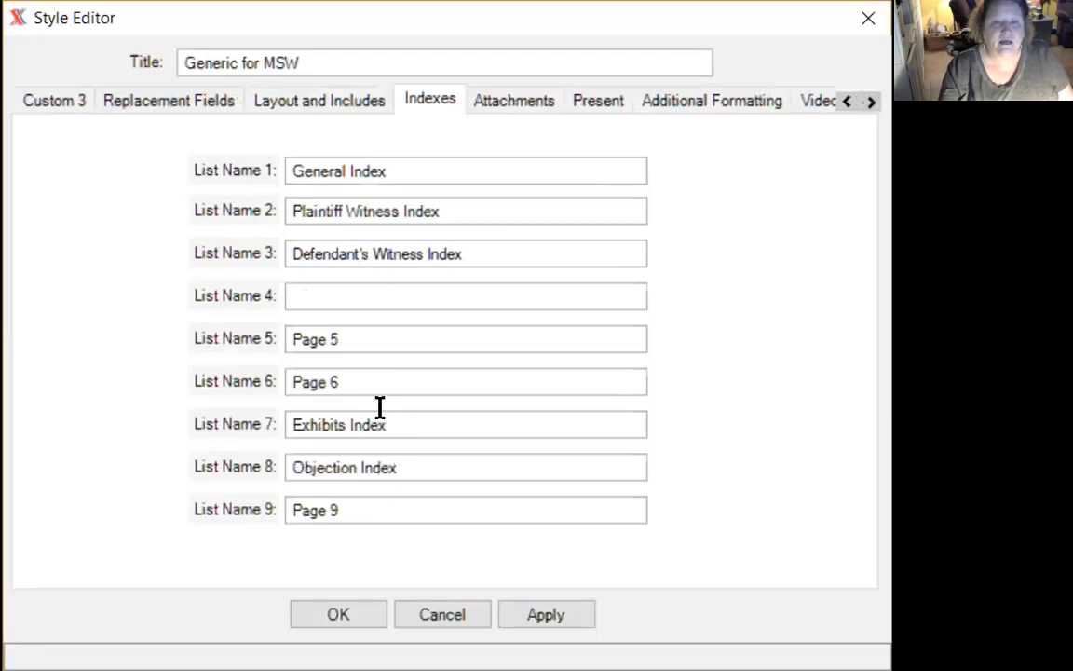
- Move the Exhibits Index name from List Name 7 to List Name 4
left_click_drag(380, 407, 188, 410)
key("Delete")
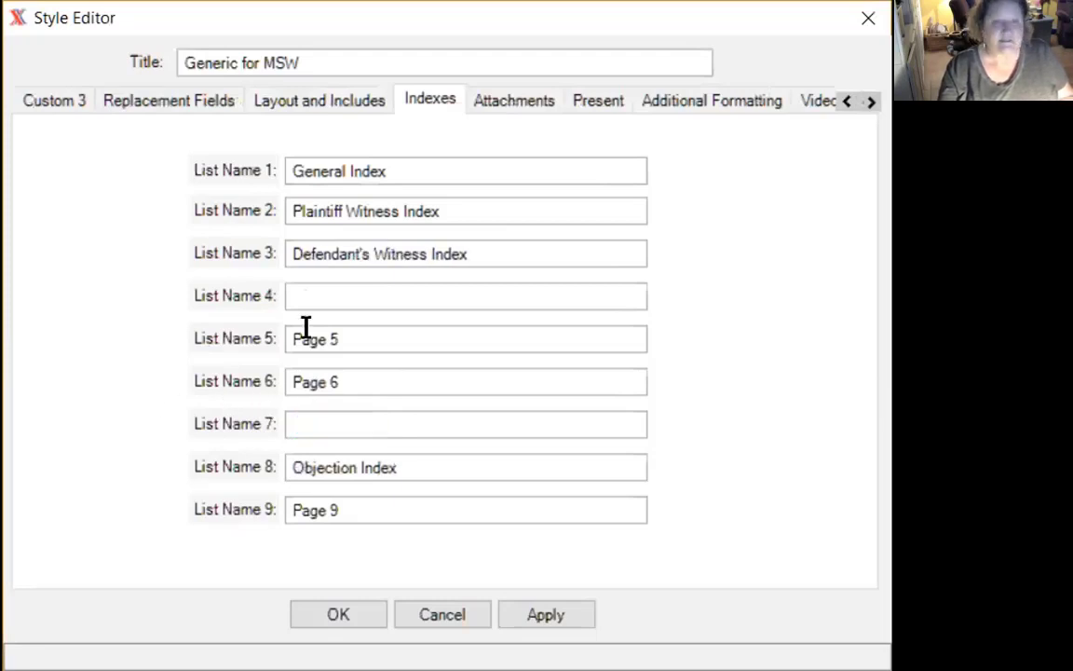
left_click(322, 288)
key("ctrl+v")
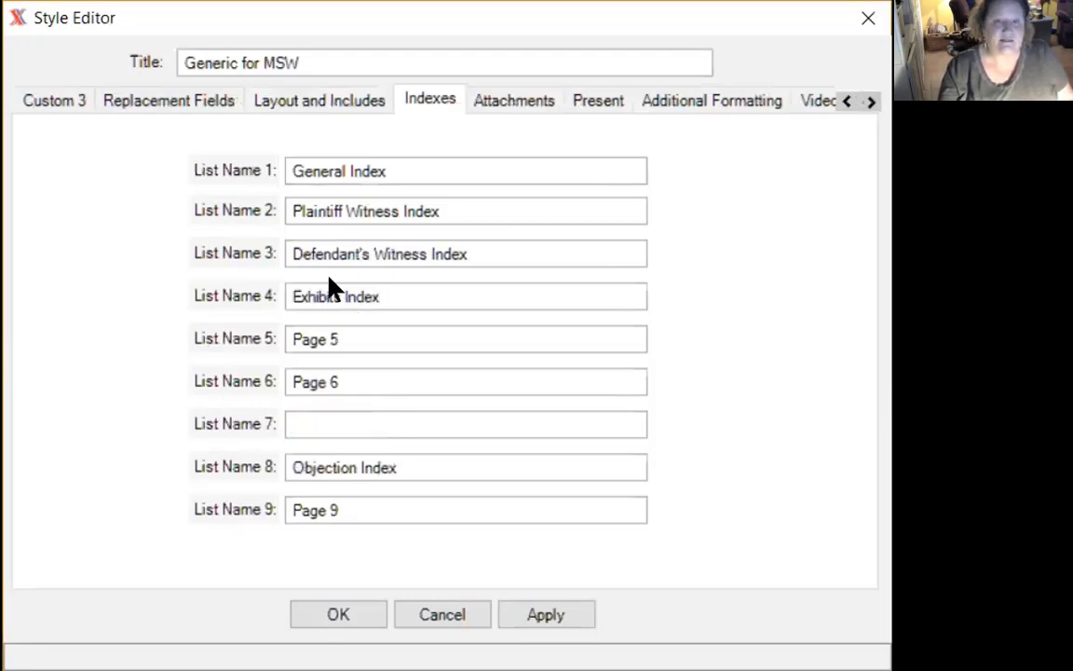
- Copy the word "Plaintiff" from List Name 2 to the start of List Name 4, making it "Plaintiff Exhibits Index"
left_click(341, 211)
left_click_drag(310, 205, 154, 201)
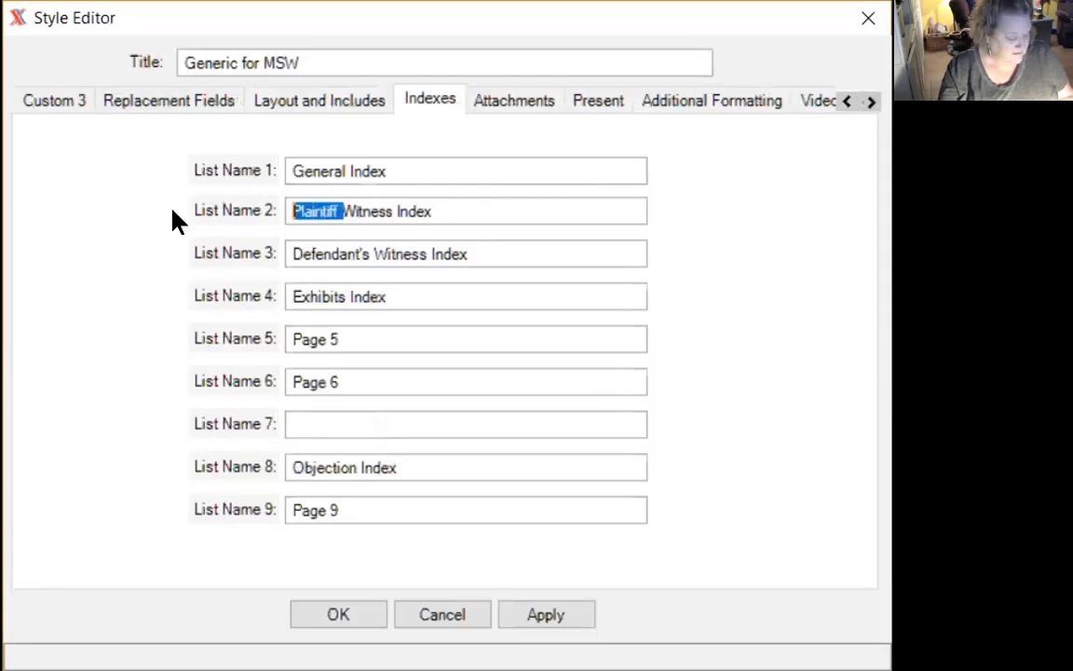
key("Delete")
key("ctrl+z")
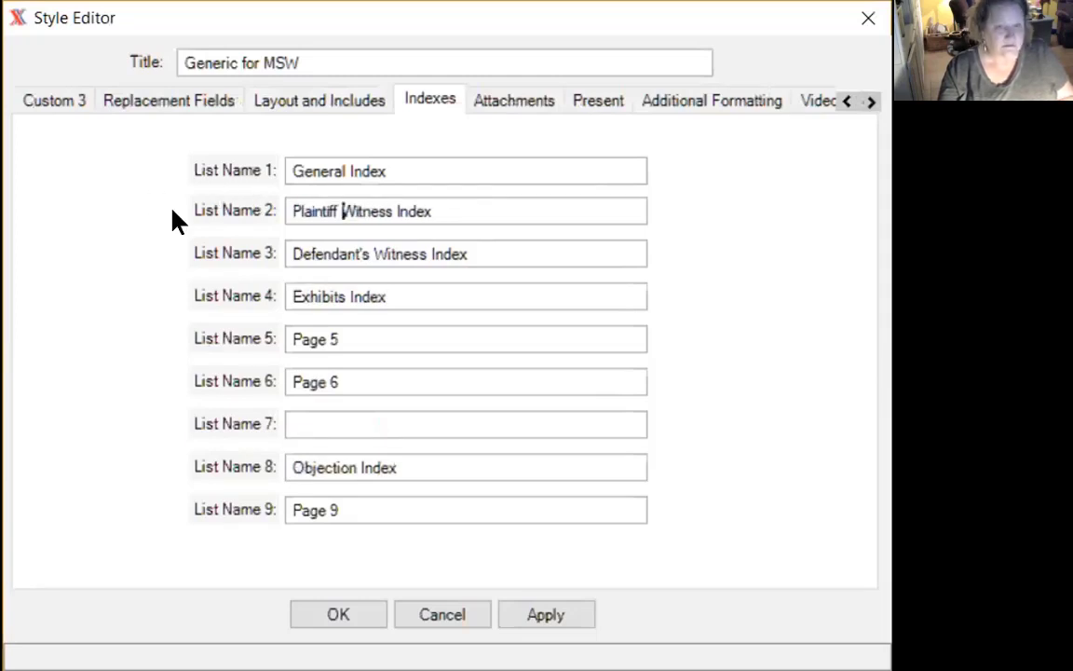
left_click(292, 296)
key("ctrl+v")
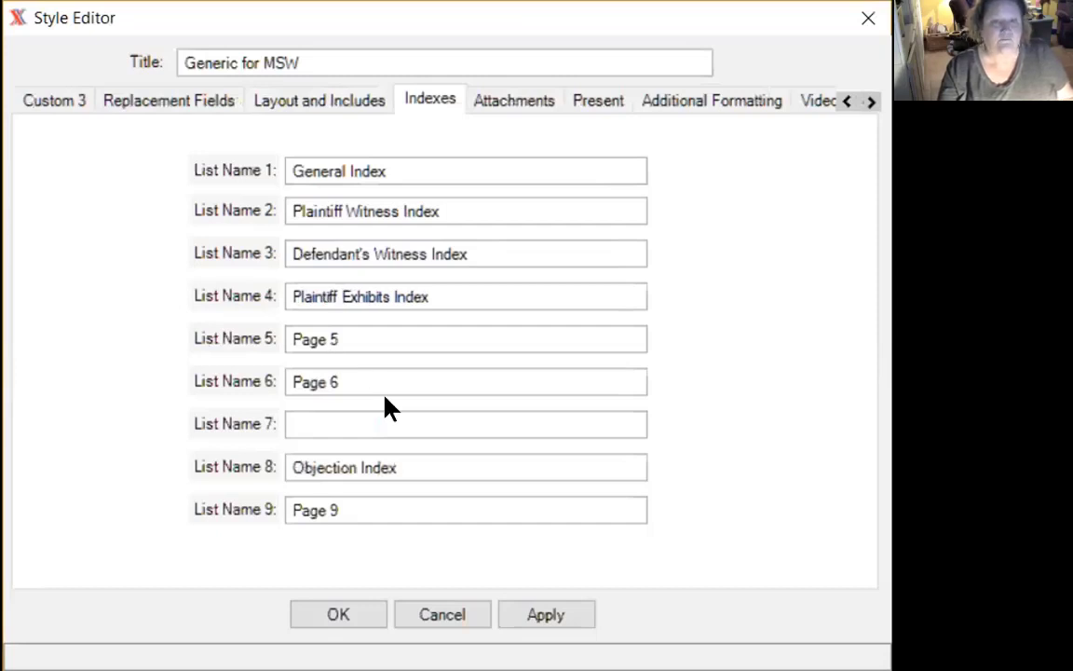
- Replace Page 5 in List Name 5 with "Defendant's Exhibits Index", copying the wording from List Names 3 and 4
left_click(358, 242)
left_click_drag(358, 241, 172, 236)
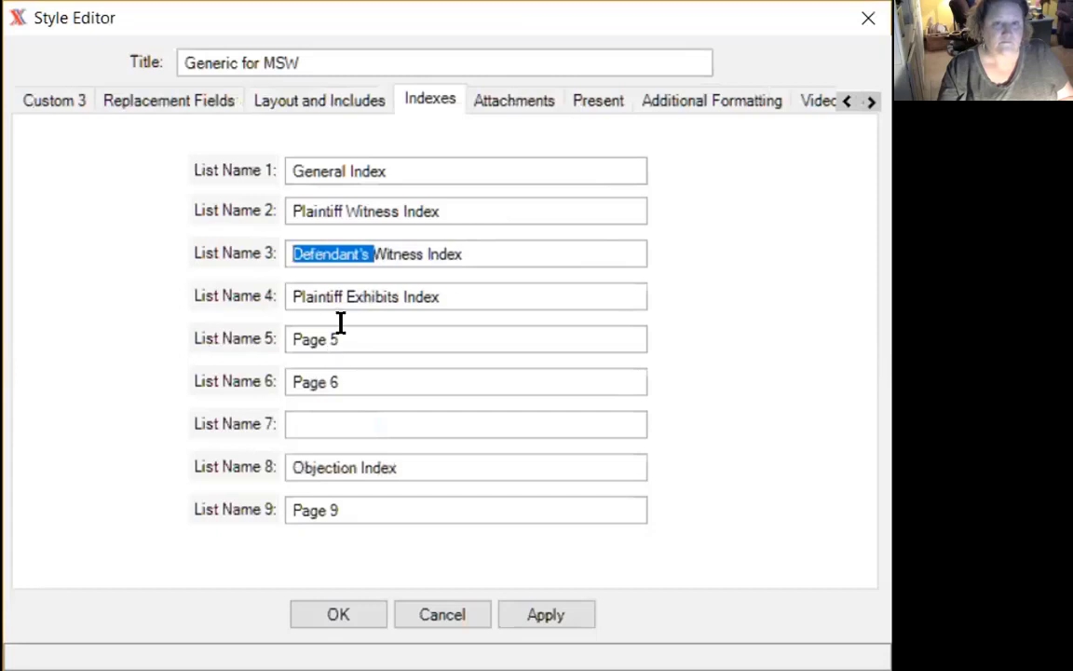
left_click_drag(341, 323, 123, 324)
key("ctrl+v")
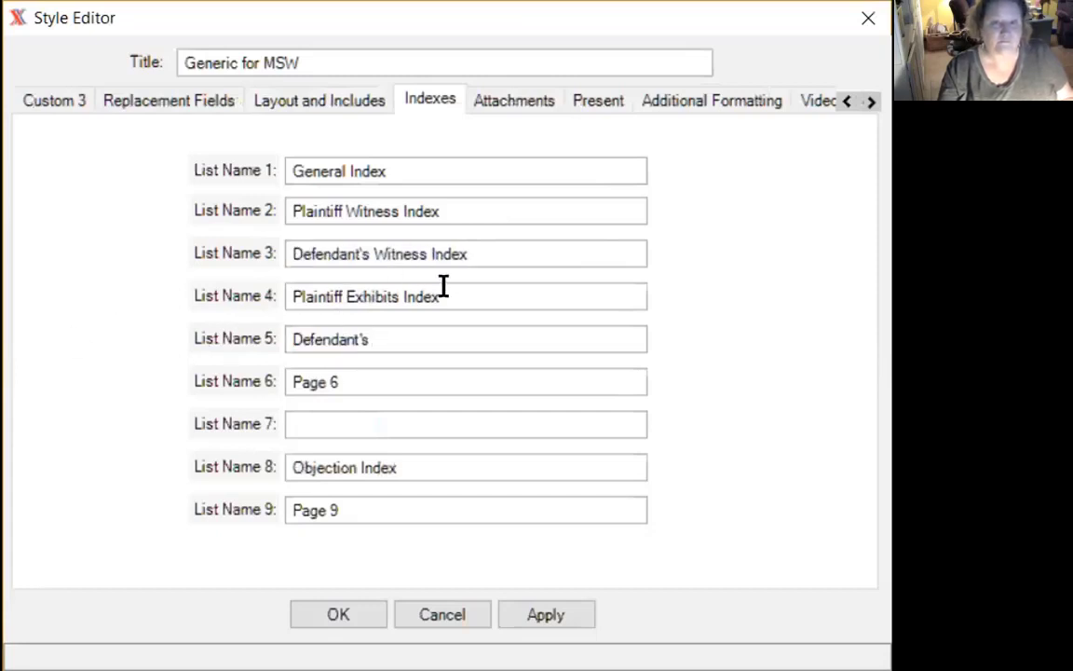
left_click_drag(443, 287, 340, 287)
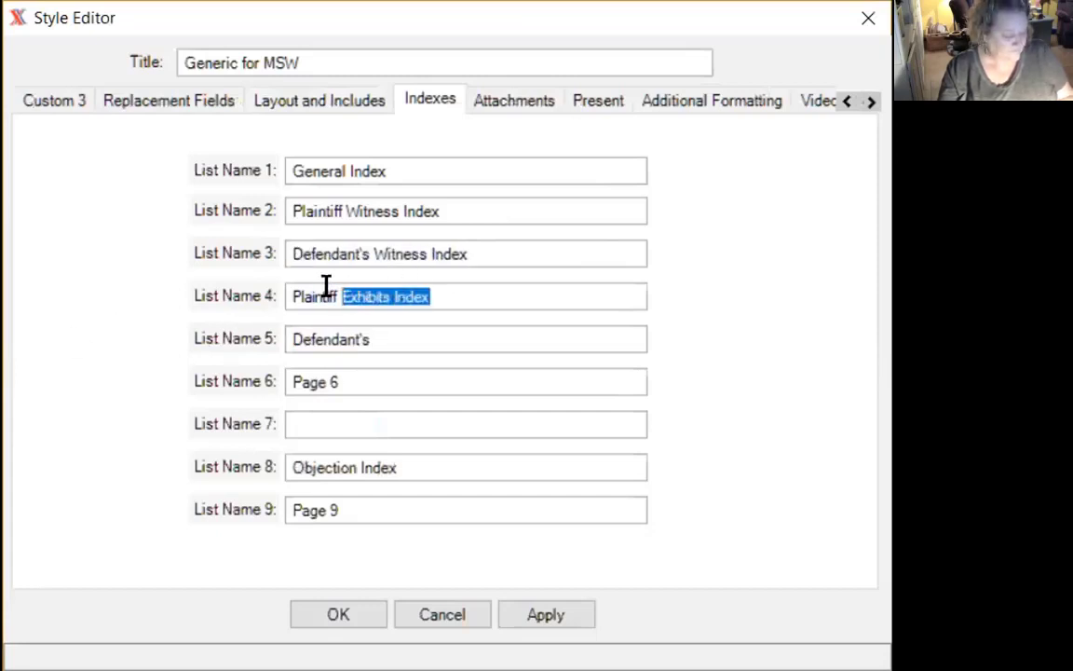
left_click(411, 322)
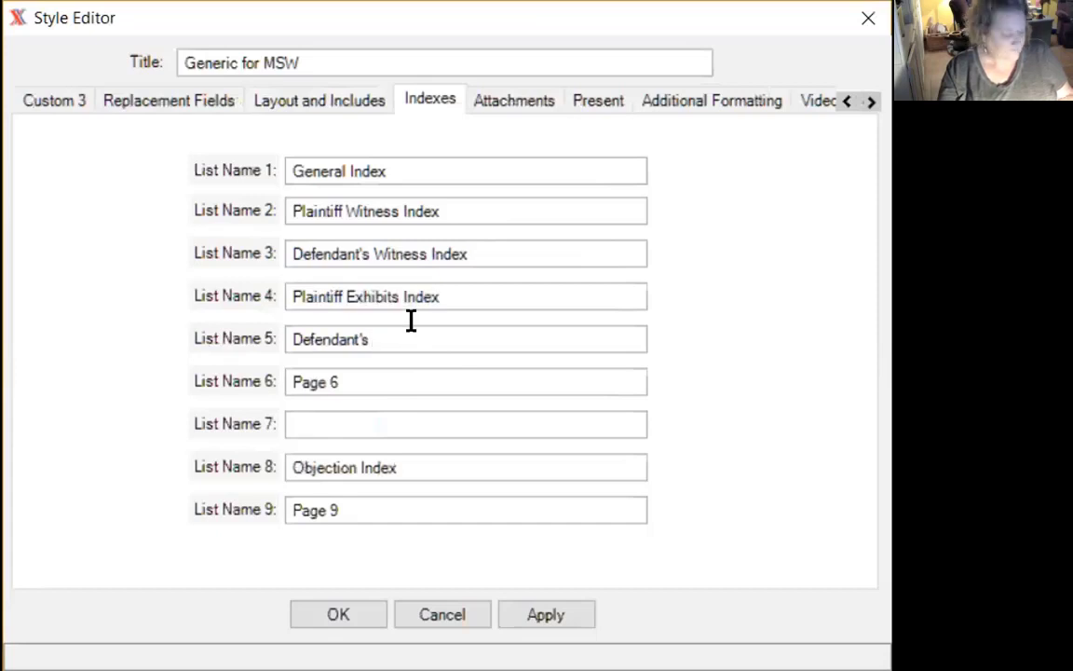
key("ctrl+v")
- Move the Objection Index name from List Name 8 to List Name 6, replacing Page 6, and make it "Plaintiff Objection Index"
left_click_drag(394, 457, 235, 445)
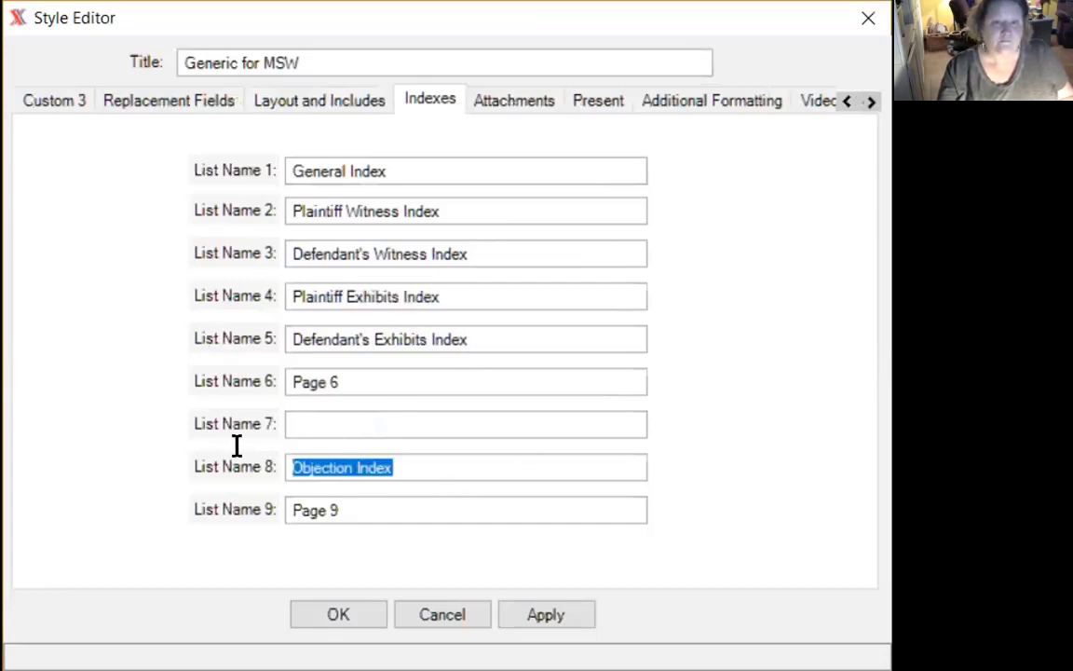
key("ctrl+x")
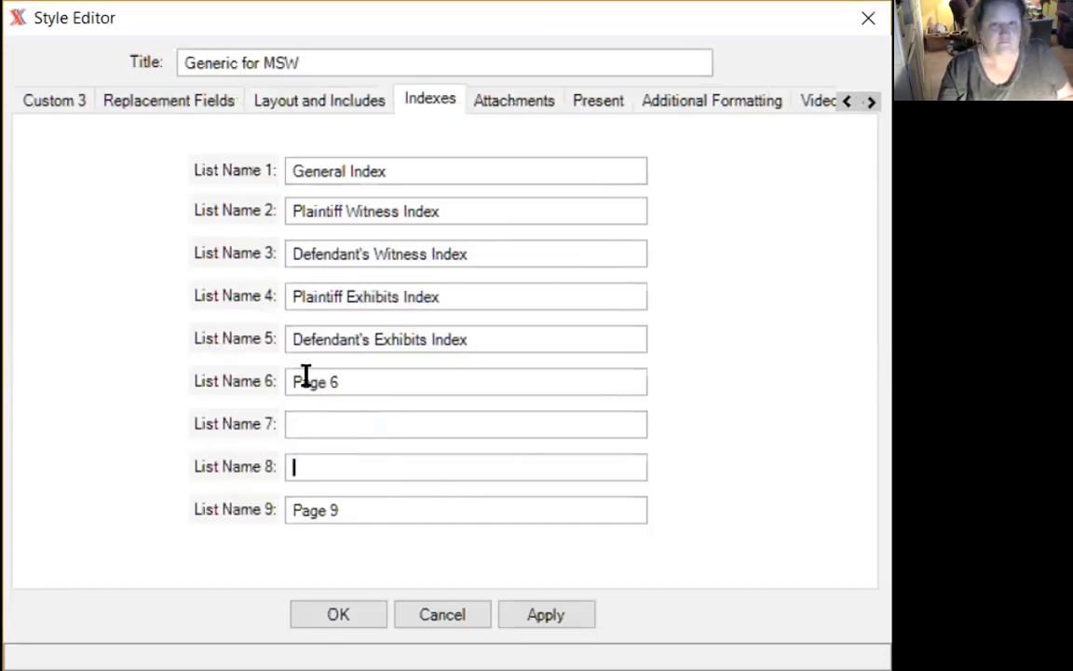
left_click_drag(341, 382, 121, 390)
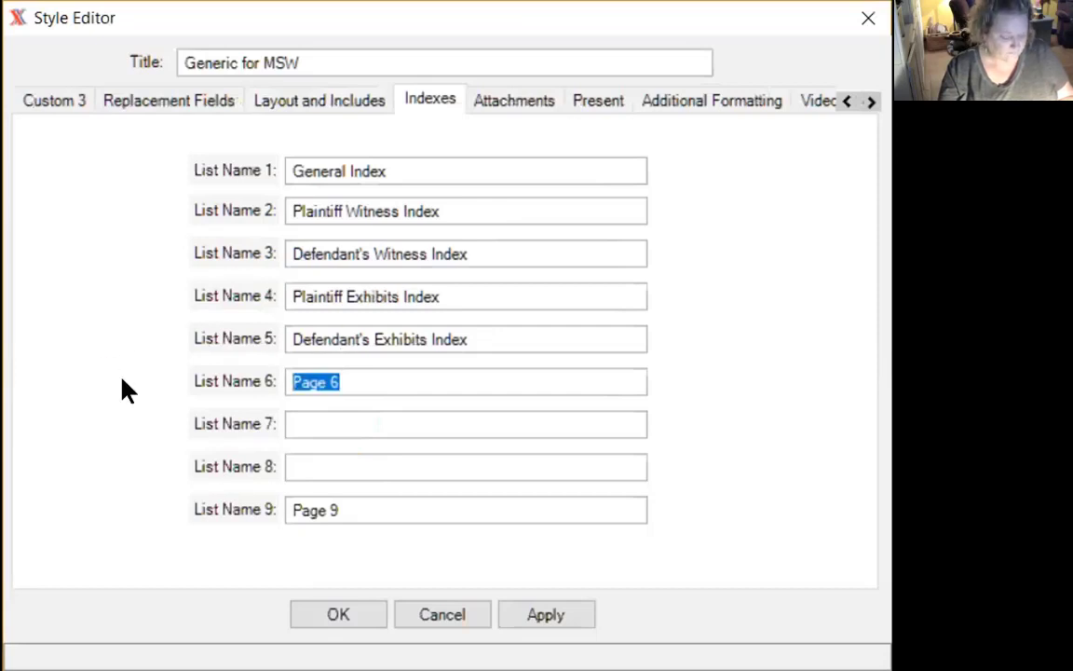
key("ctrl+v")
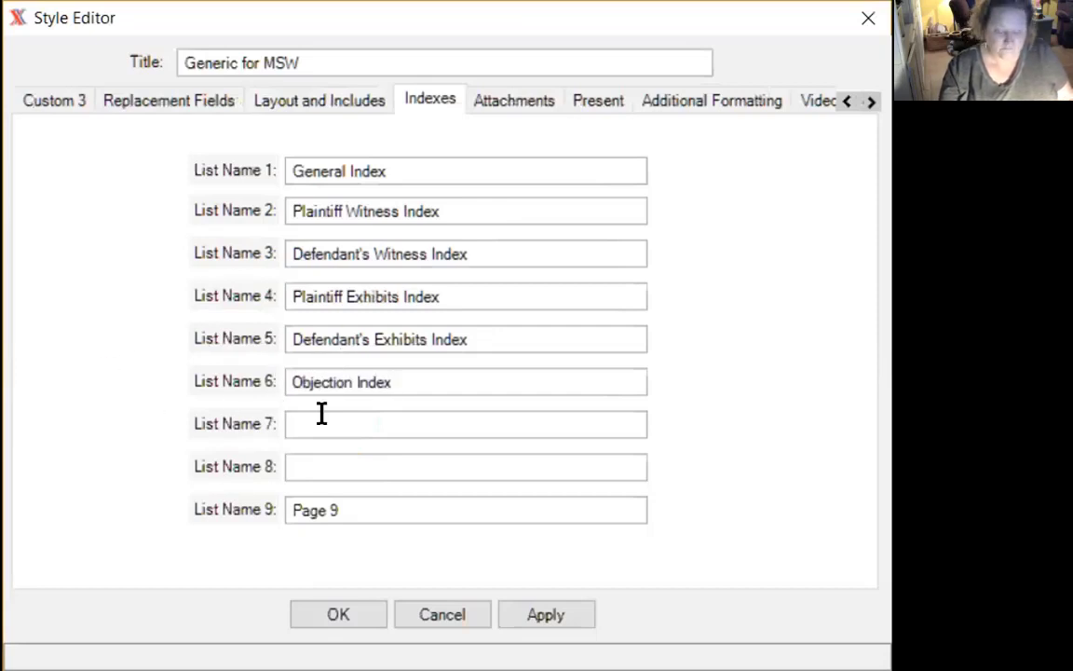
type("Plaintiff")
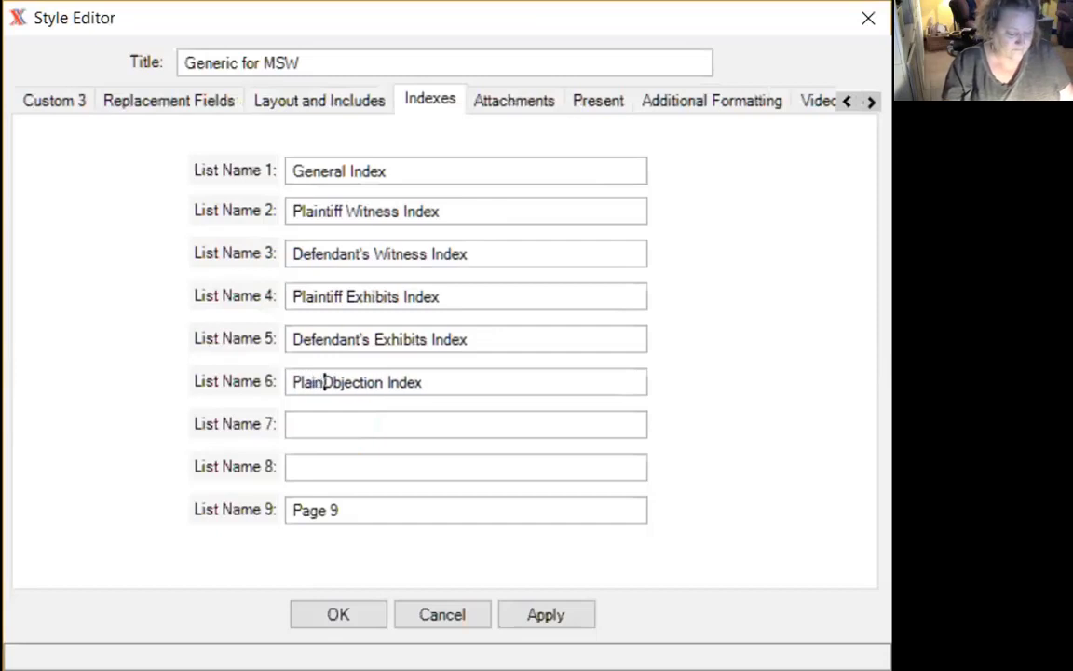
- Enter "Defense Objection Index" as List Name 7 and apply the index name changes to the style
left_click(327, 410)
type("De")
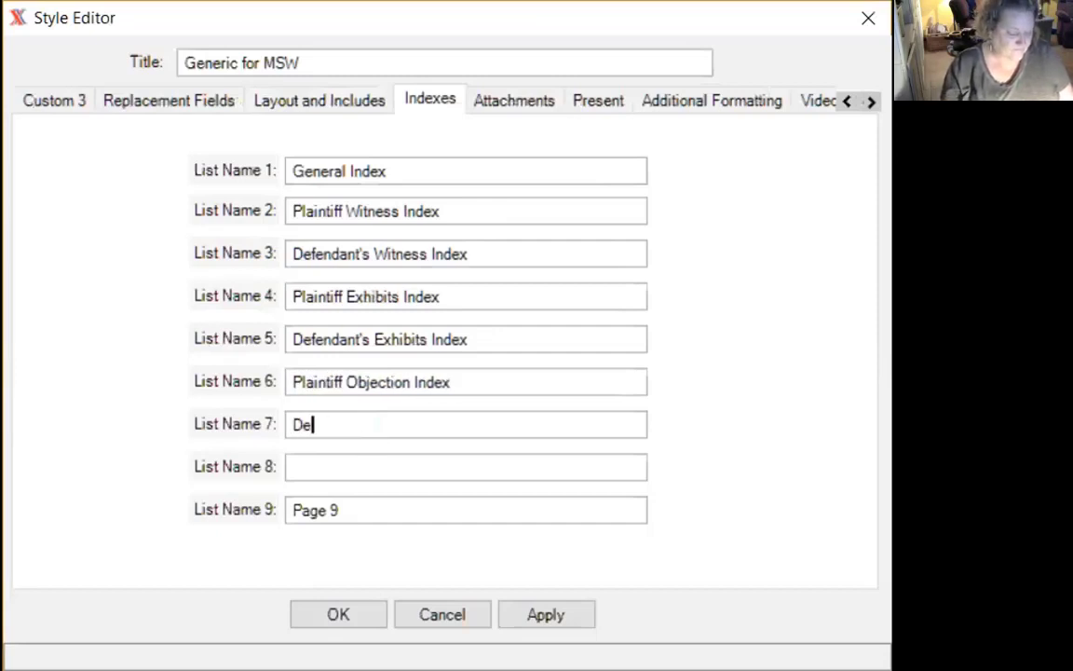
type("fense Ob")
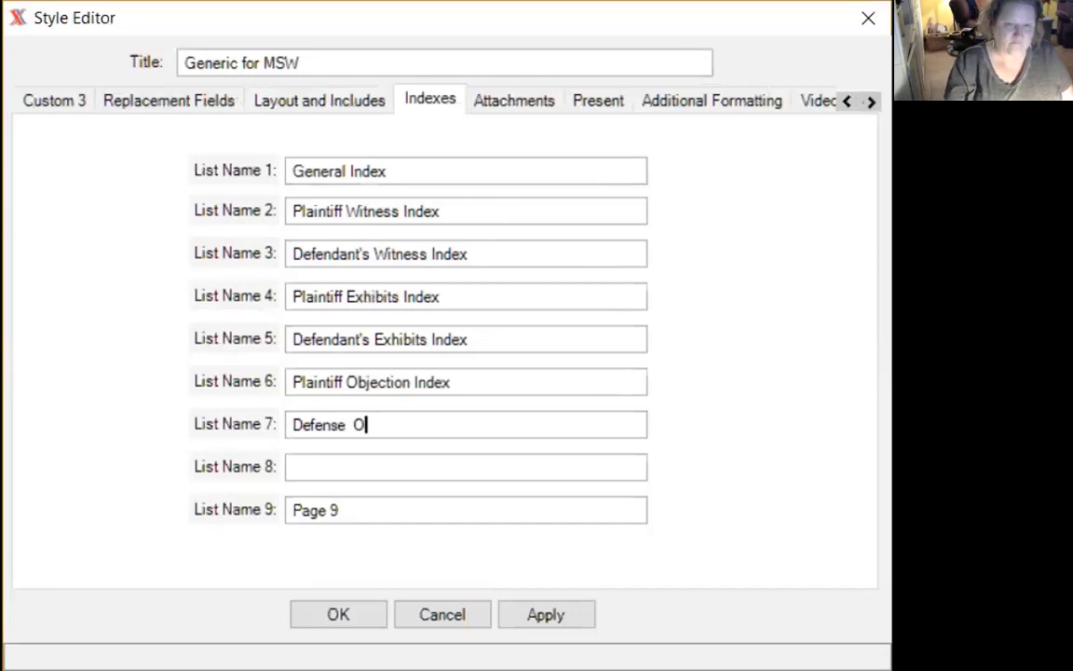
key("BackSpace")
key("BackSpace")
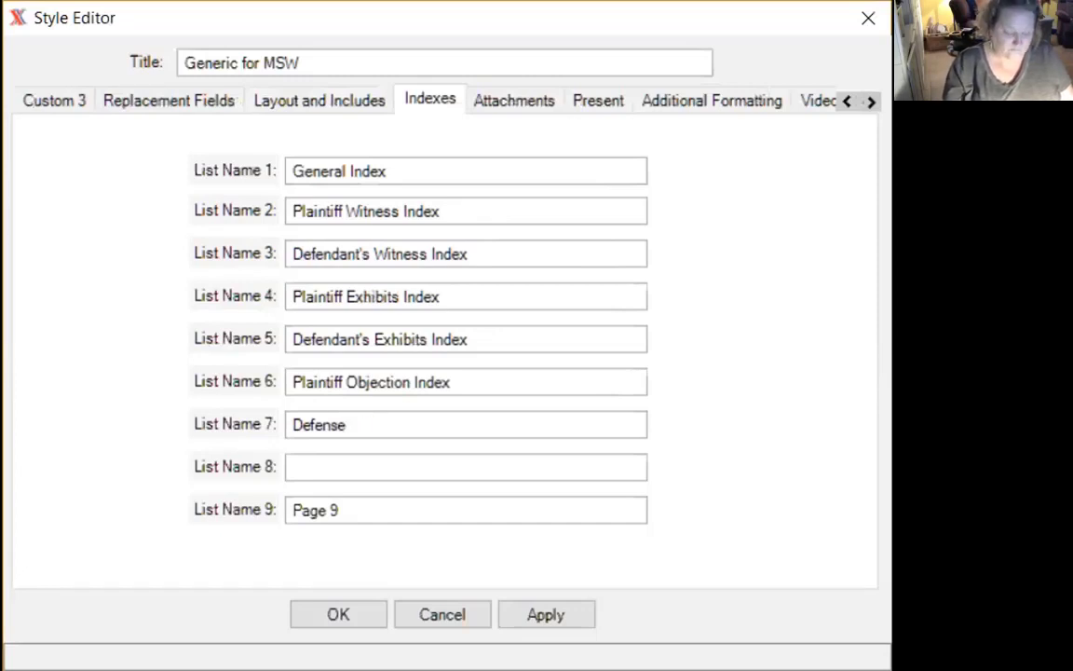
type("Objection ")
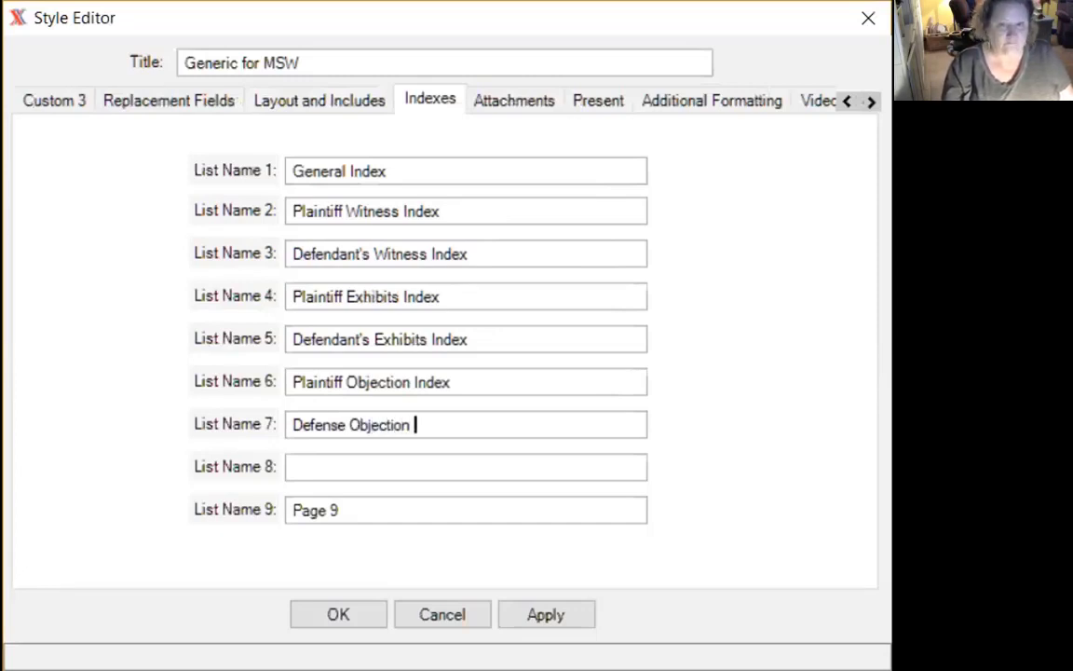
type("Index")
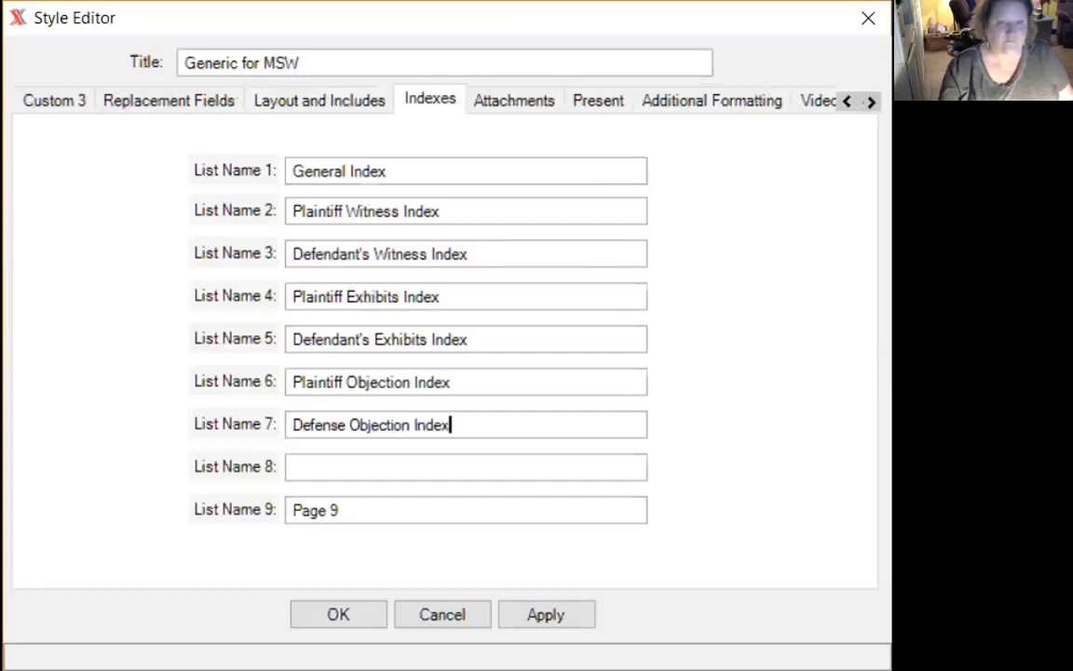
left_click(364, 492)
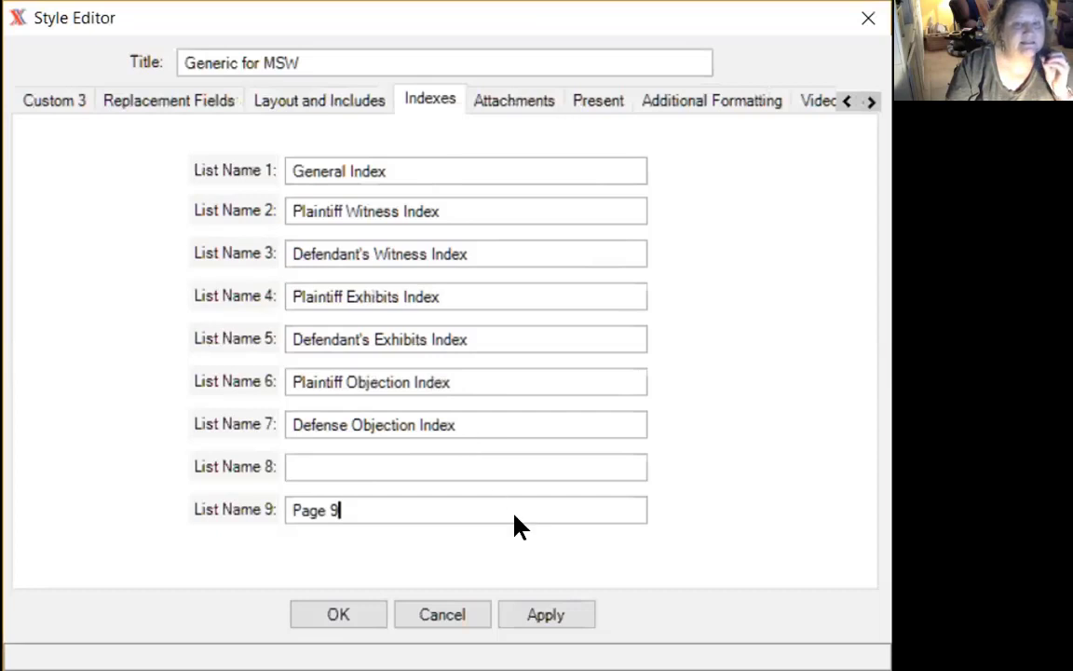
left_click(551, 617)
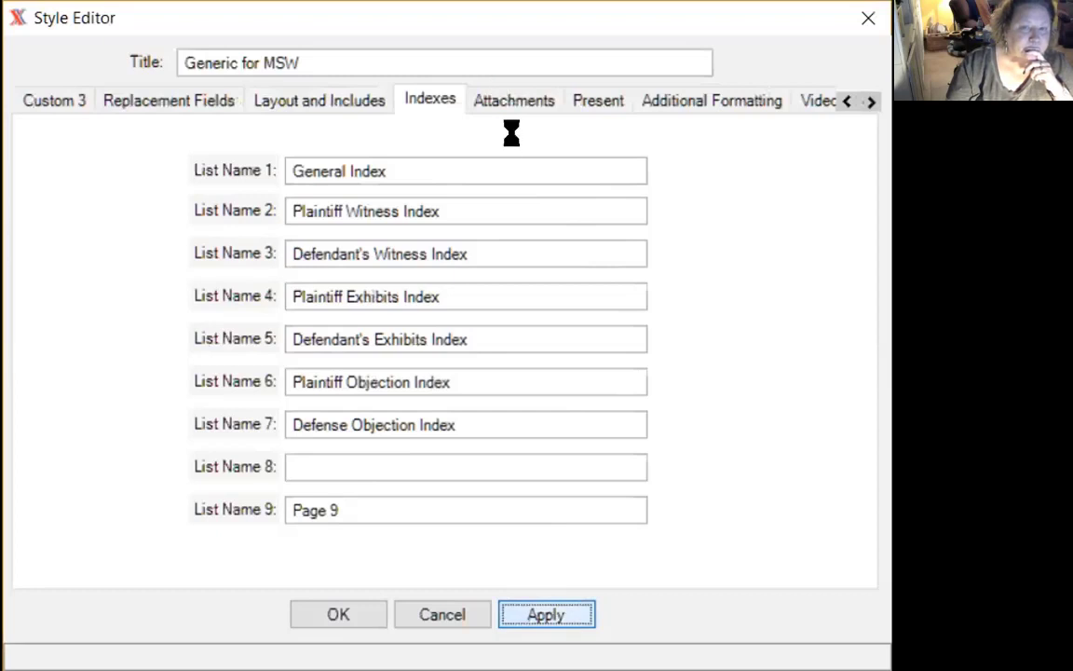
- Enable the present font for the style with size 12 and double line spacing, and apply the settings
left_click(522, 102)
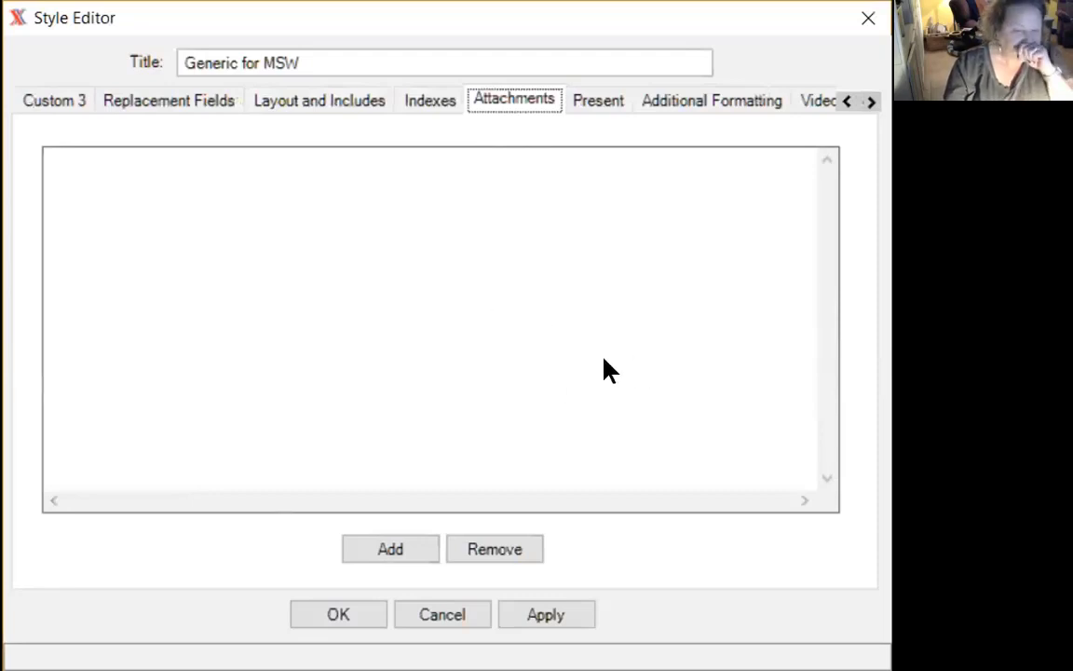
left_click(593, 103)
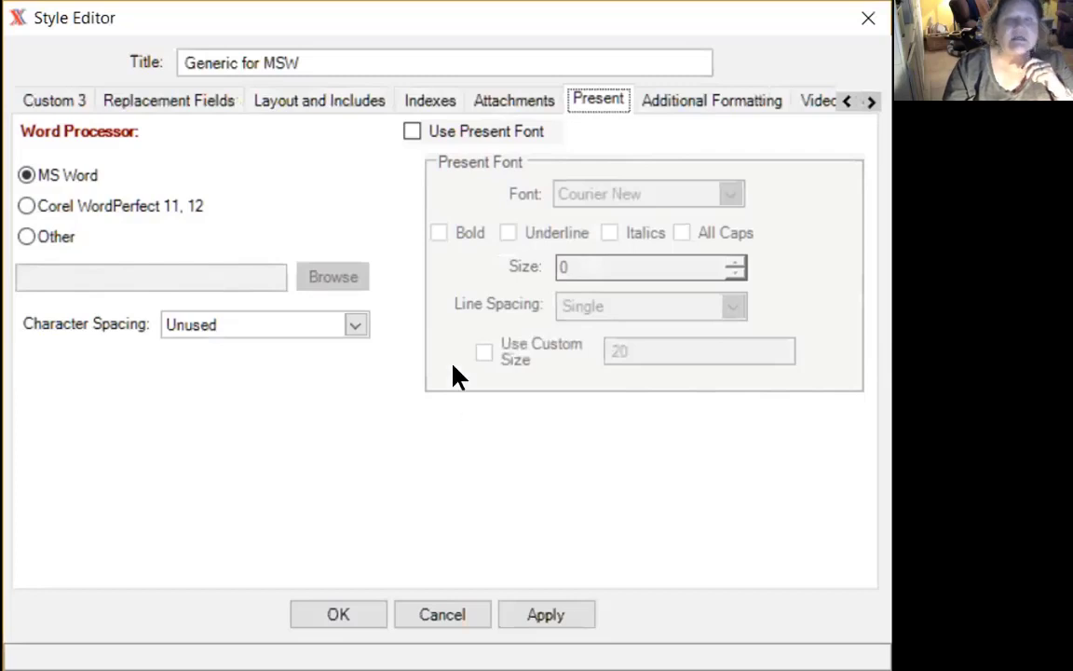
left_click(406, 131)
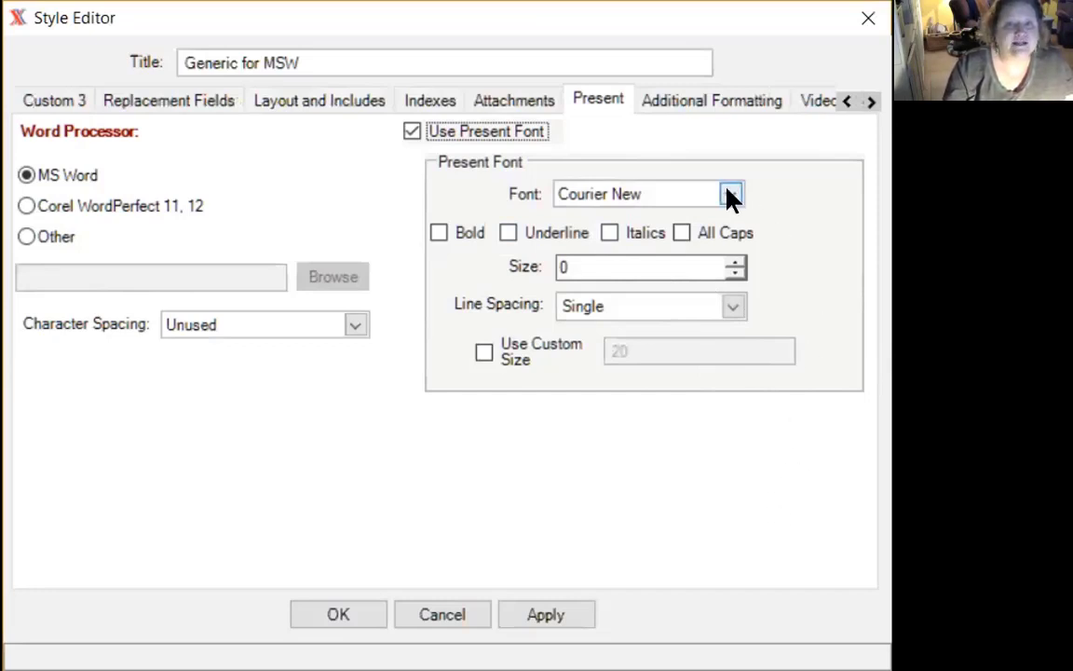
double_click(594, 263)
type("12")
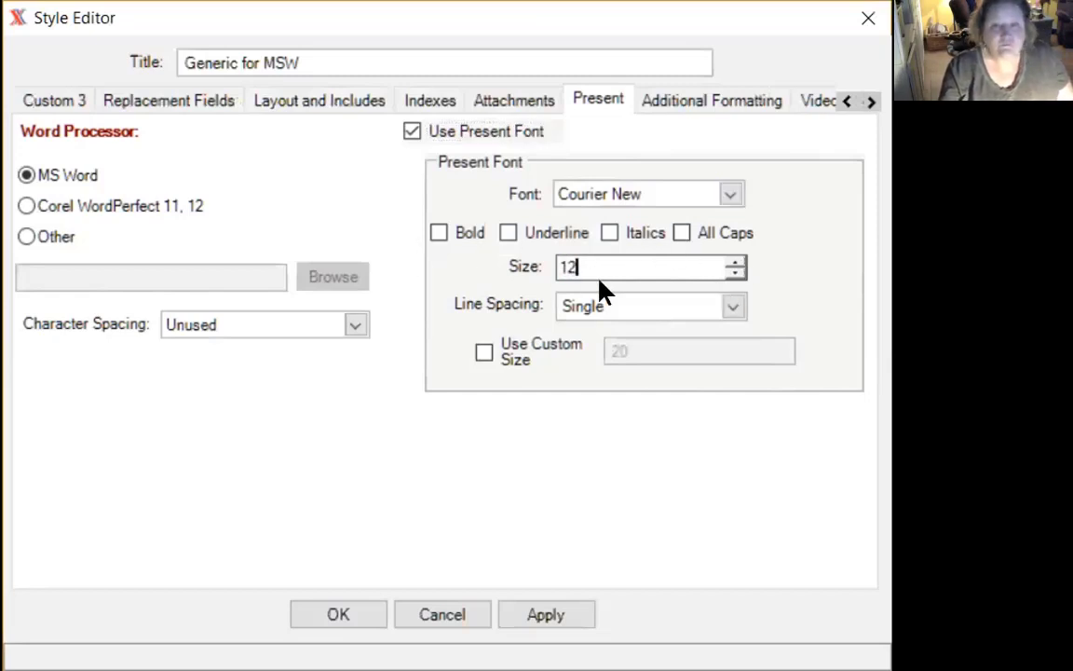
left_click(726, 305)
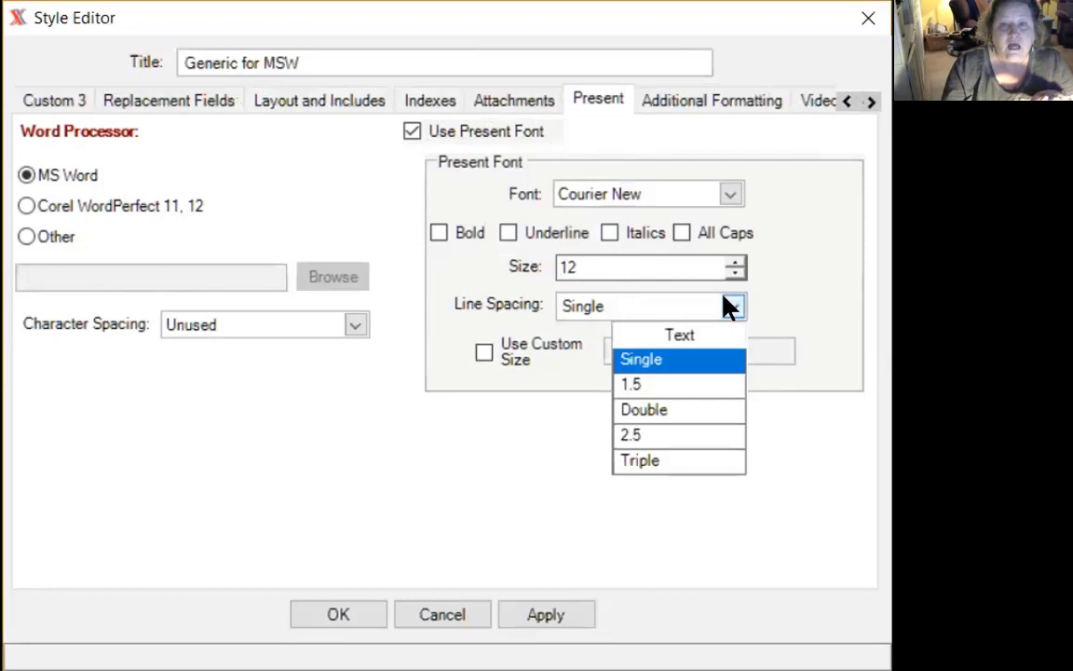
left_click(651, 404)
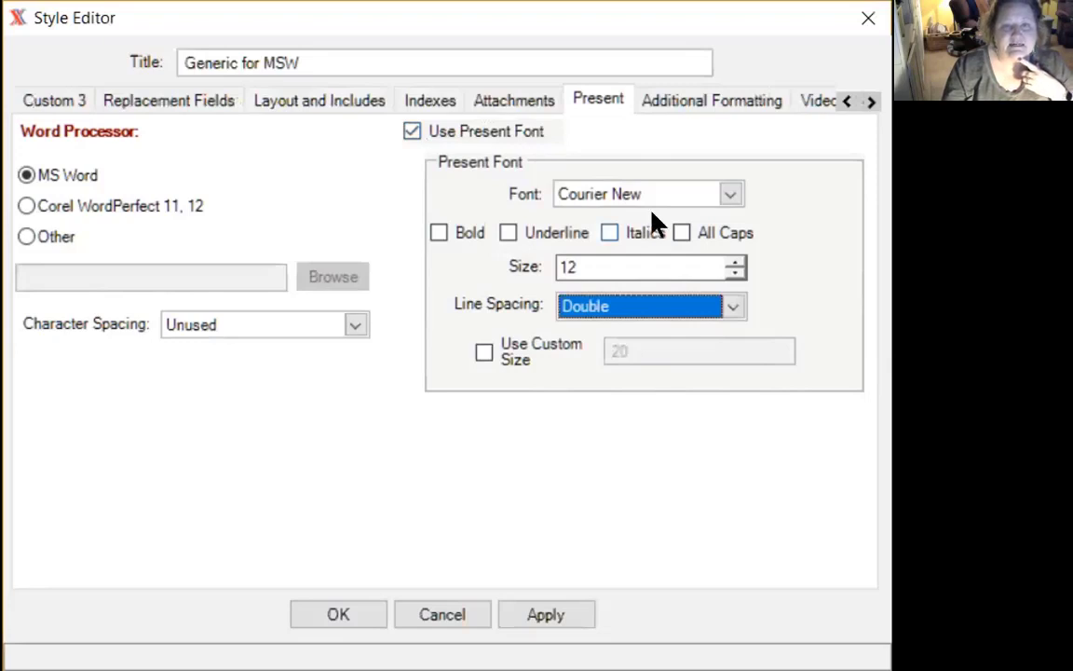
left_click(551, 613)
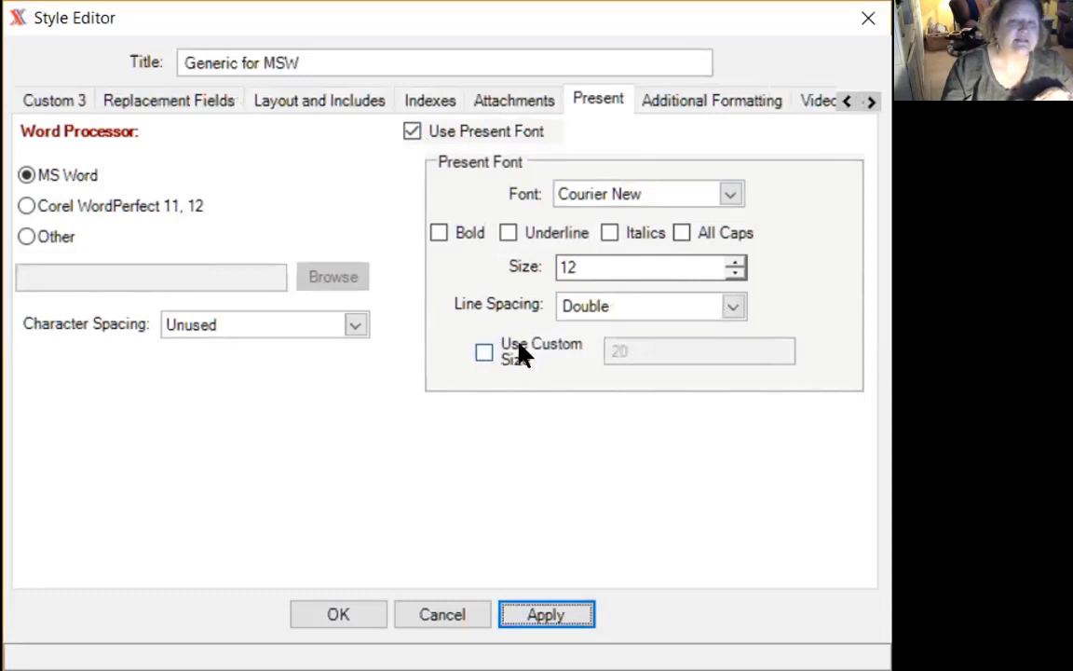
- Use a custom line spacing size of 484 for the present font and apply the change
left_click(732, 307)
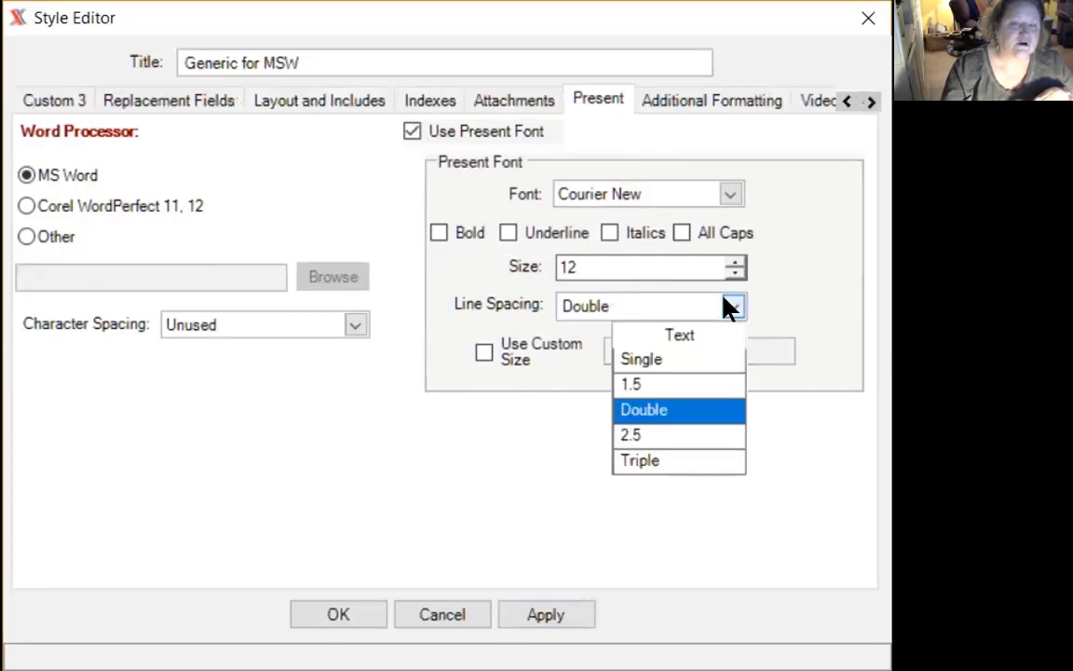
left_click(731, 308)
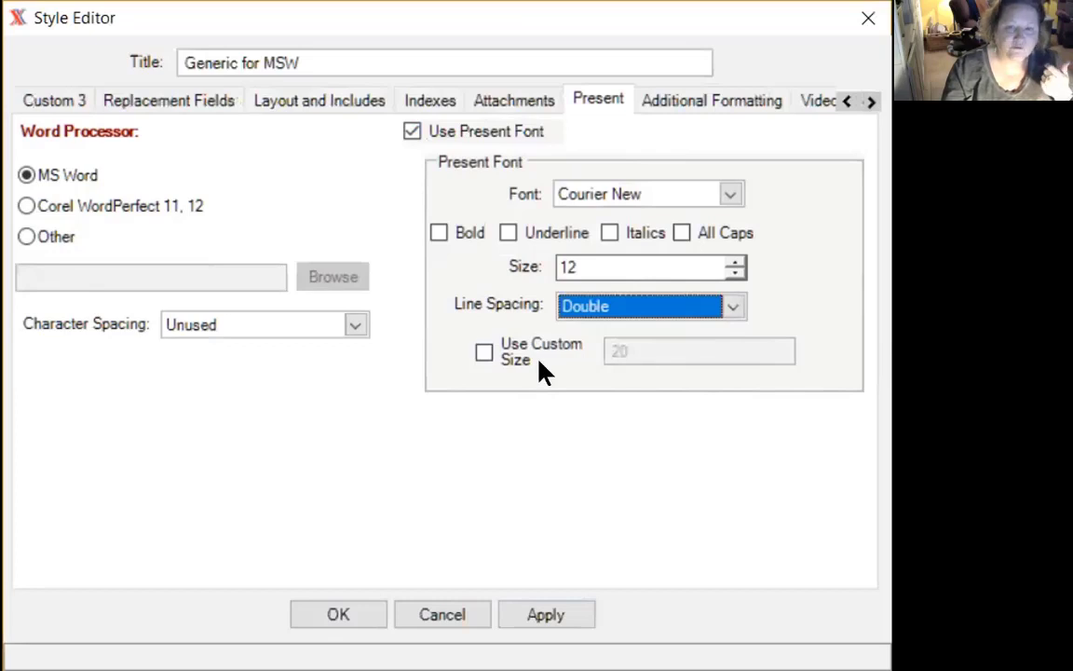
left_click(484, 353)
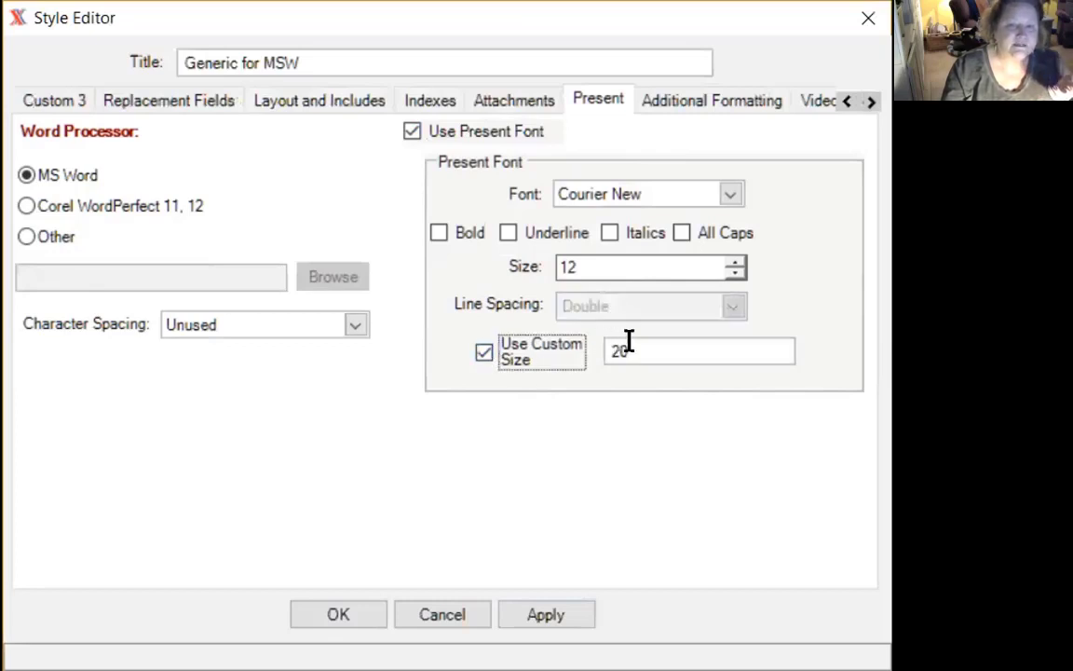
left_click_drag(628, 350, 571, 359)
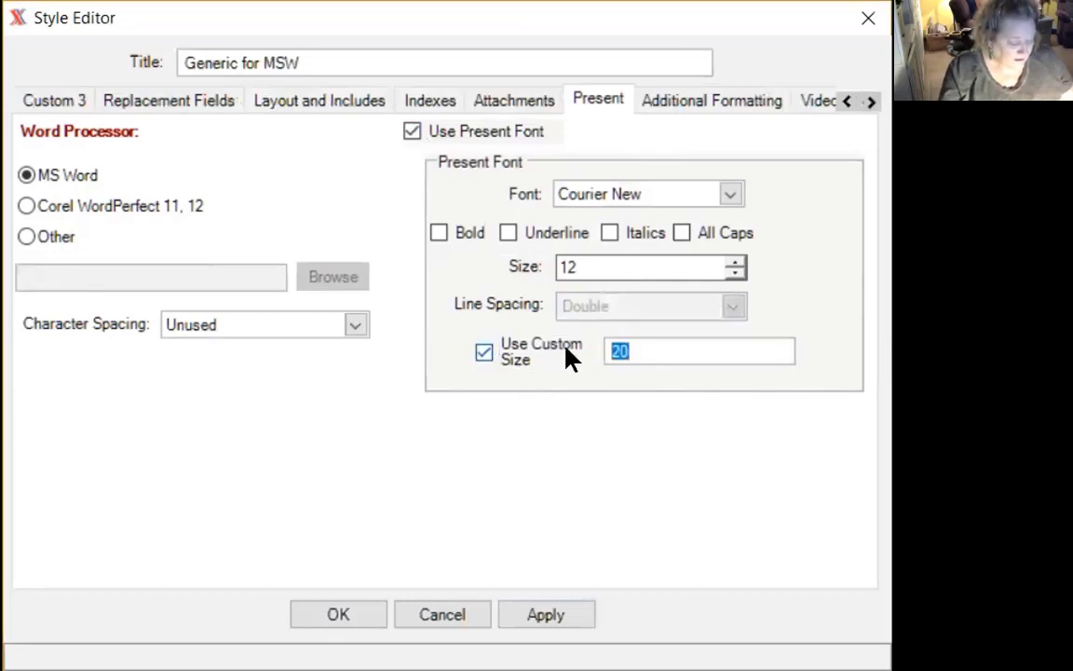
type("484")
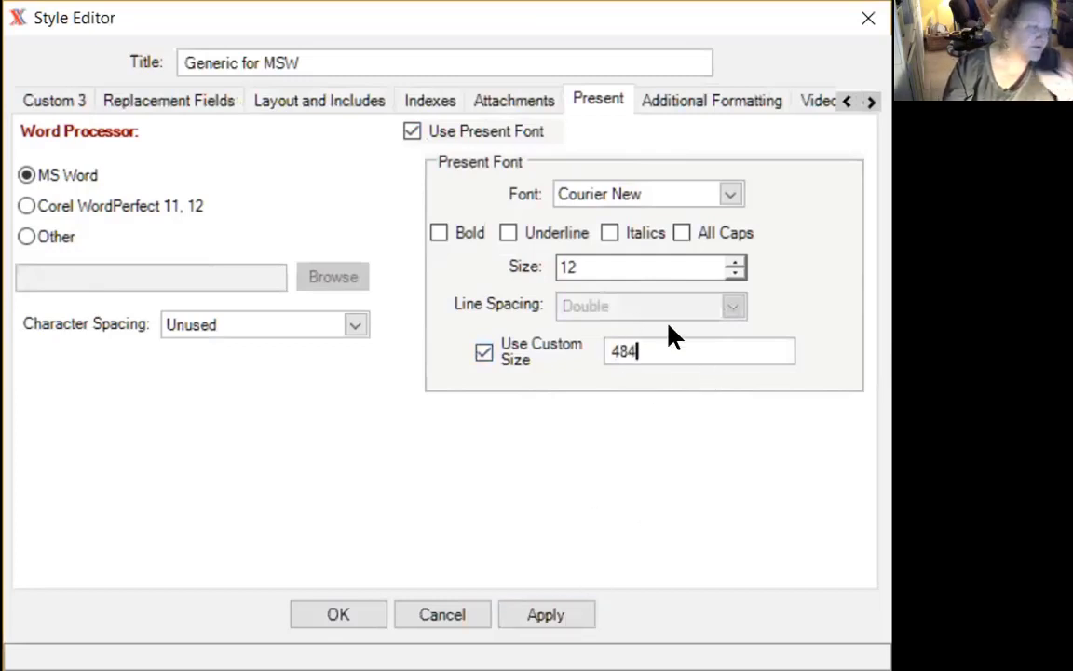
left_click(551, 615)
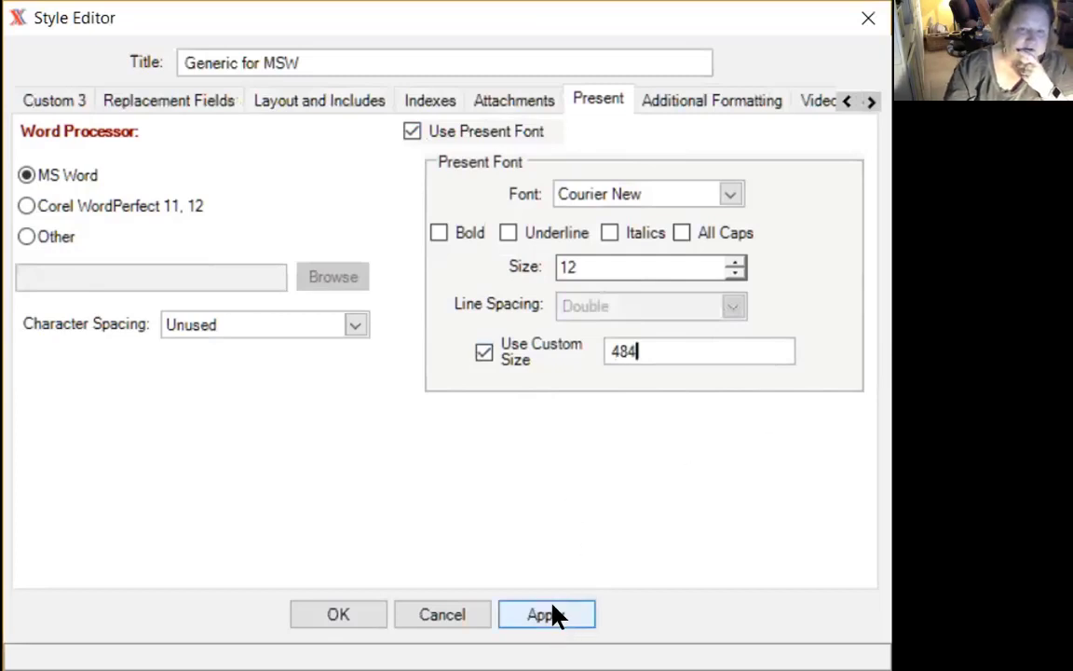
- Review the additional formatting options, switching Lowercase .org, .com on and back off, and view the video capture settings
left_click(709, 100)
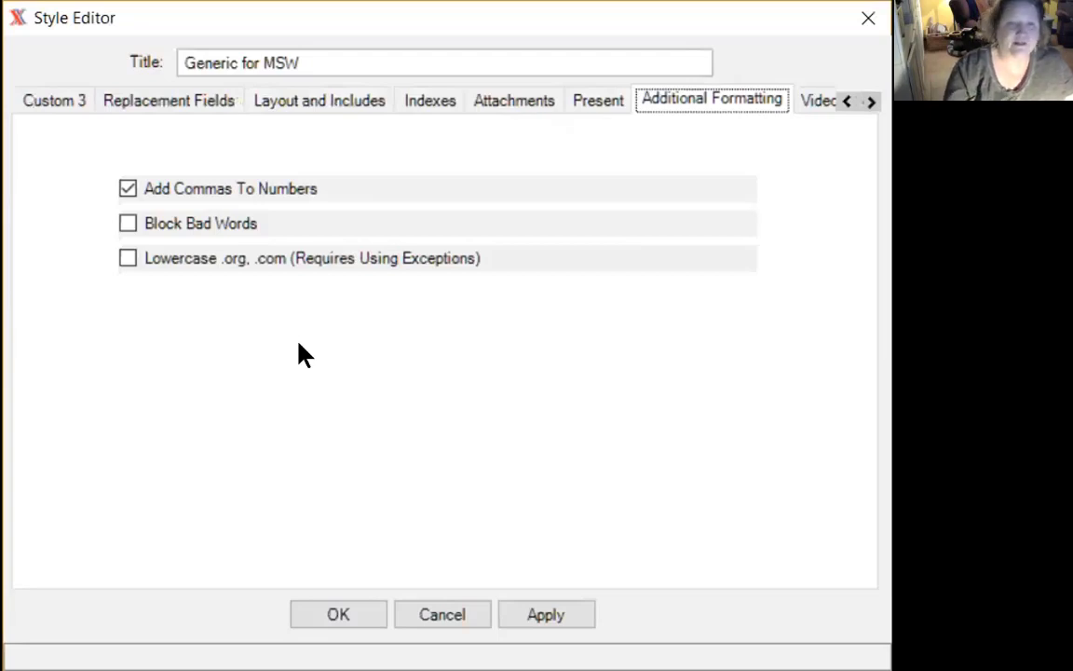
left_click(126, 224)
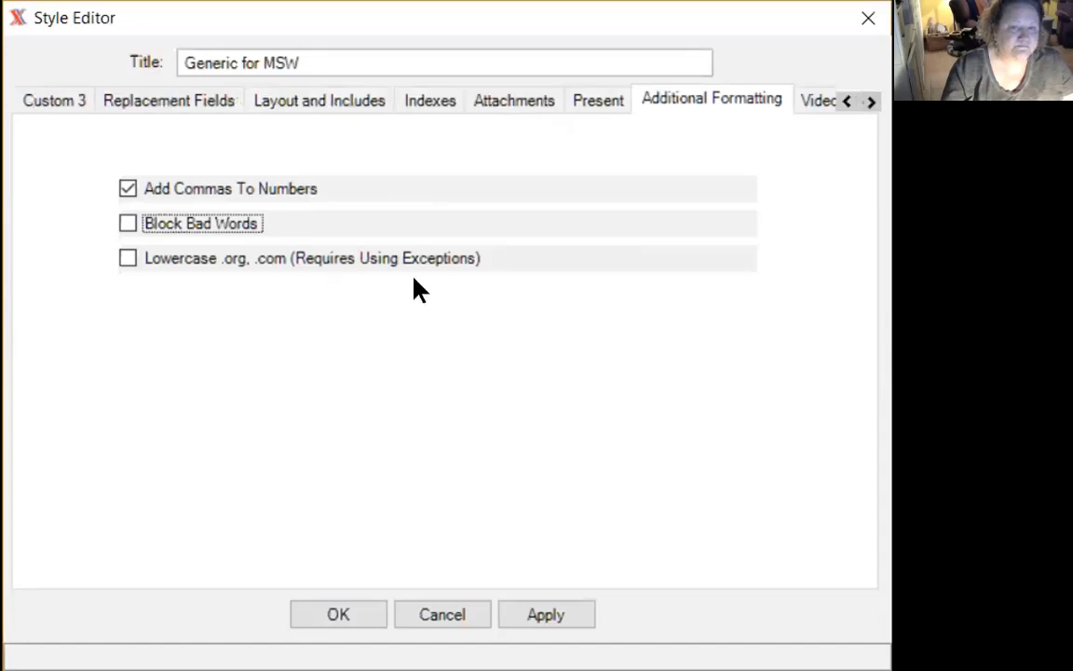
left_click(128, 260)
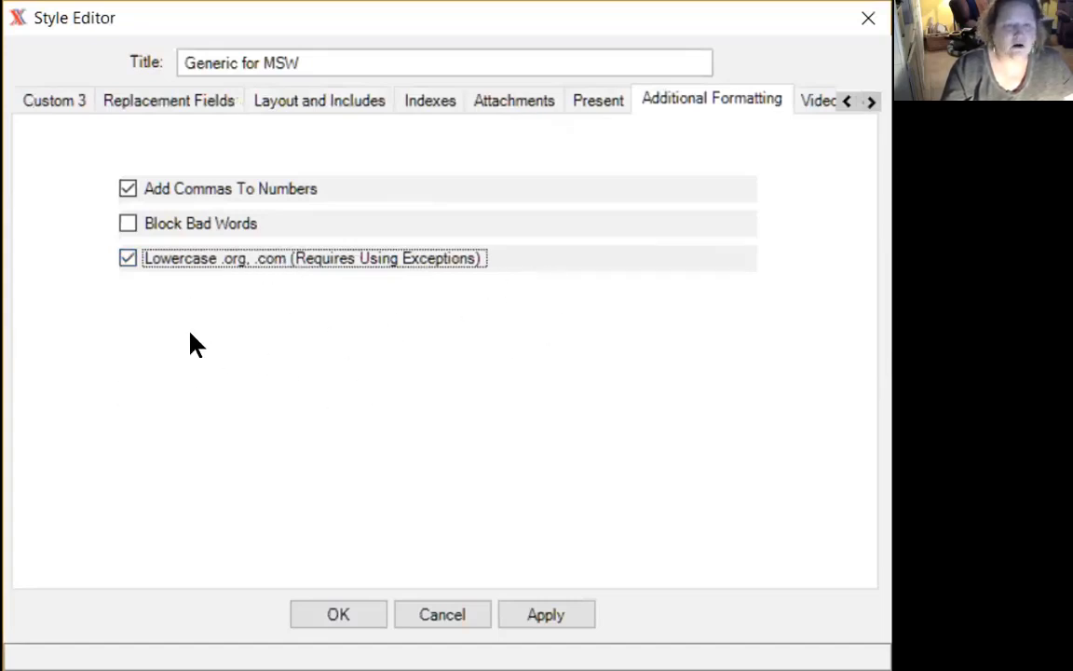
left_click(126, 253)
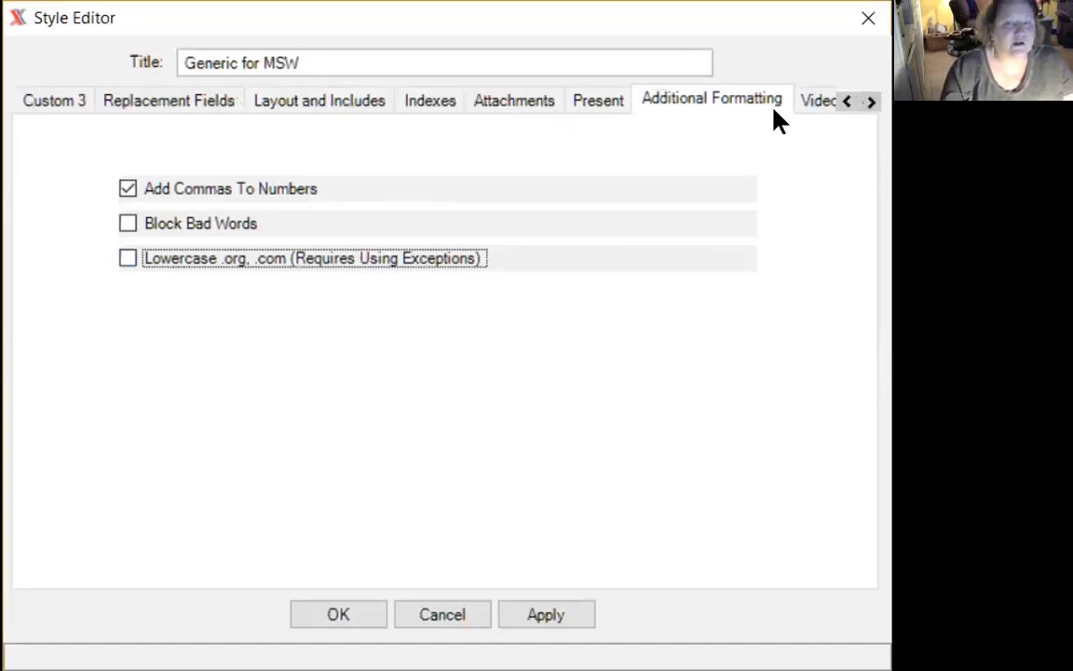
left_click(810, 101)
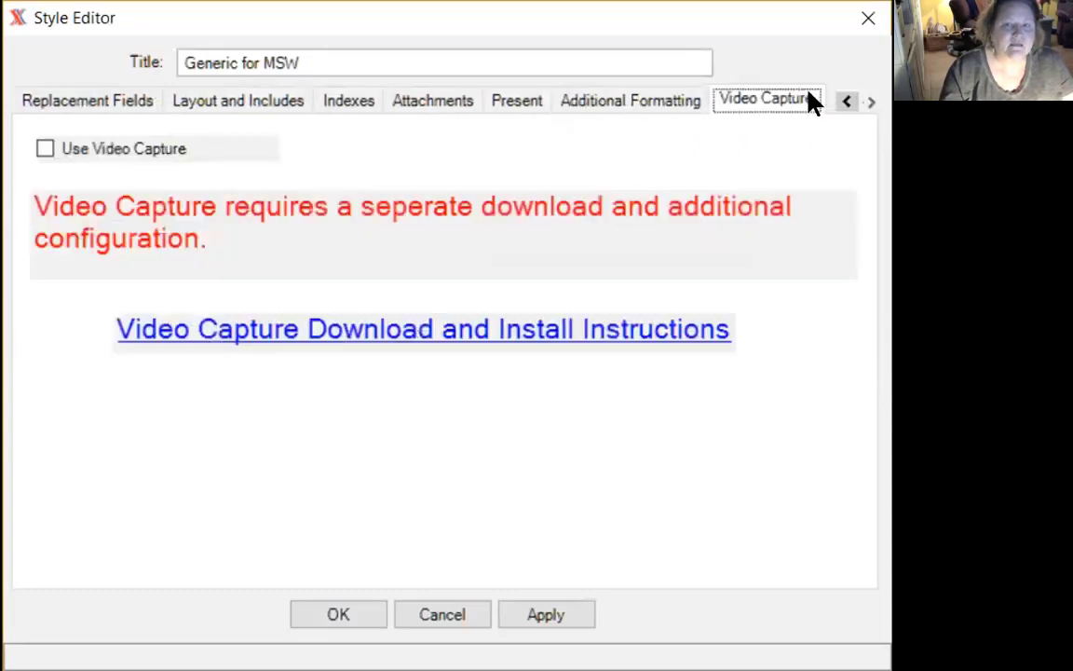